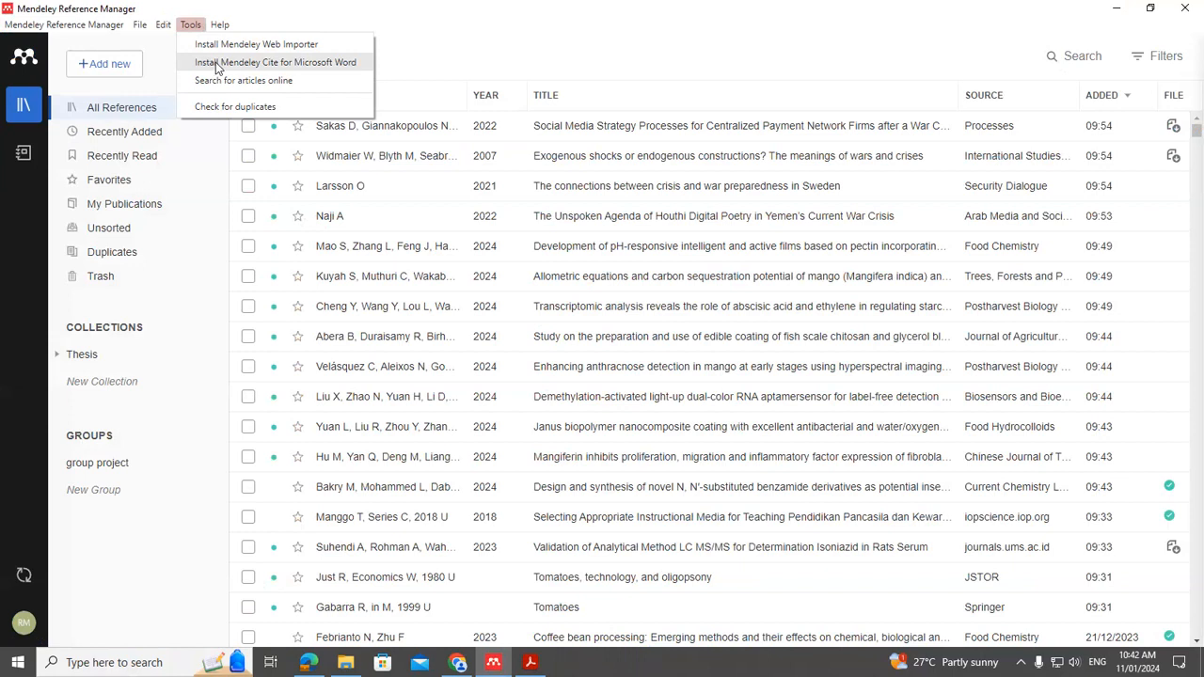
# - Get the free Mendeley Cite add-in for Microsoft Word from AppSource, open it in Word, and dismiss the personal information notice
pyautogui.click(217, 64)
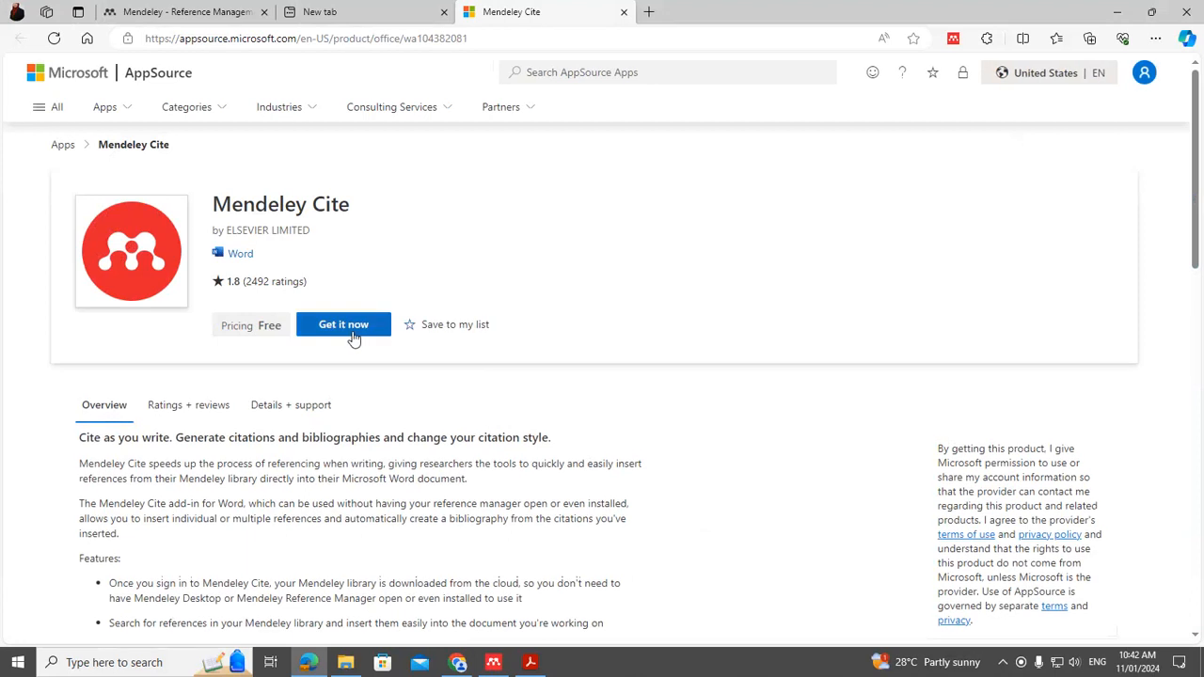
pyautogui.click(347, 331)
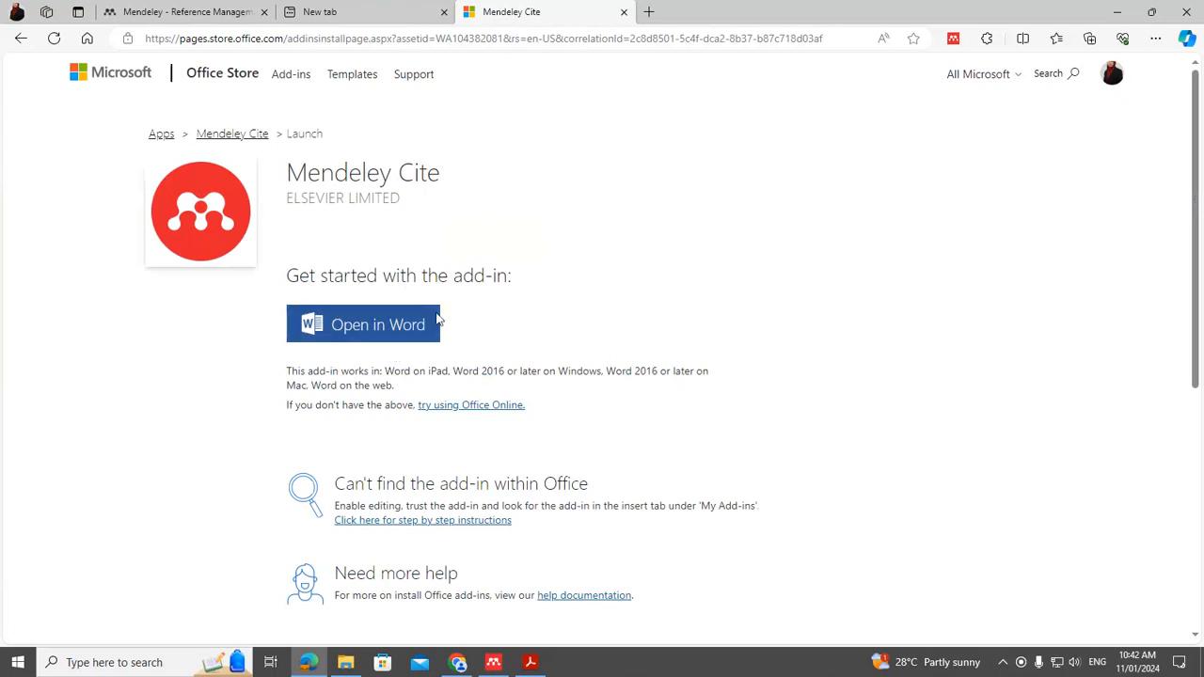
pyautogui.click(354, 336)
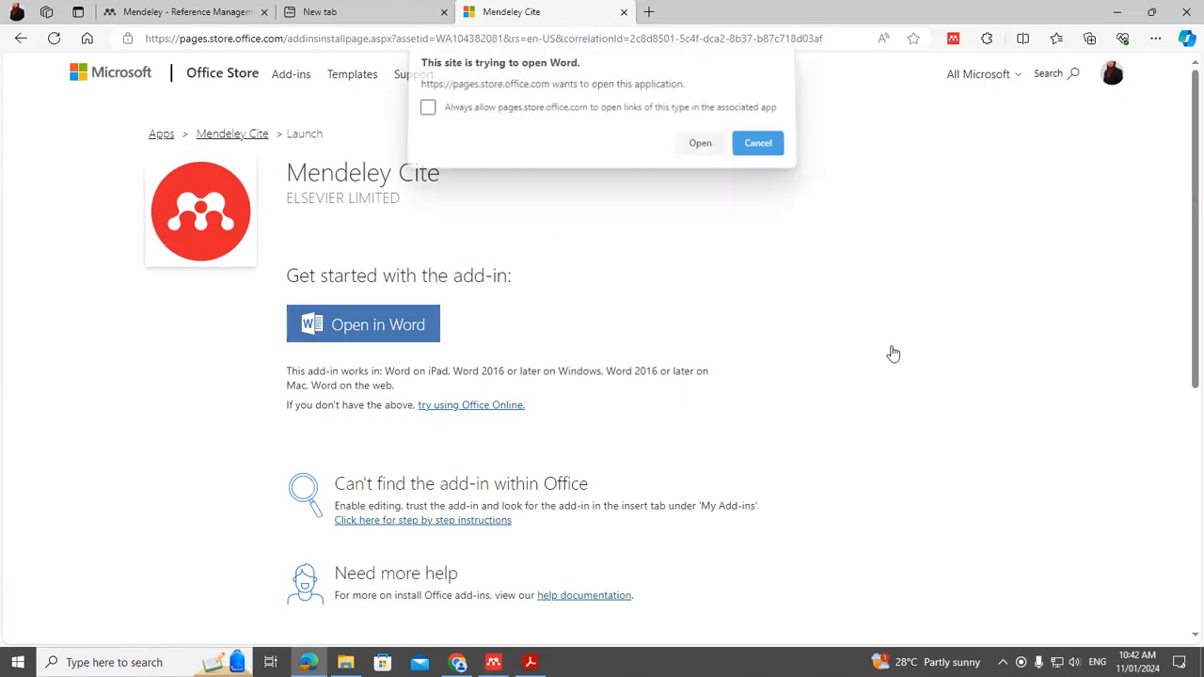
pyautogui.click(700, 149)
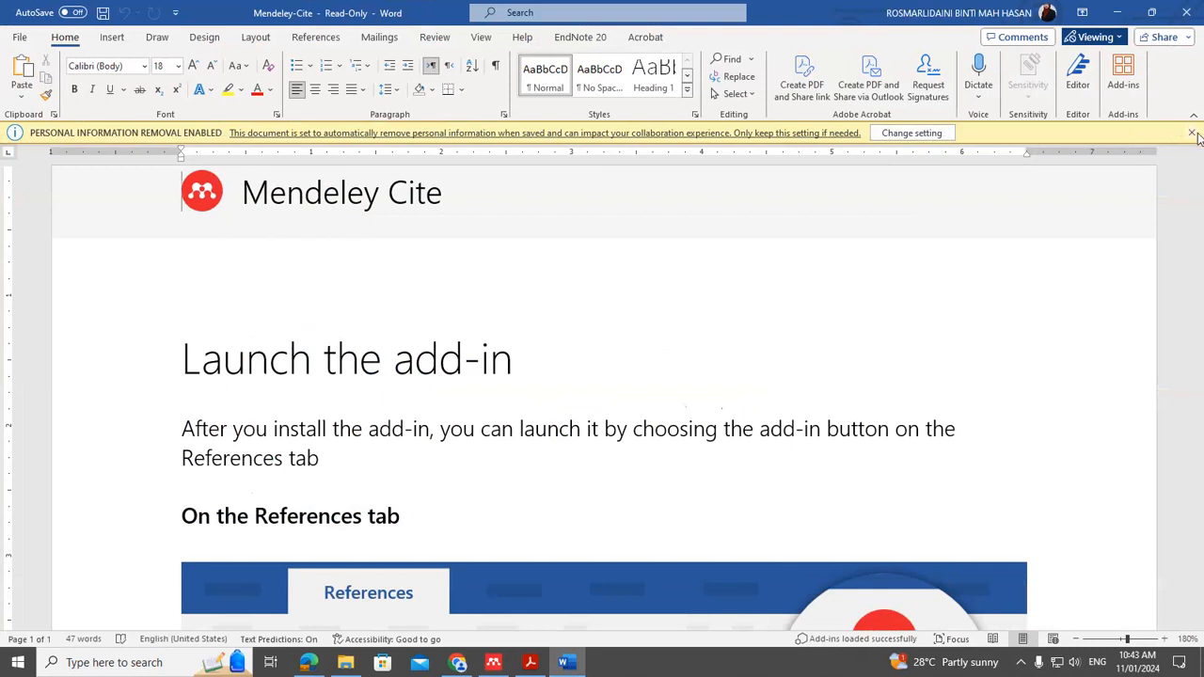
pyautogui.click(1191, 133)
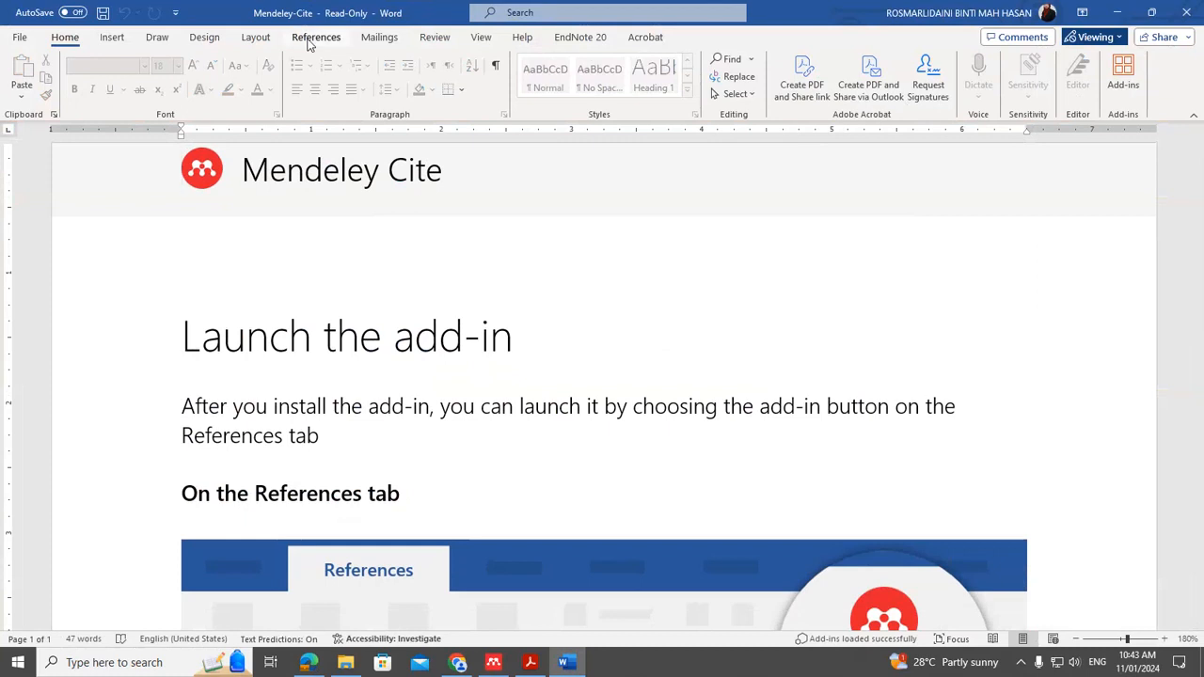
# - Launch Mendeley Cite in Word and sign in by entering the account password
pyautogui.click(311, 41)
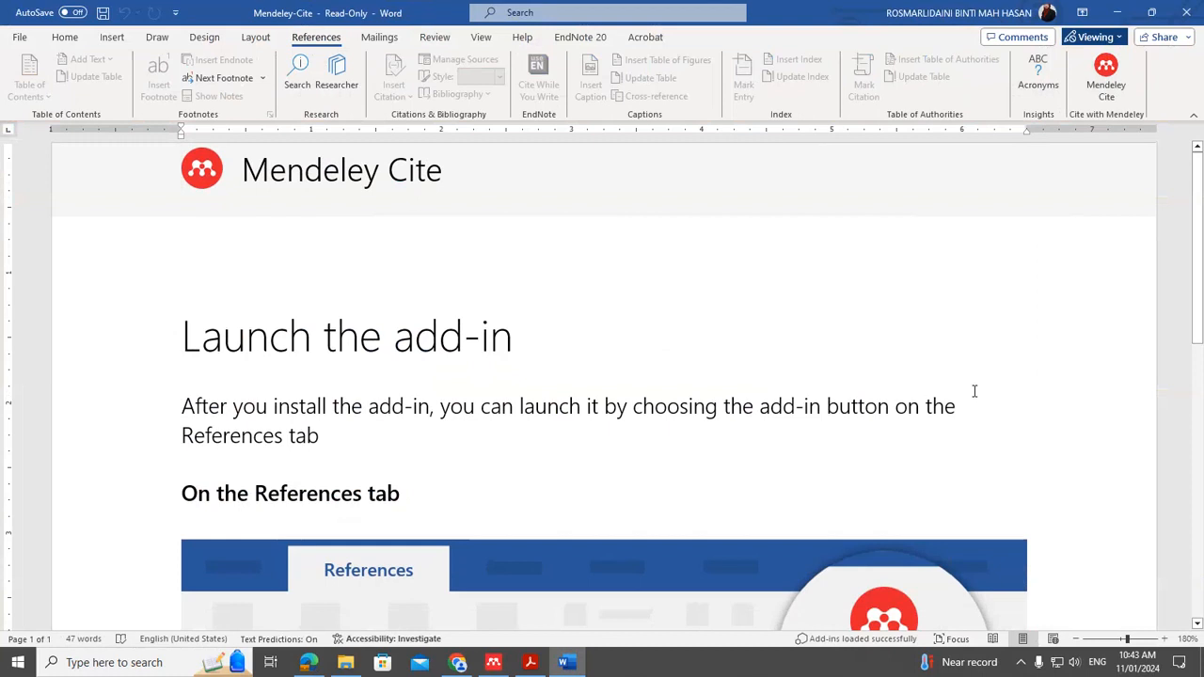
pyautogui.click(1117, 94)
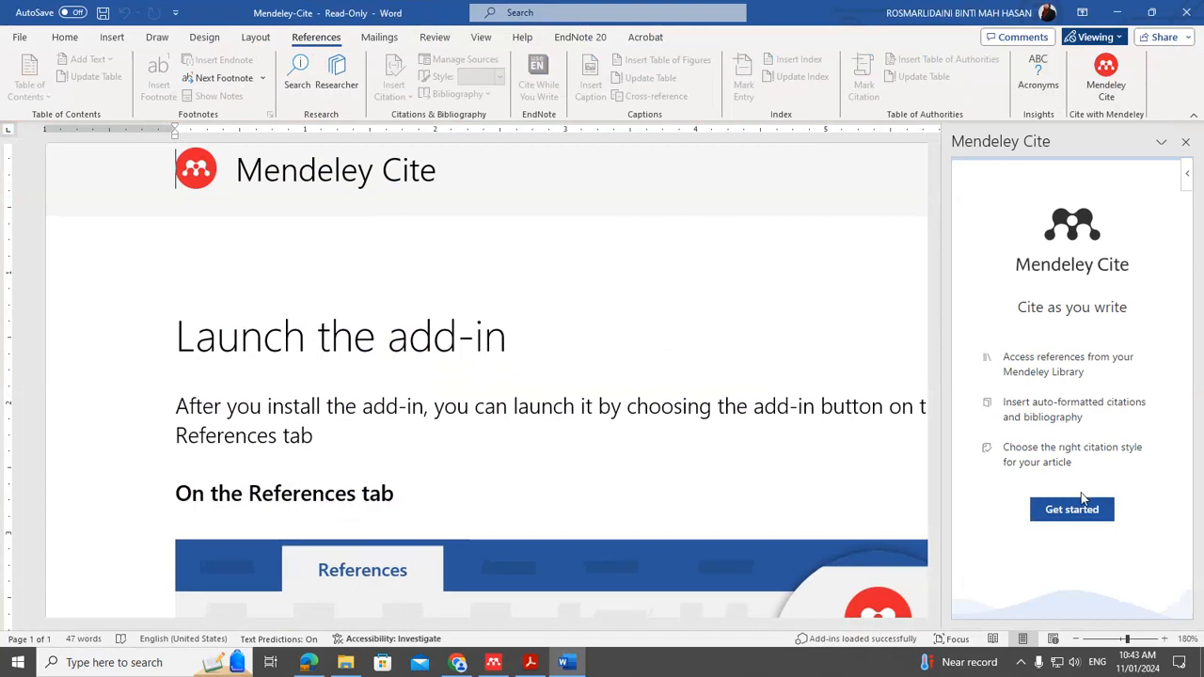
pyautogui.click(1075, 526)
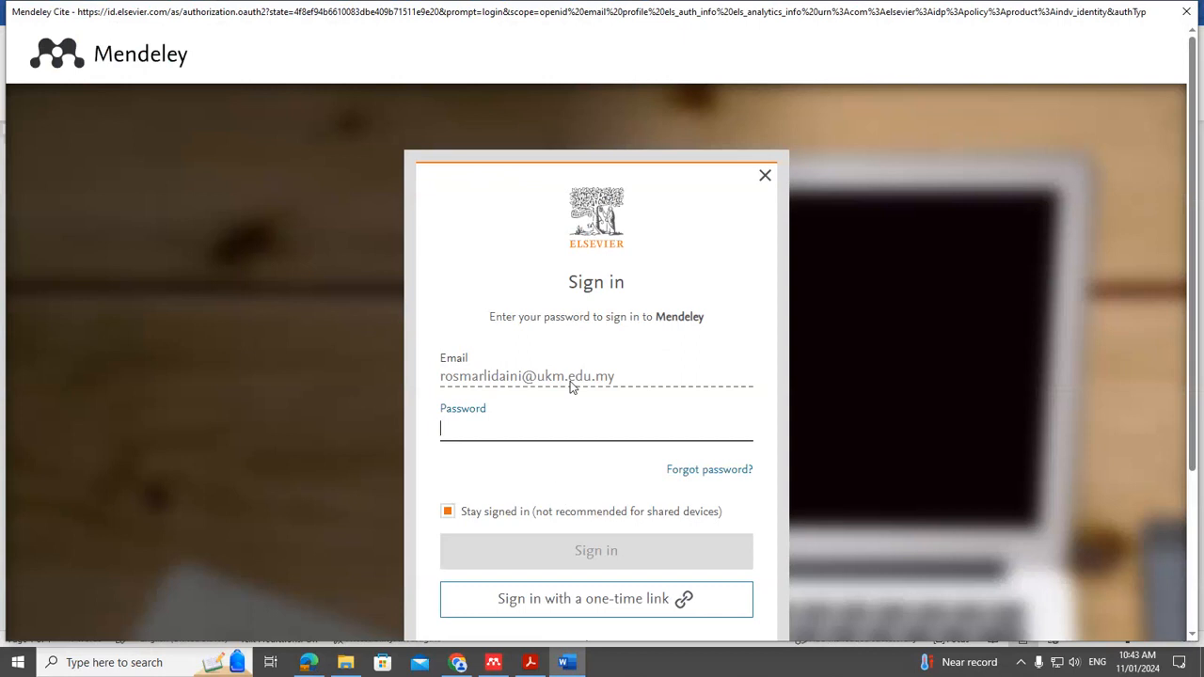
pyautogui.write('••')
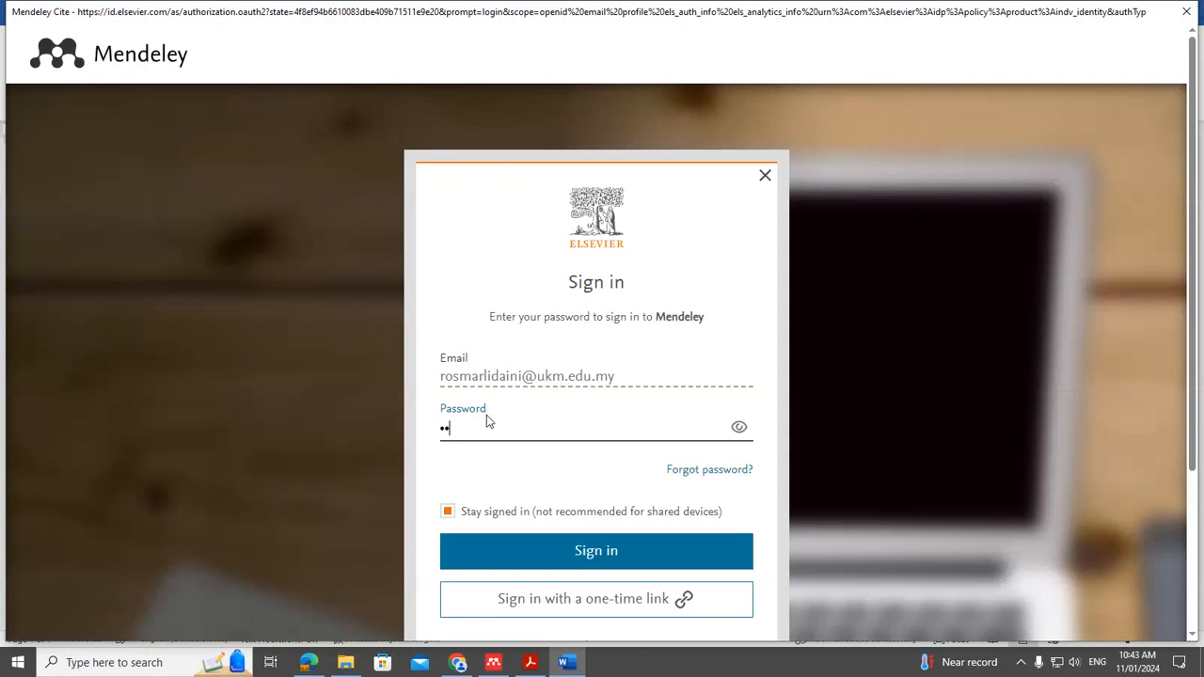
pyautogui.write('•••••••••••')
pyautogui.press('Return')
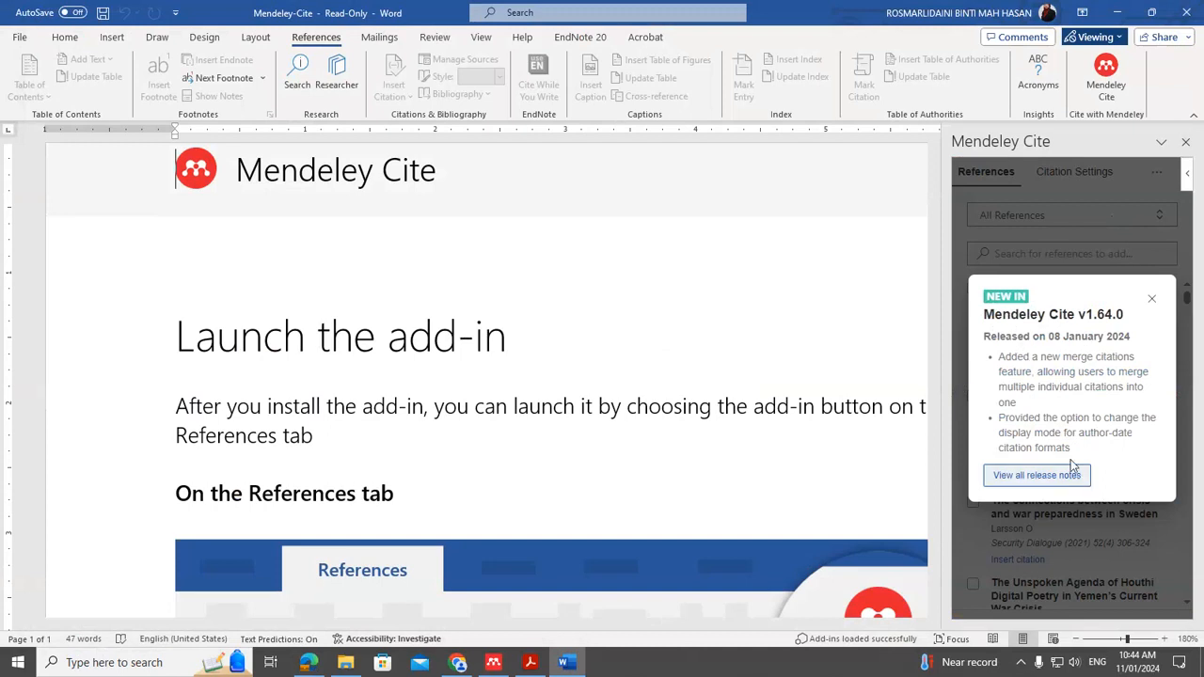
# - Dismiss the Mendeley Cite release notes and the merging citations tip, and look through the reference list
pyautogui.click(1151, 298)
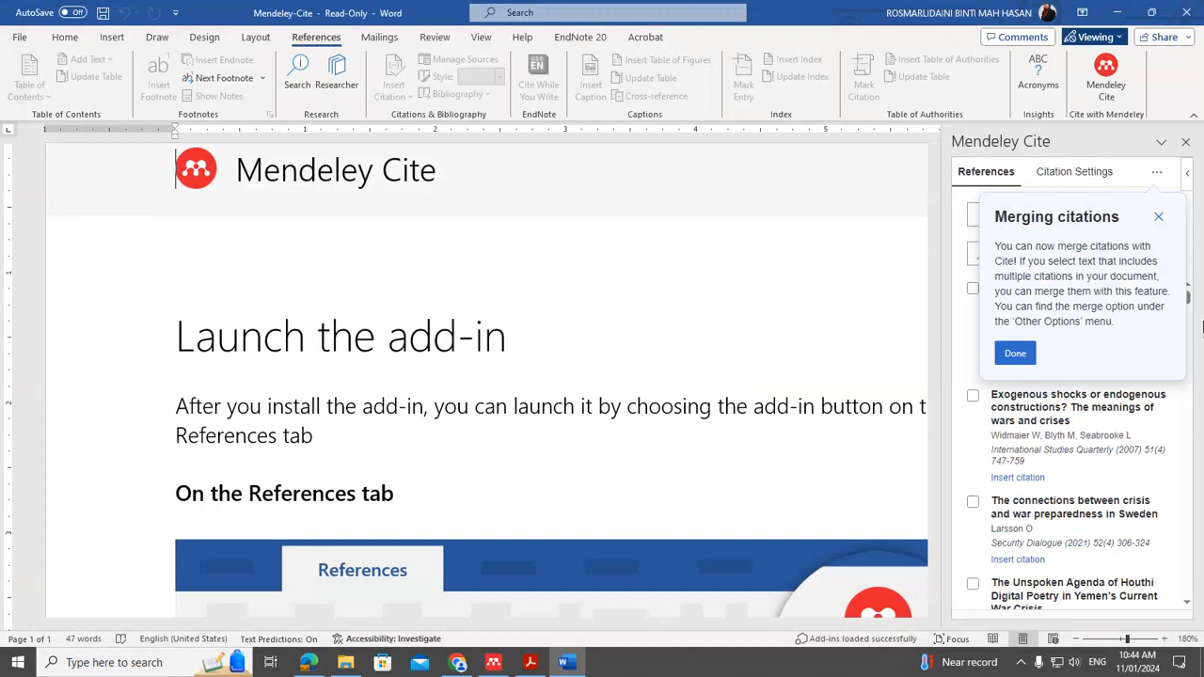
pyautogui.click(1015, 354)
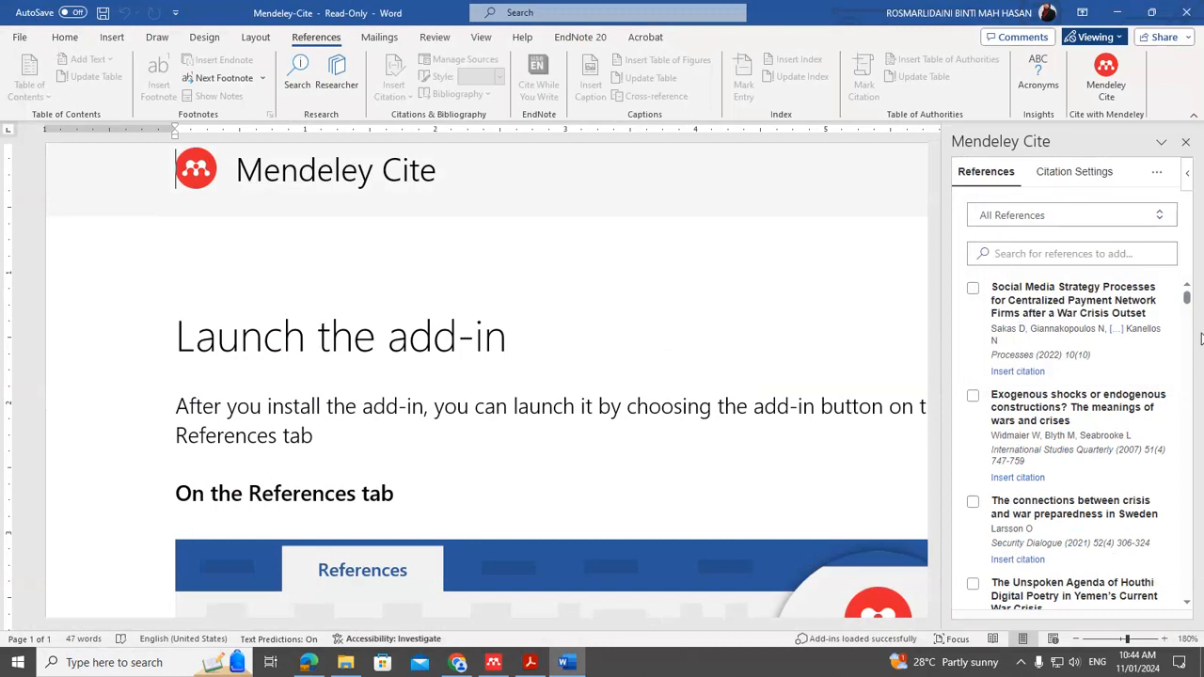
pyautogui.scroll(-3, 1082, 372)
pyautogui.scroll(3, 1119, 362)
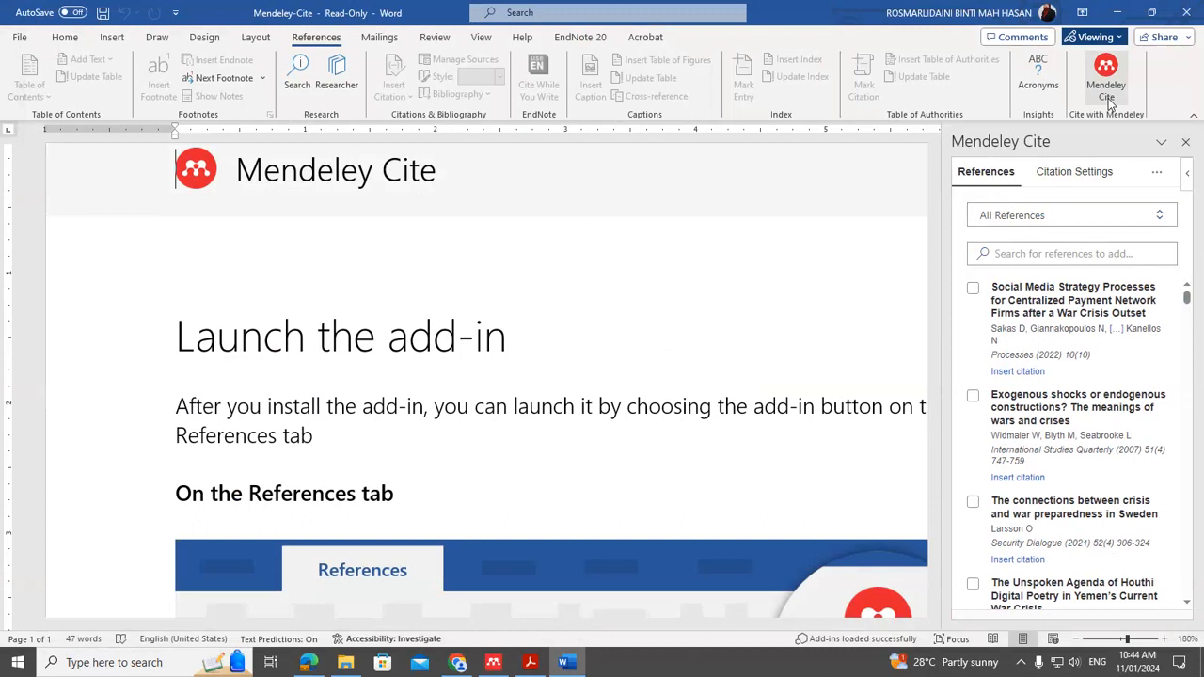
# - Switch to the PDF slides in Acrobat and view the instructions on page 14 for inserting citations
pyautogui.click(487, 664)
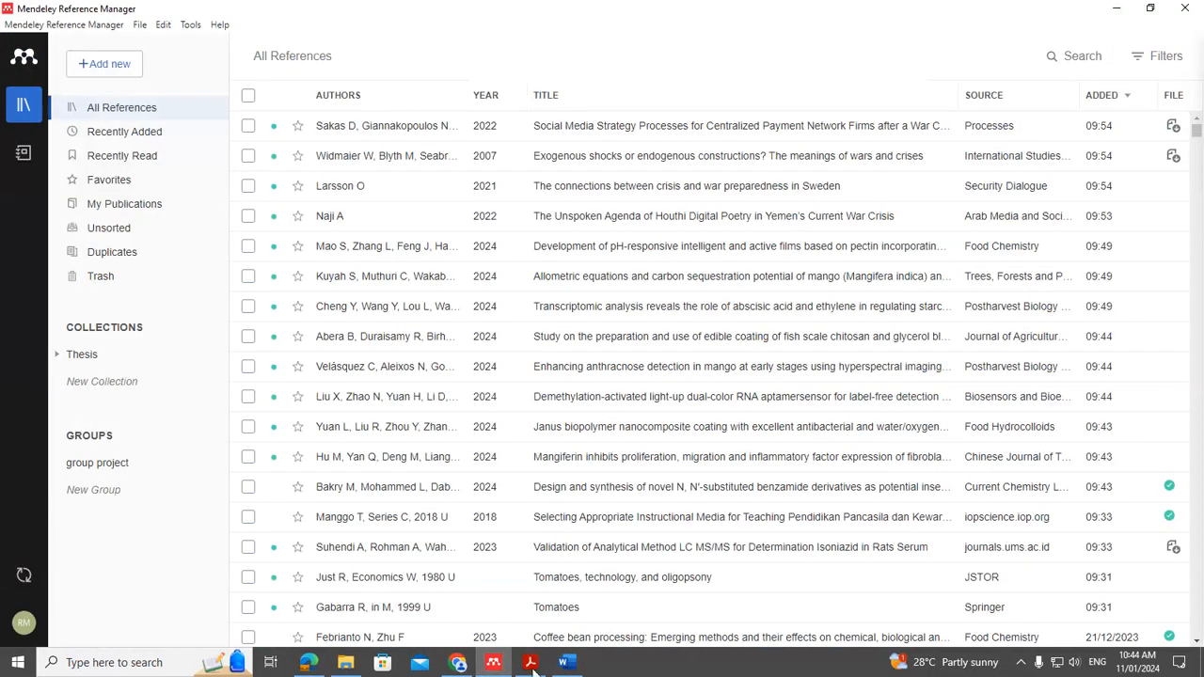
pyautogui.click(530, 662)
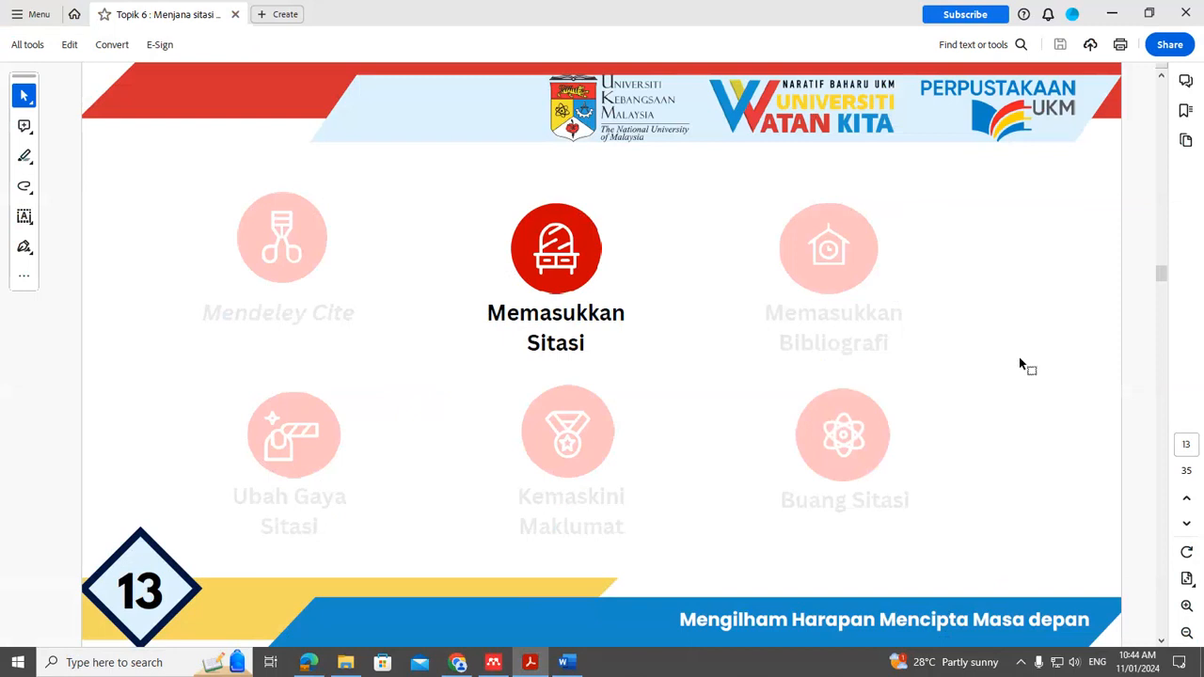
pyautogui.scroll(-1, 1019, 359)
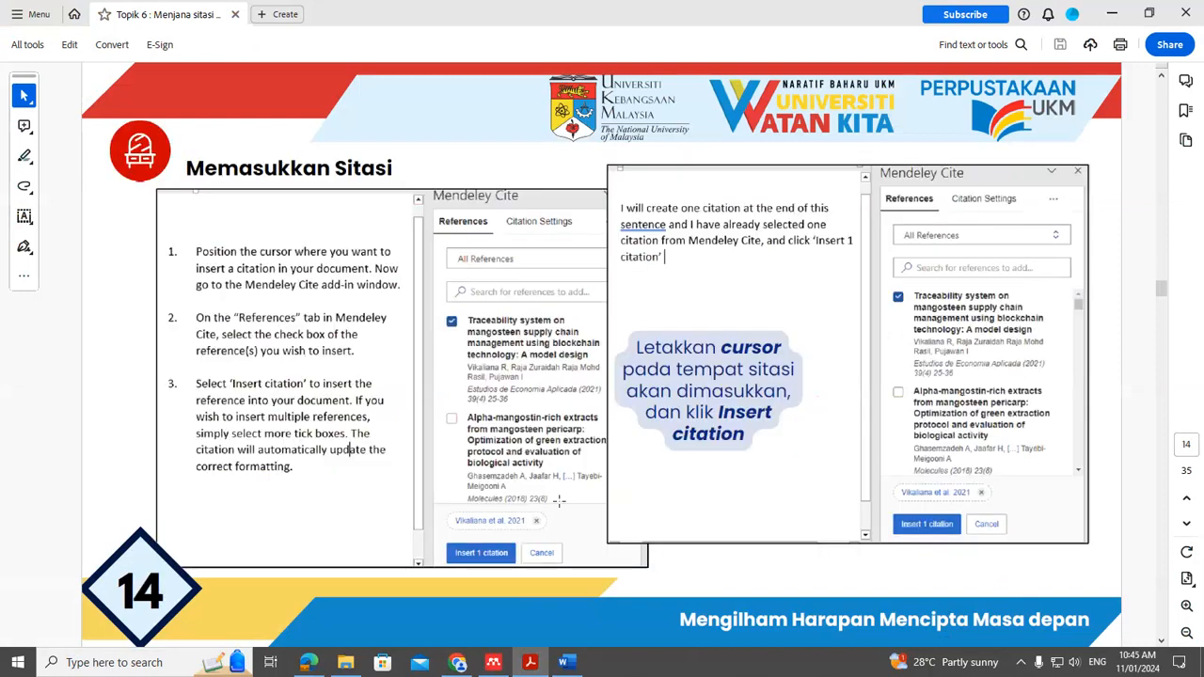
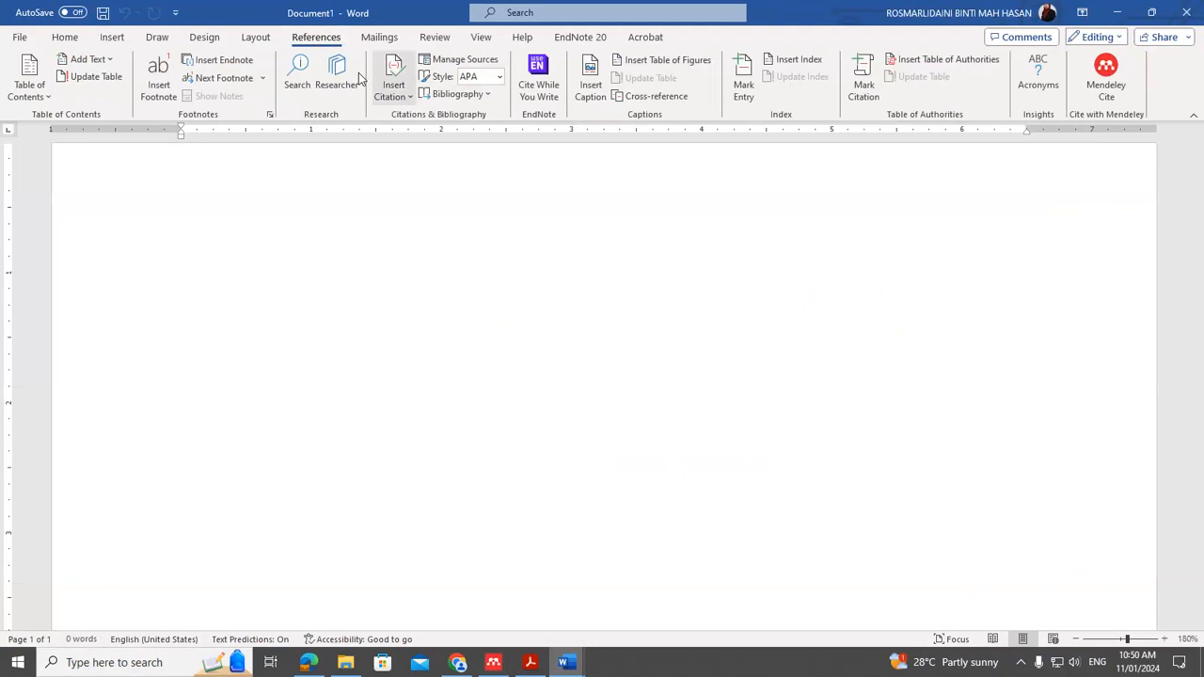
# - Open Mendeley Cite in the blank Word document and write the heading "Literature Review" with a new line below it
pyautogui.click(1106, 77)
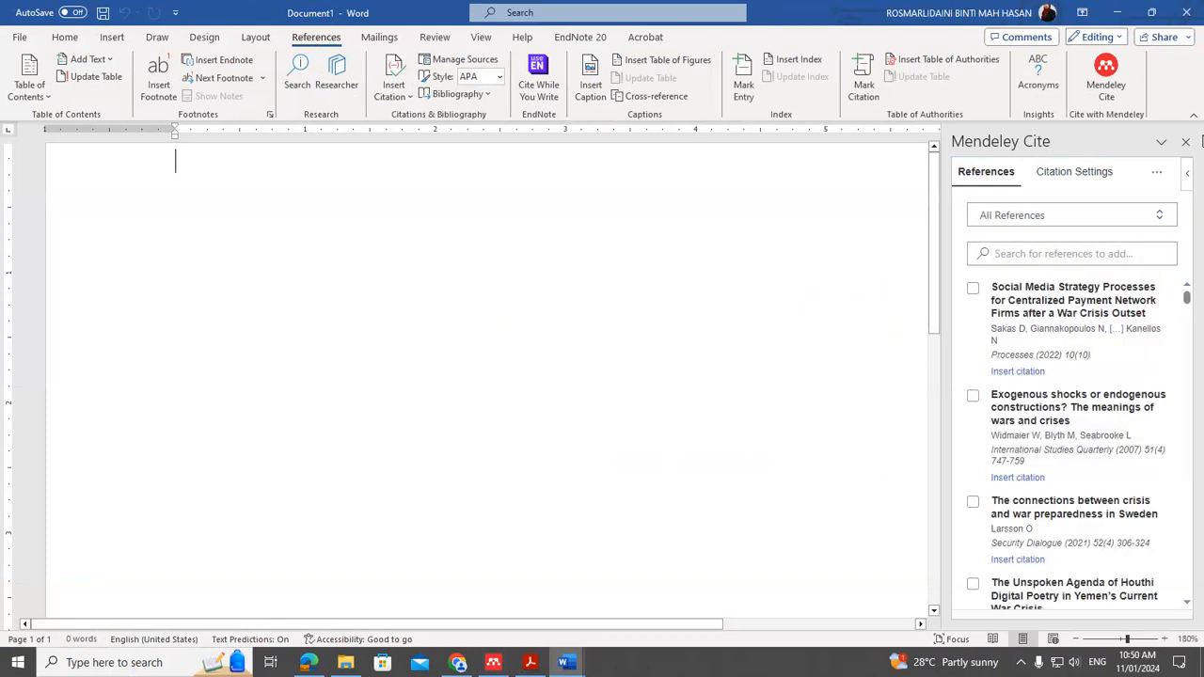
pyautogui.doubleClick(153, 245)
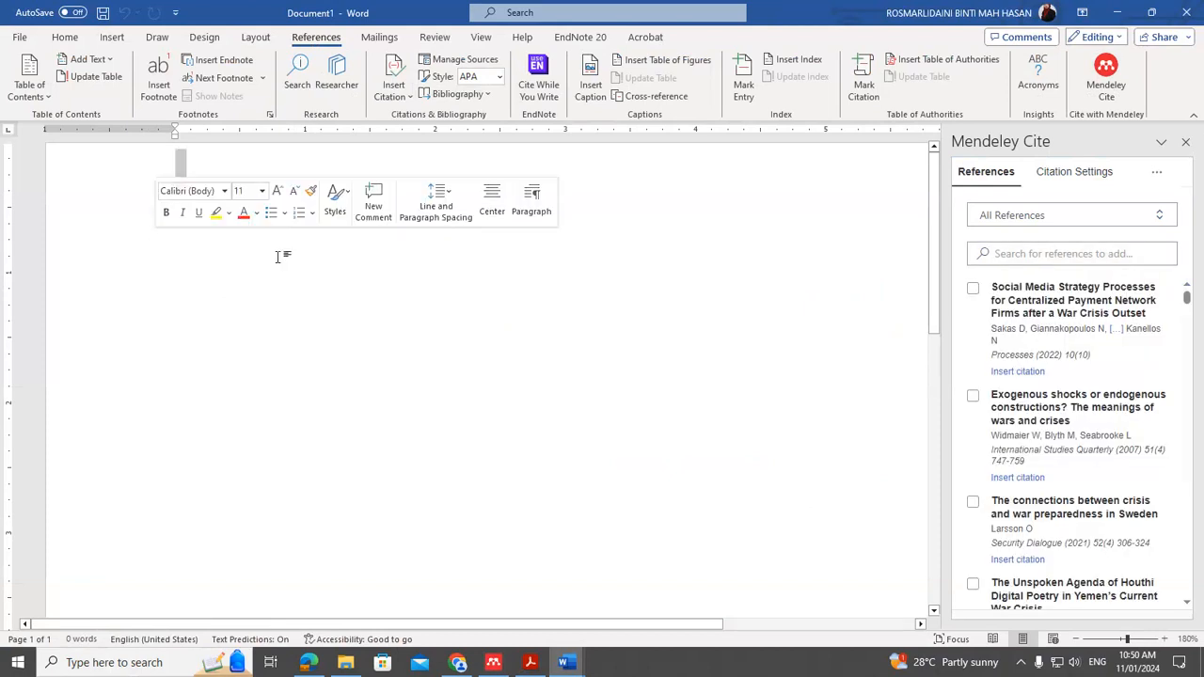
pyautogui.click(219, 265)
pyautogui.press('Return')
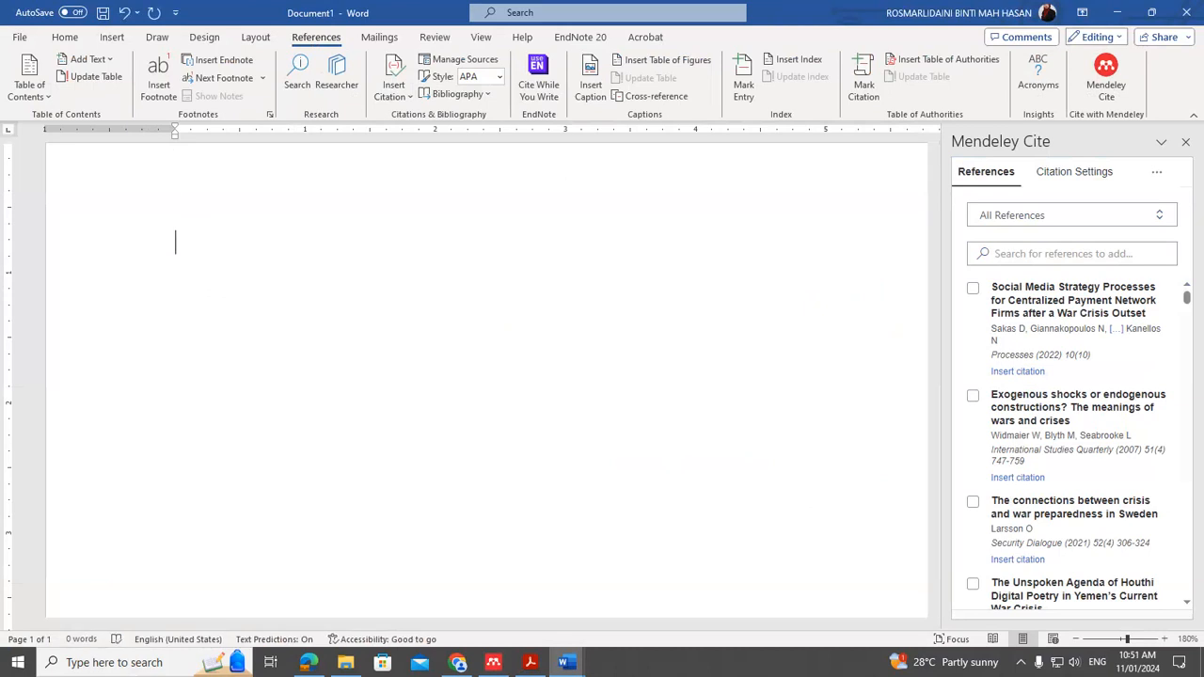
pyautogui.write('Literature ')
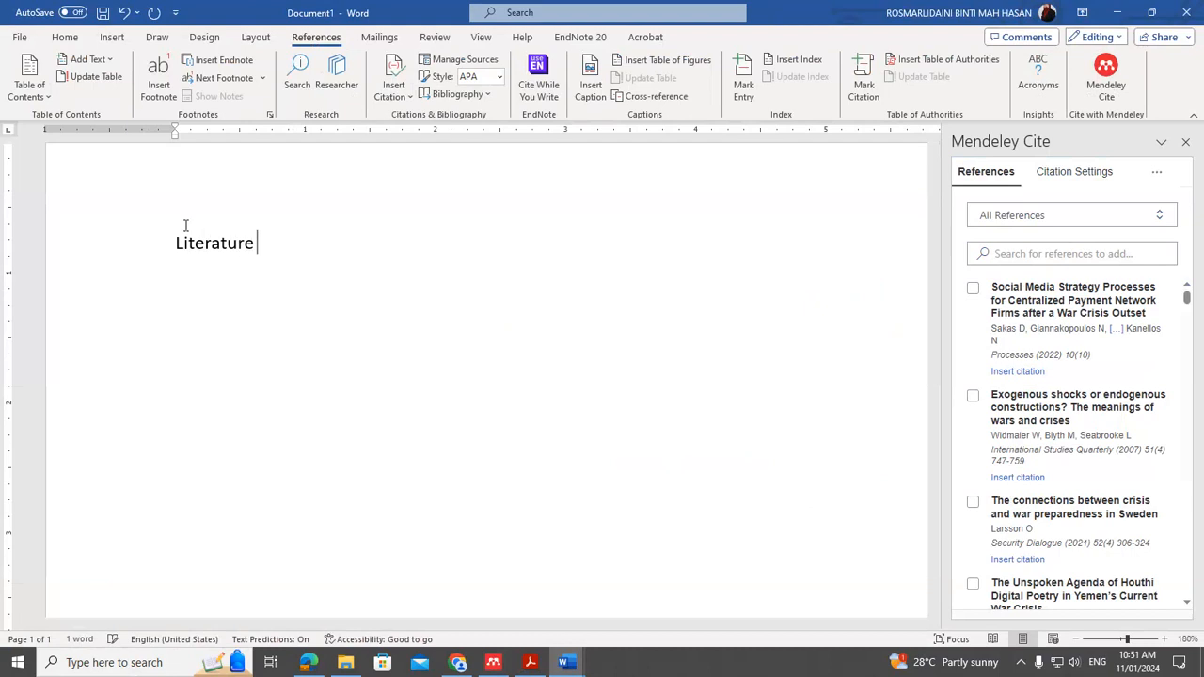
pyautogui.write('Review')
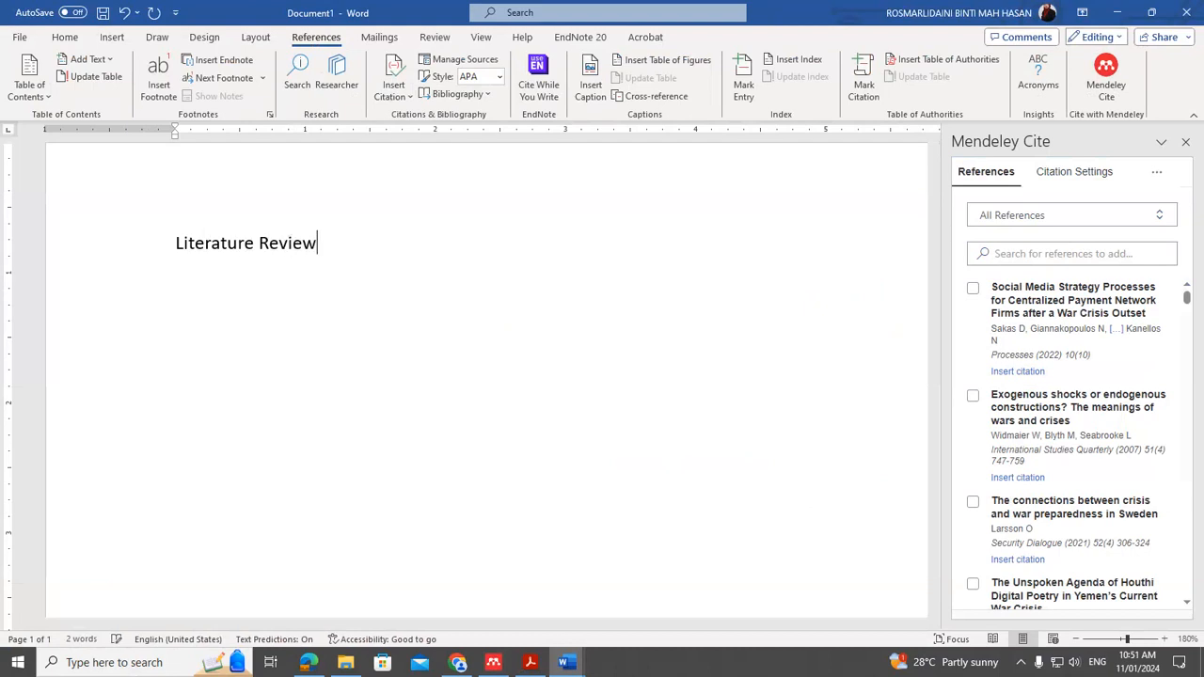
pyautogui.press('Return')
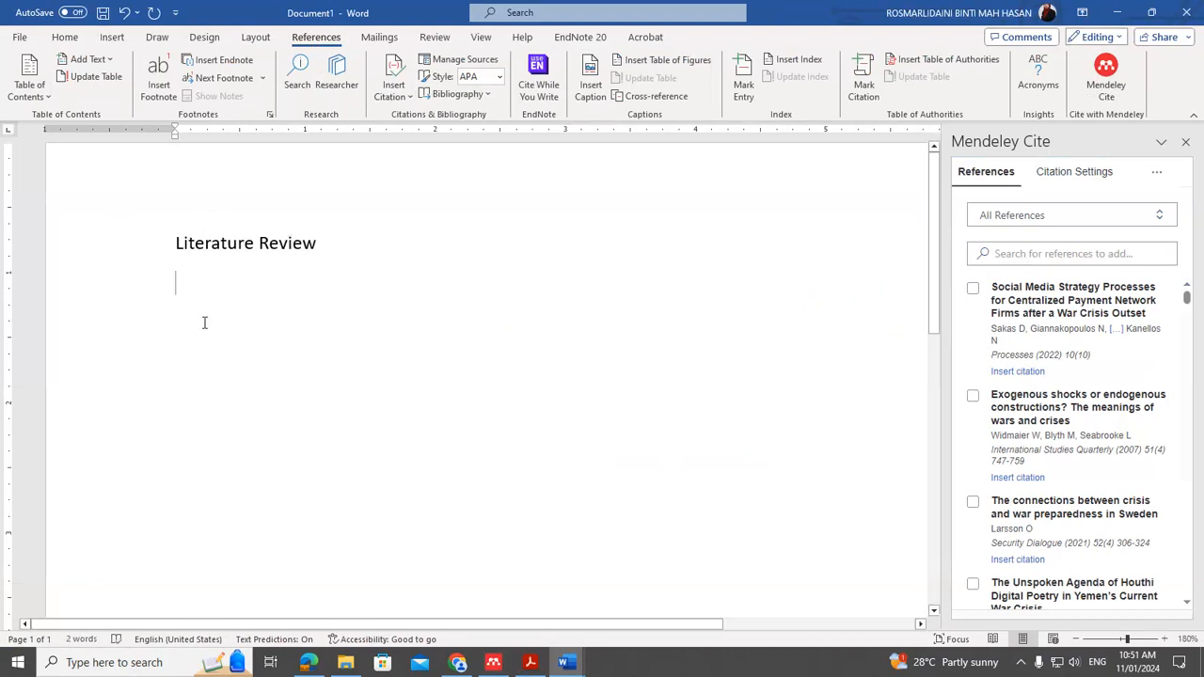
# - Copy the abstract of "Social Media Strategy Processes for Centralized Payment Network Firms" from Mendeley Reference Manager into Document1 below the heading
pyautogui.click(493, 662)
pyautogui.click(638, 133)
pyautogui.click(909, 376)
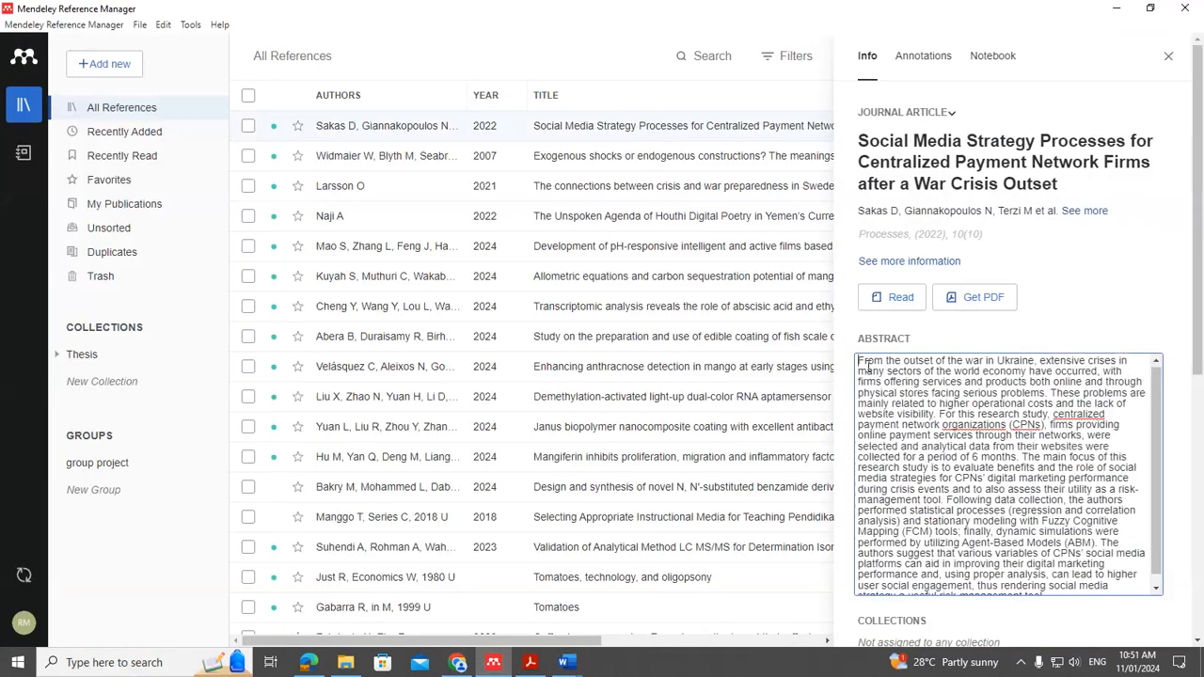
pyautogui.moveTo(859, 362); pyautogui.dragTo(1046, 512)
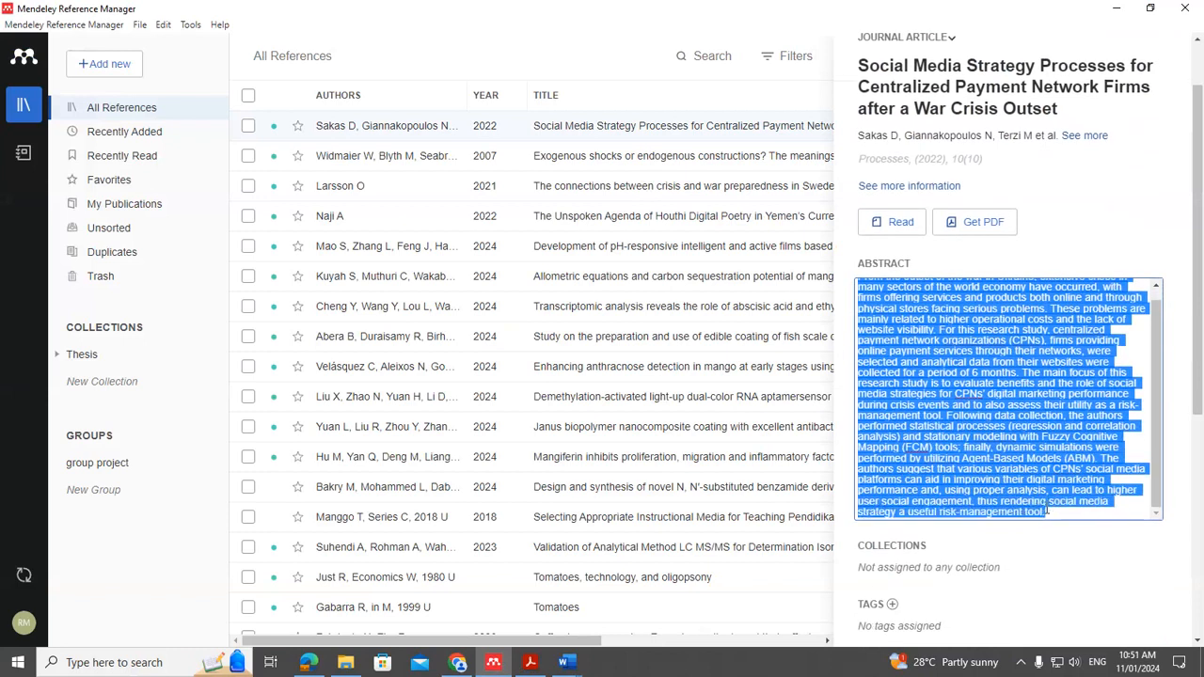
pyautogui.click(565, 663)
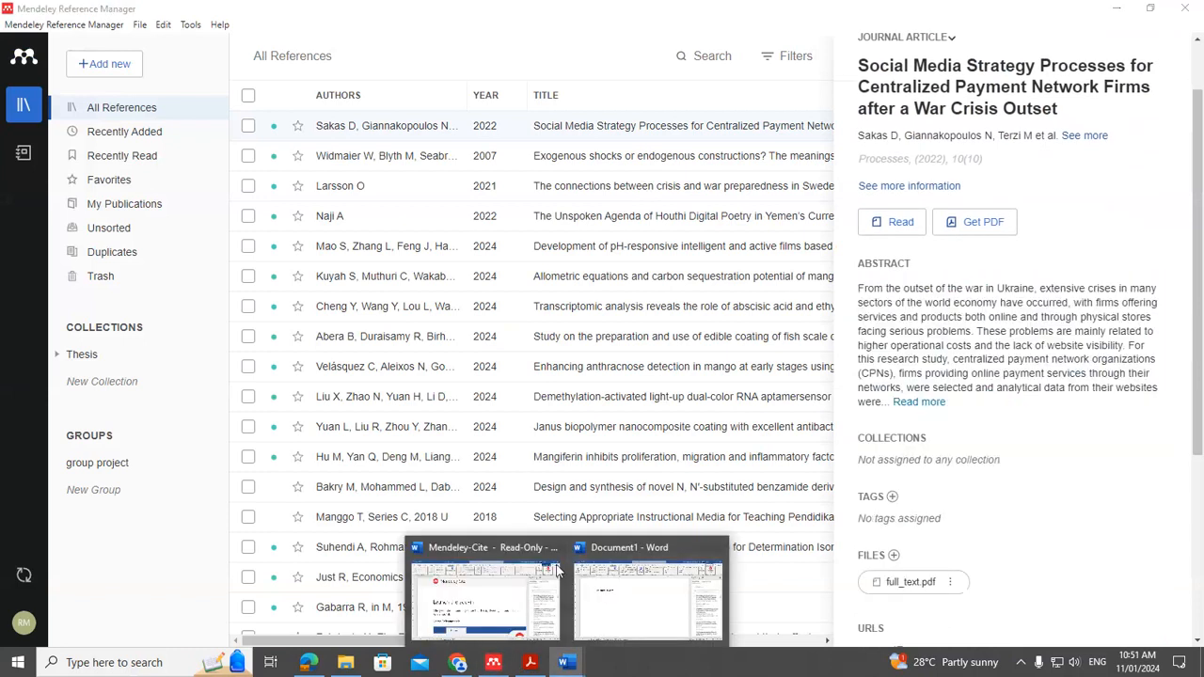
pyautogui.click(611, 588)
pyautogui.hotkey('ctrl', 'v')
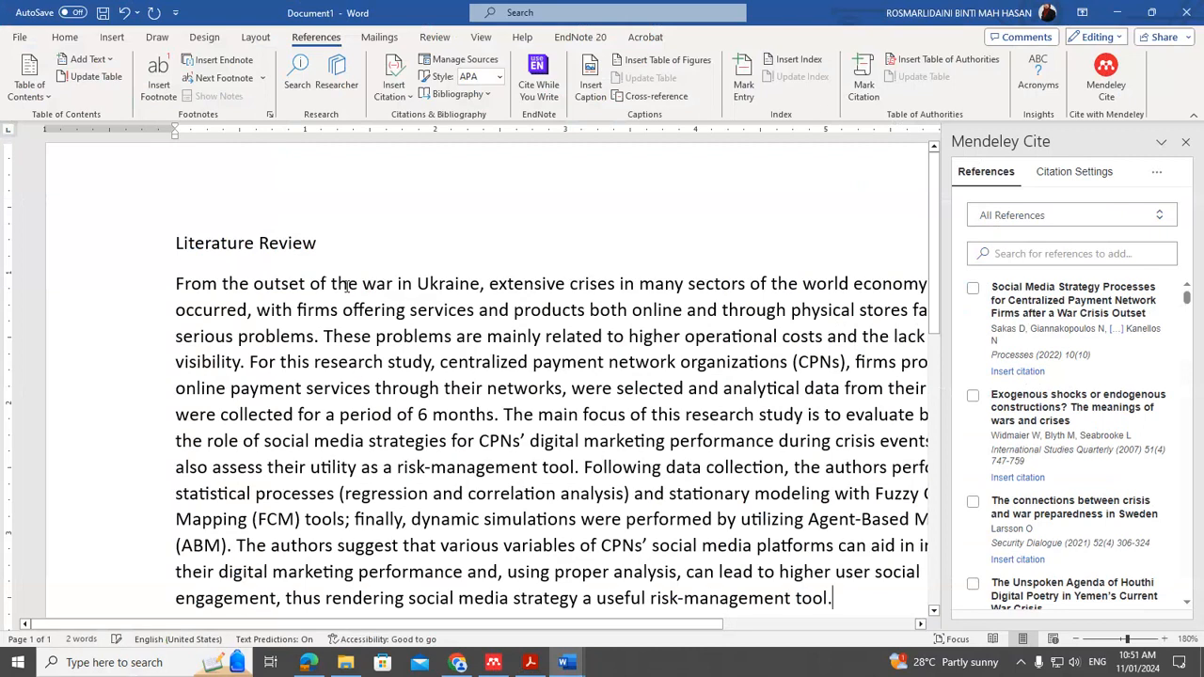
# - Cite the 2022 "Social Media Strategy Processes" article before the first sentence's full stop, and start a new paragraph at "These problems"
pyautogui.click(1081, 640)
pyautogui.click(1082, 640)
pyautogui.click(1078, 640)
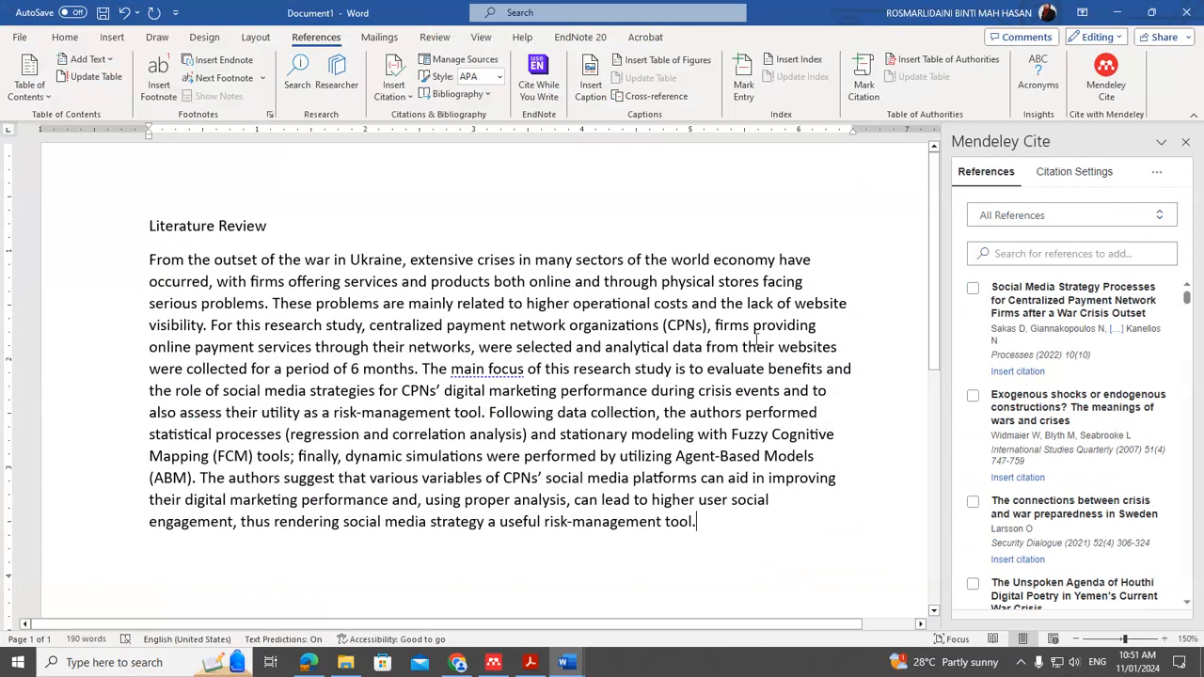
pyautogui.click(167, 243)
pyautogui.moveTo(147, 261); pyautogui.dragTo(263, 299)
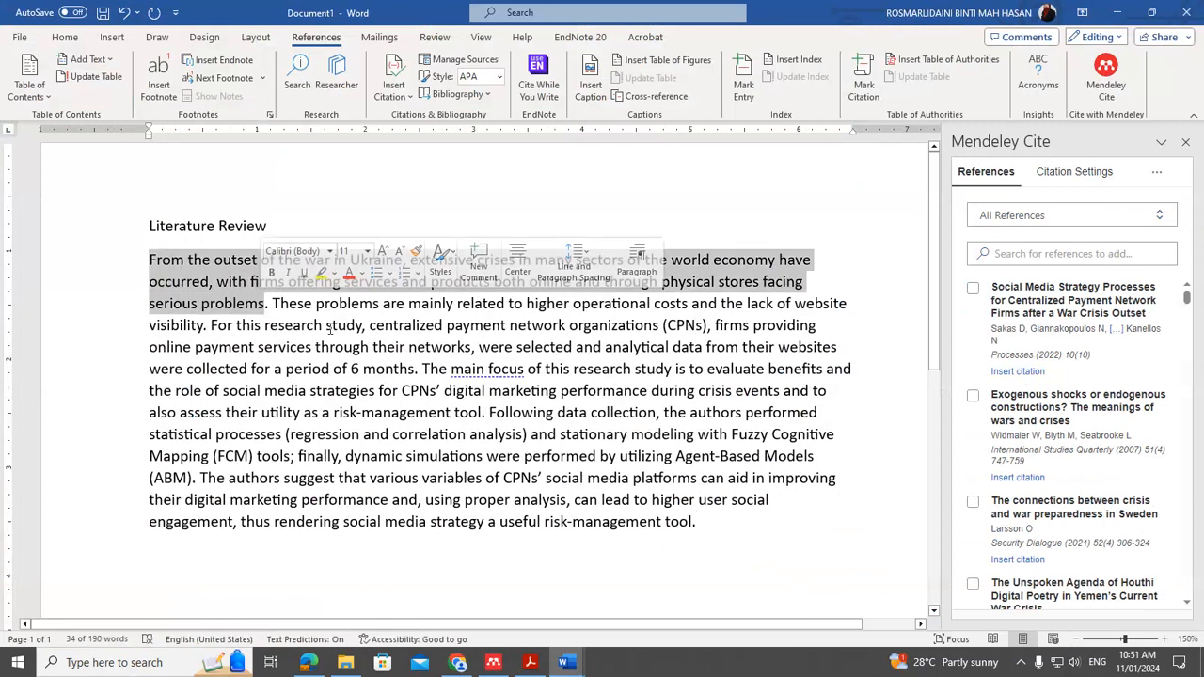
pyautogui.click(268, 302)
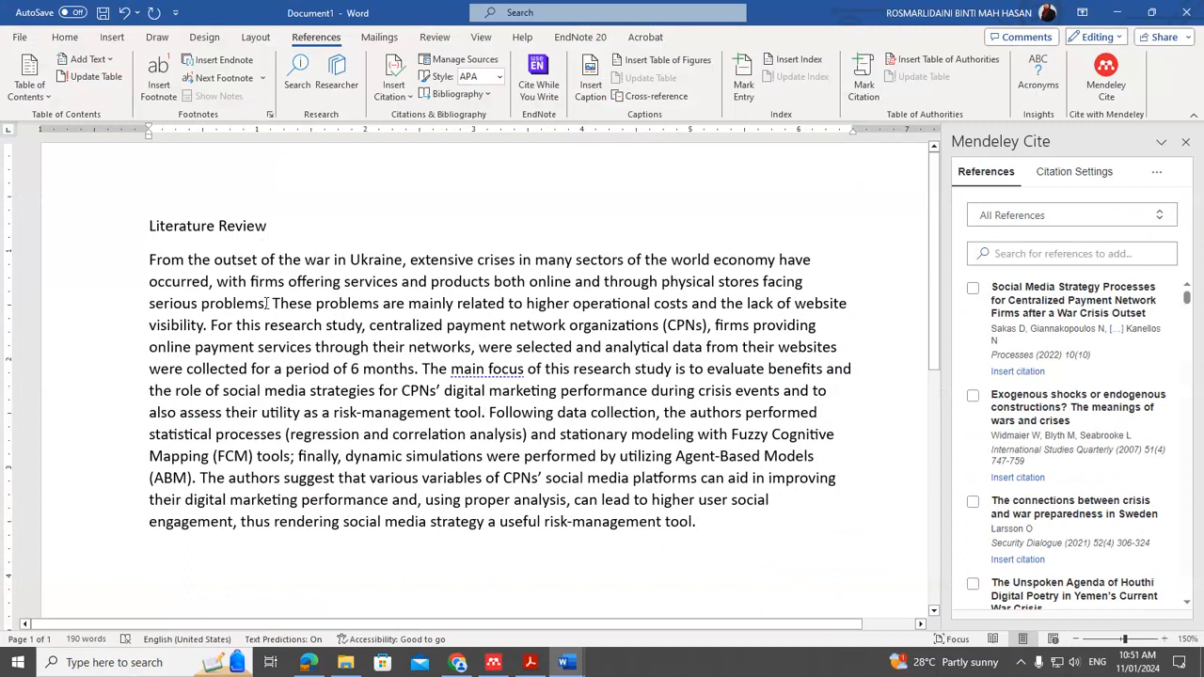
pyautogui.click(270, 303)
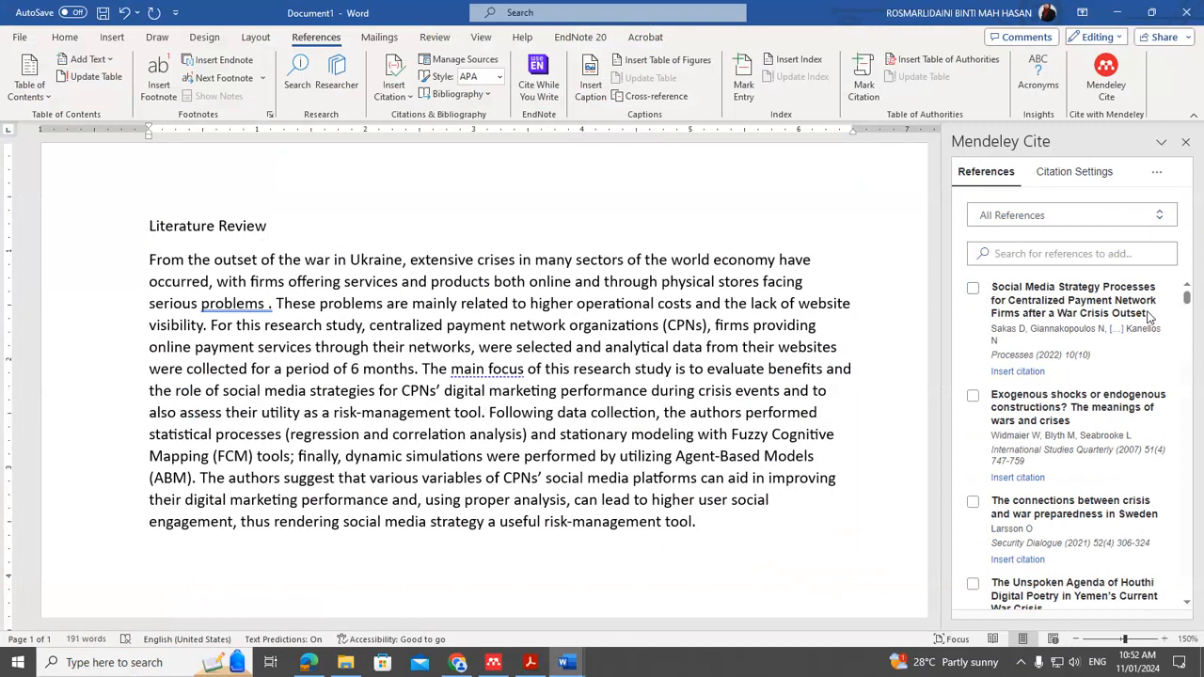
pyautogui.click(973, 289)
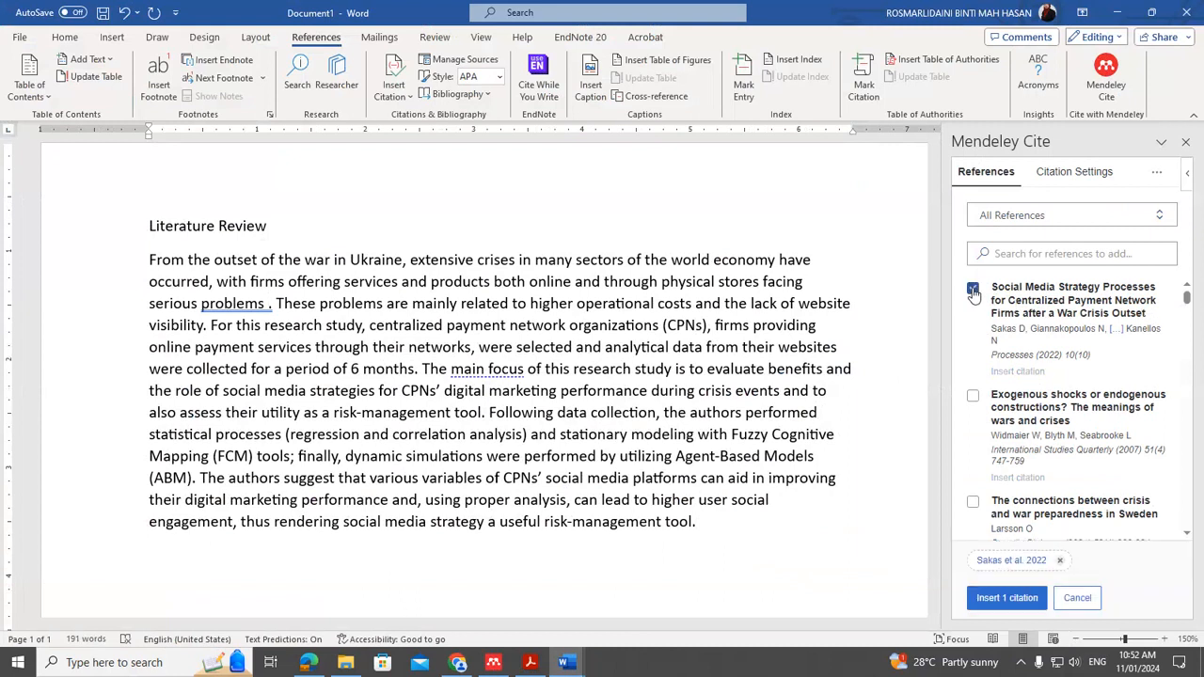
pyautogui.click(1023, 612)
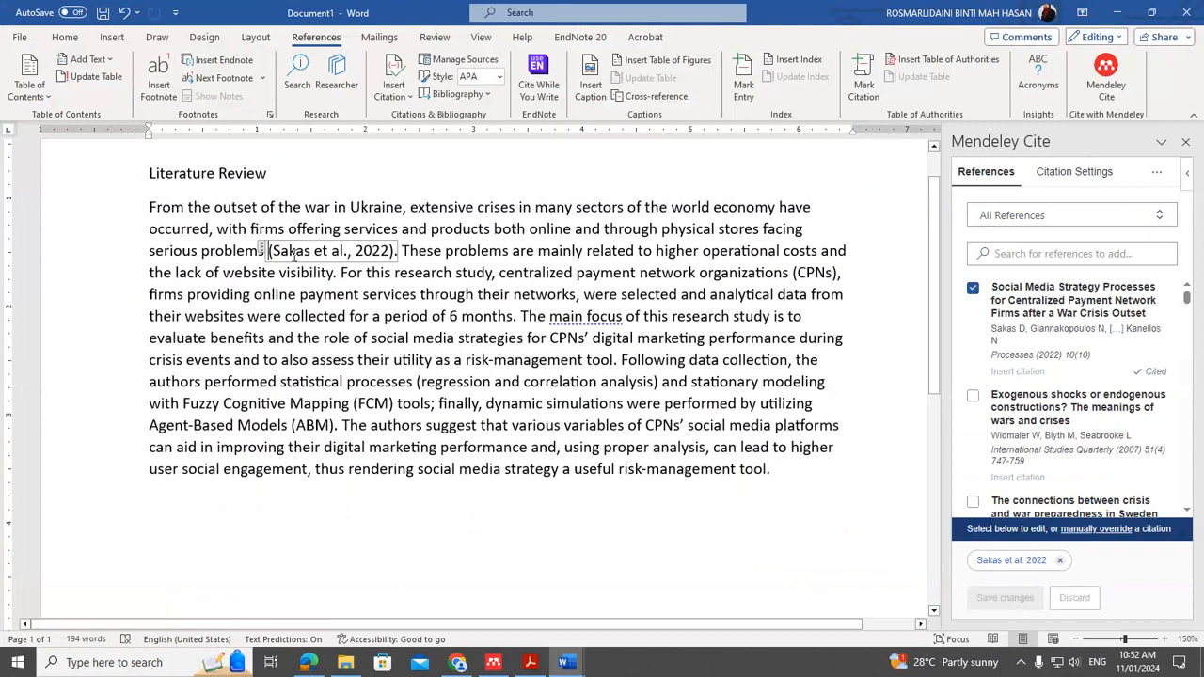
pyautogui.click(402, 250)
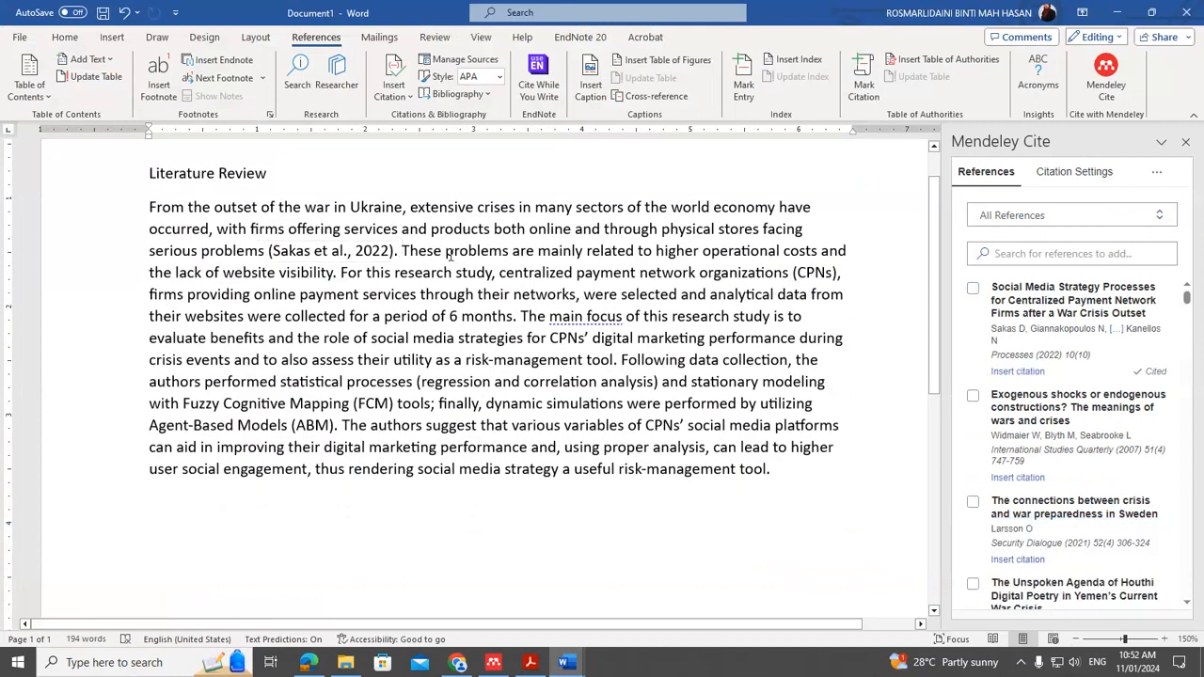
pyautogui.press('Return')
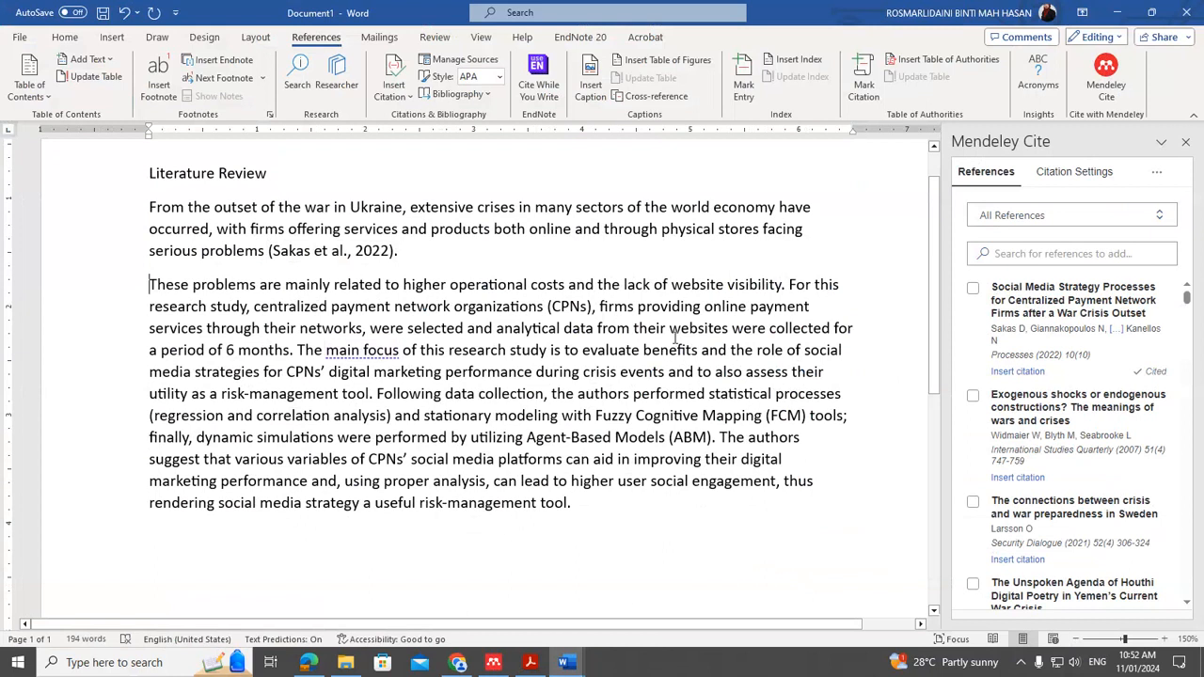
# - Start a new paragraph at "The main focus" and place the insertion point before the full stop that follows "6 months"
pyautogui.click(298, 350)
pyautogui.press('Return')
pyautogui.click(299, 350)
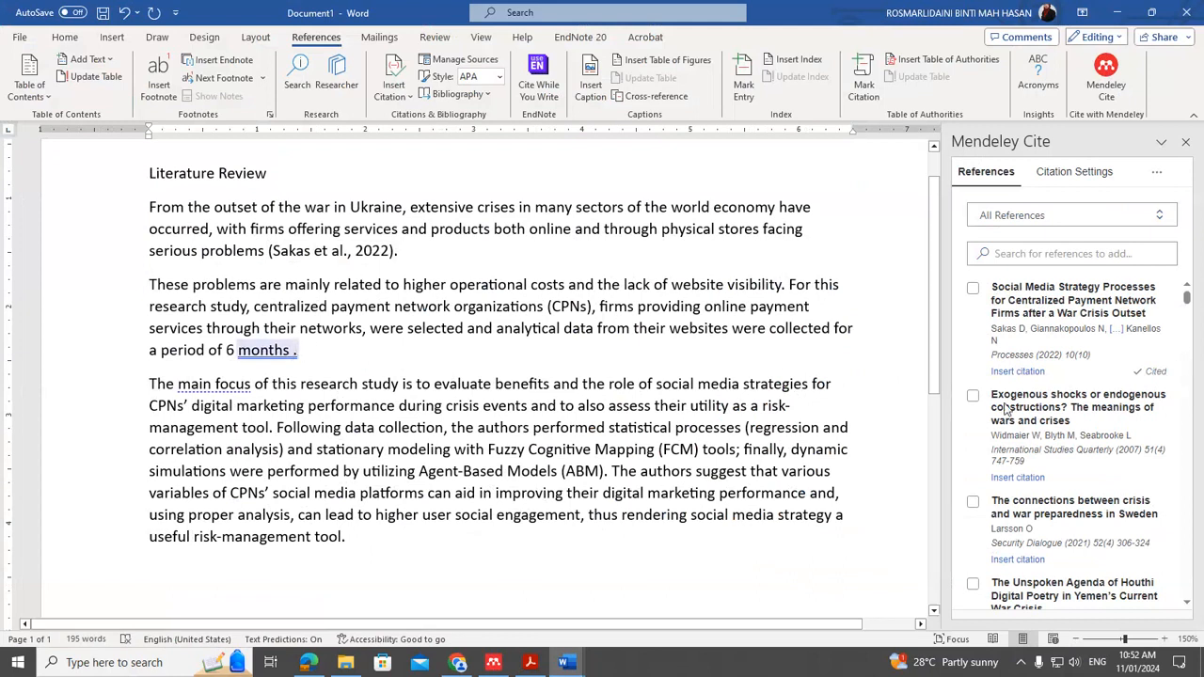
# - Cite the exogenous shocks, Swedish war preparedness and Houthi digital poetry articles together at the end of the second paragraph
pyautogui.scroll(-1, 976, 377)
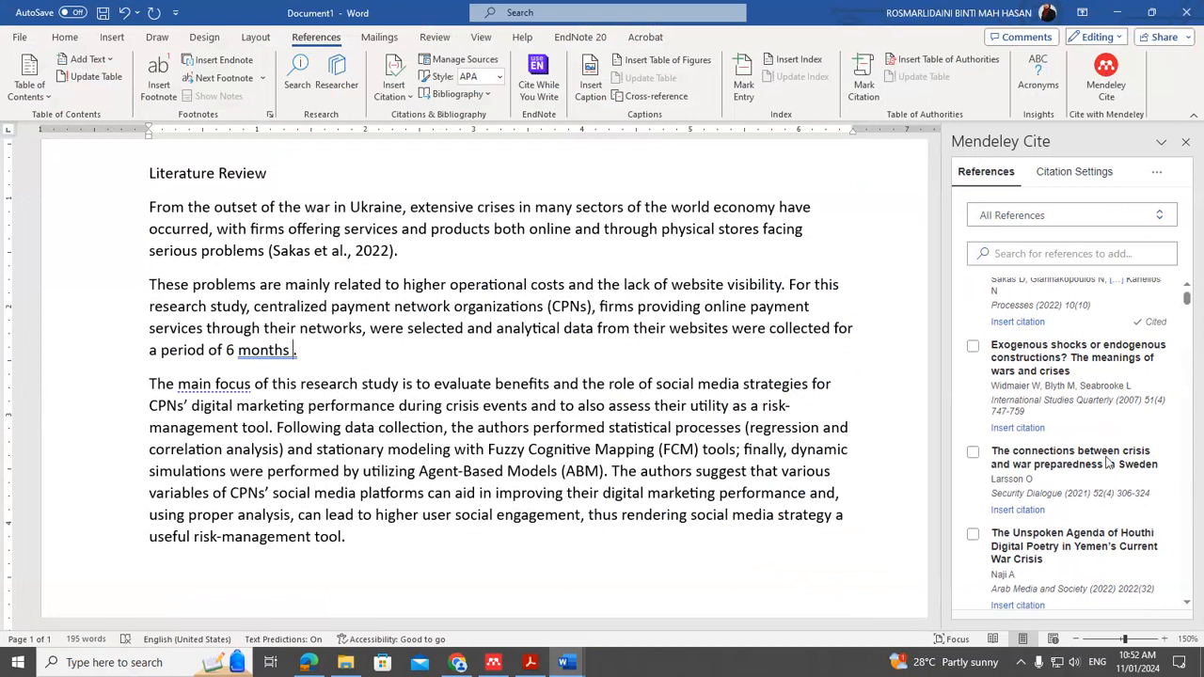
pyautogui.click(972, 347)
pyautogui.click(974, 453)
pyautogui.scroll(-1, 997, 457)
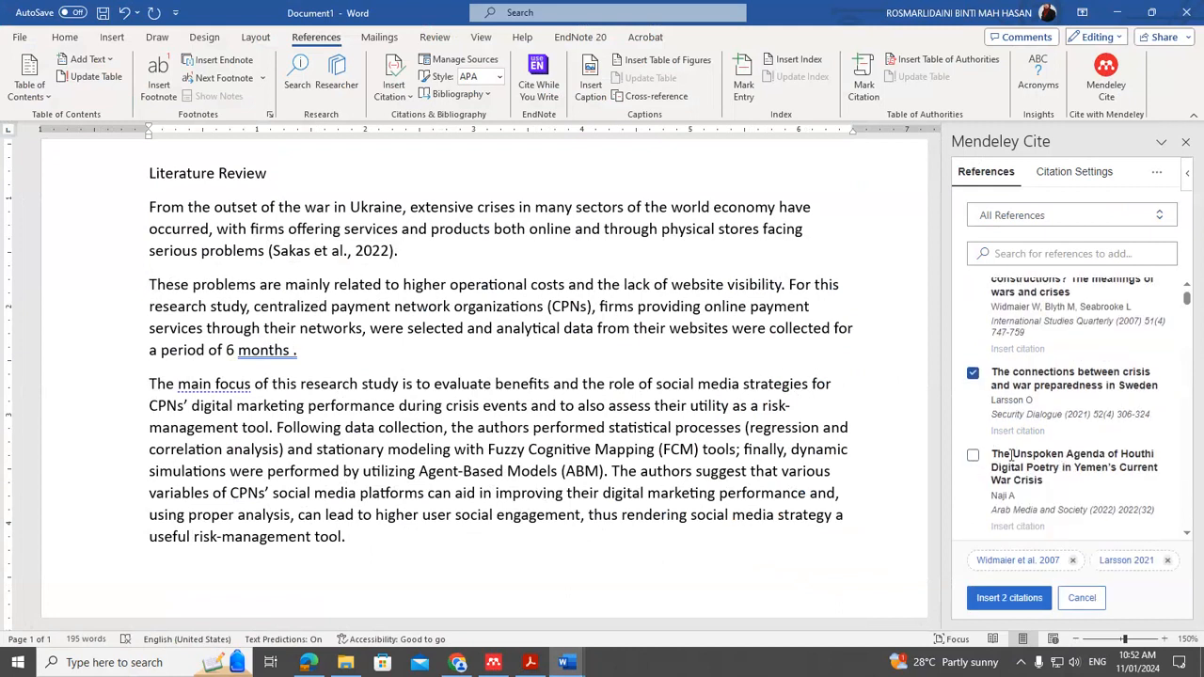
pyautogui.click(1010, 455)
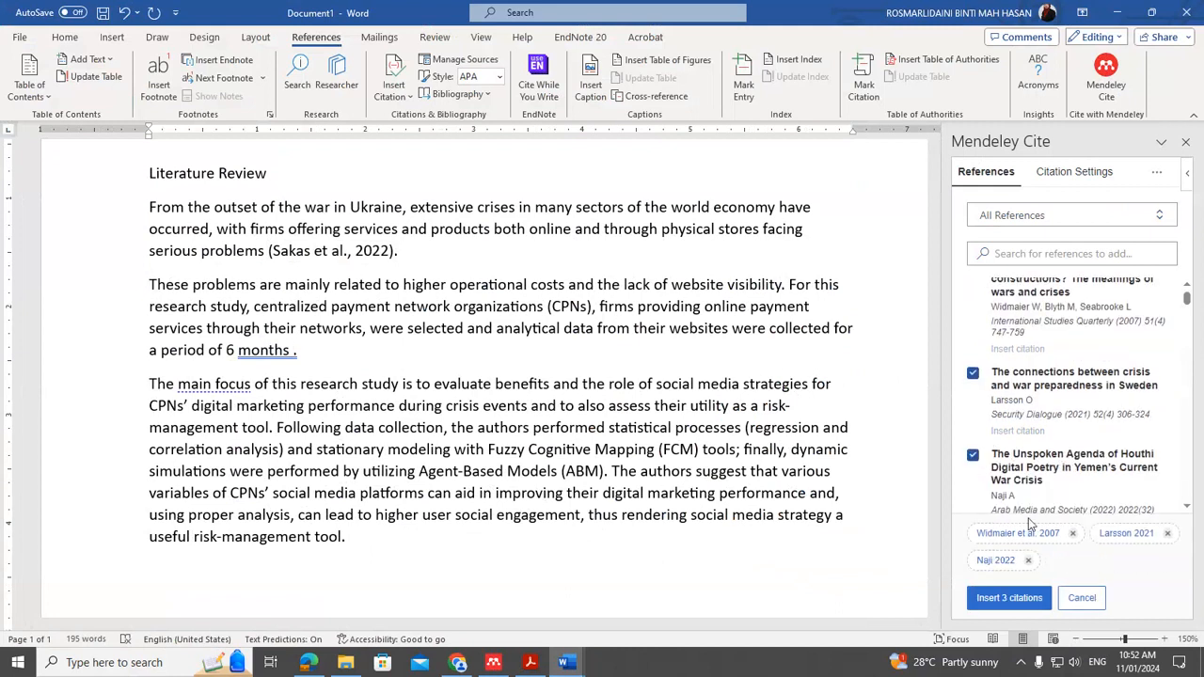
pyautogui.click(1011, 600)
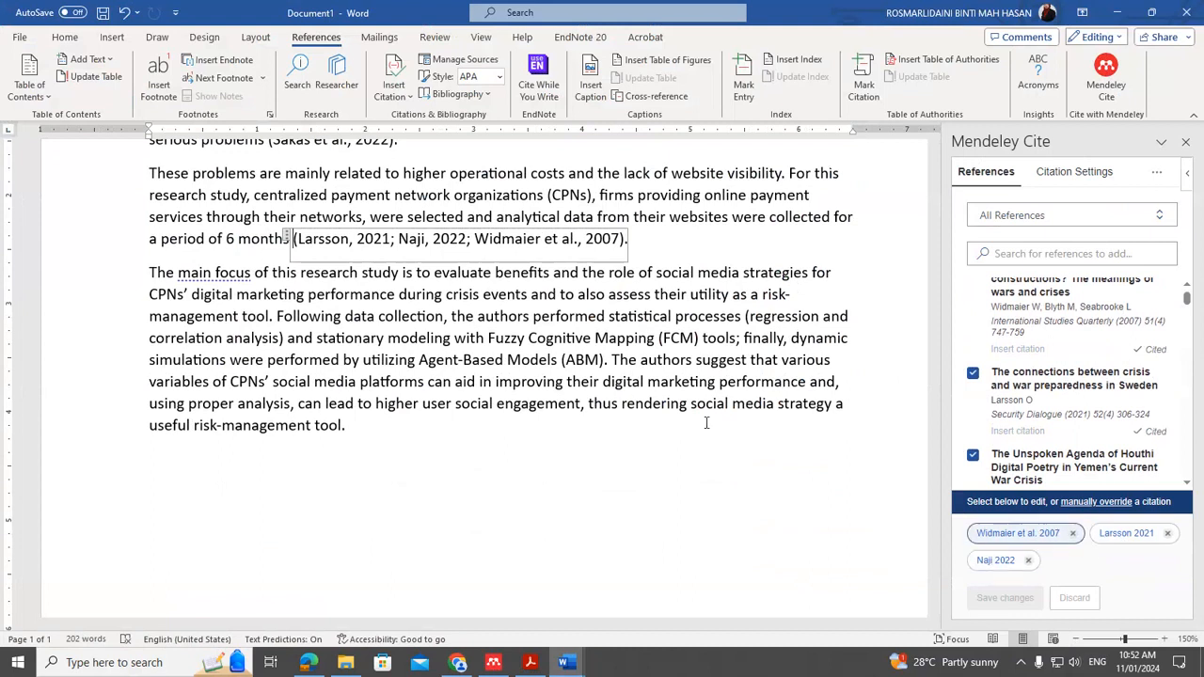
pyautogui.scroll(3, 663, 471)
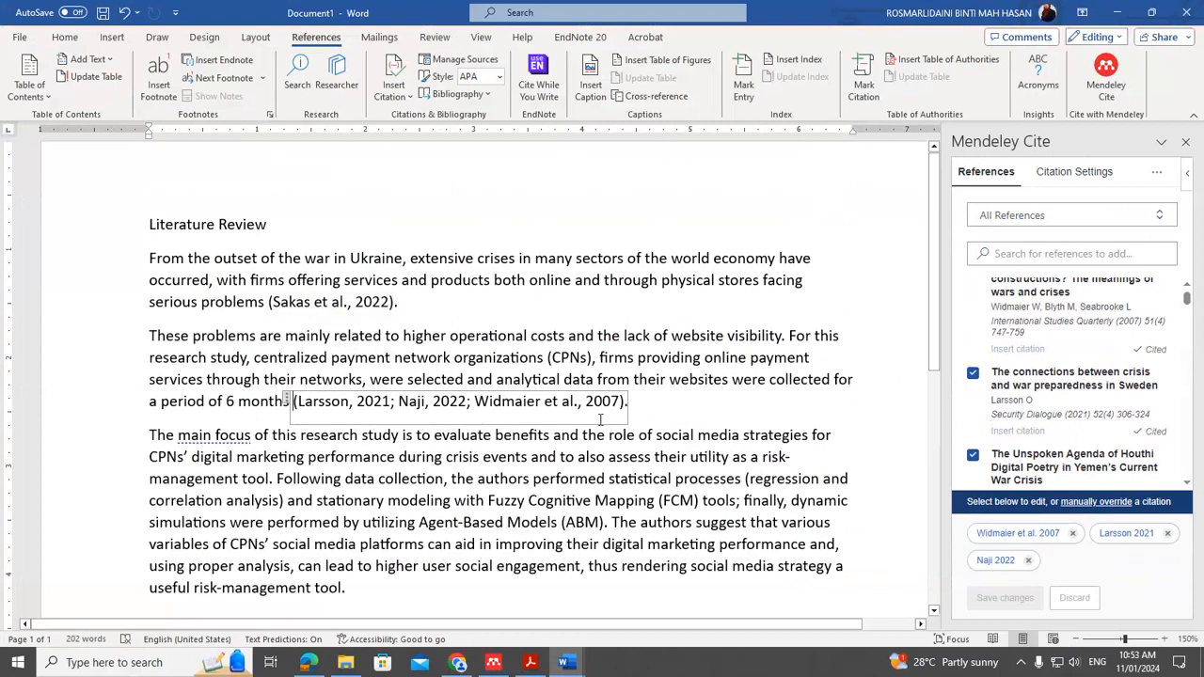
pyautogui.click(743, 410)
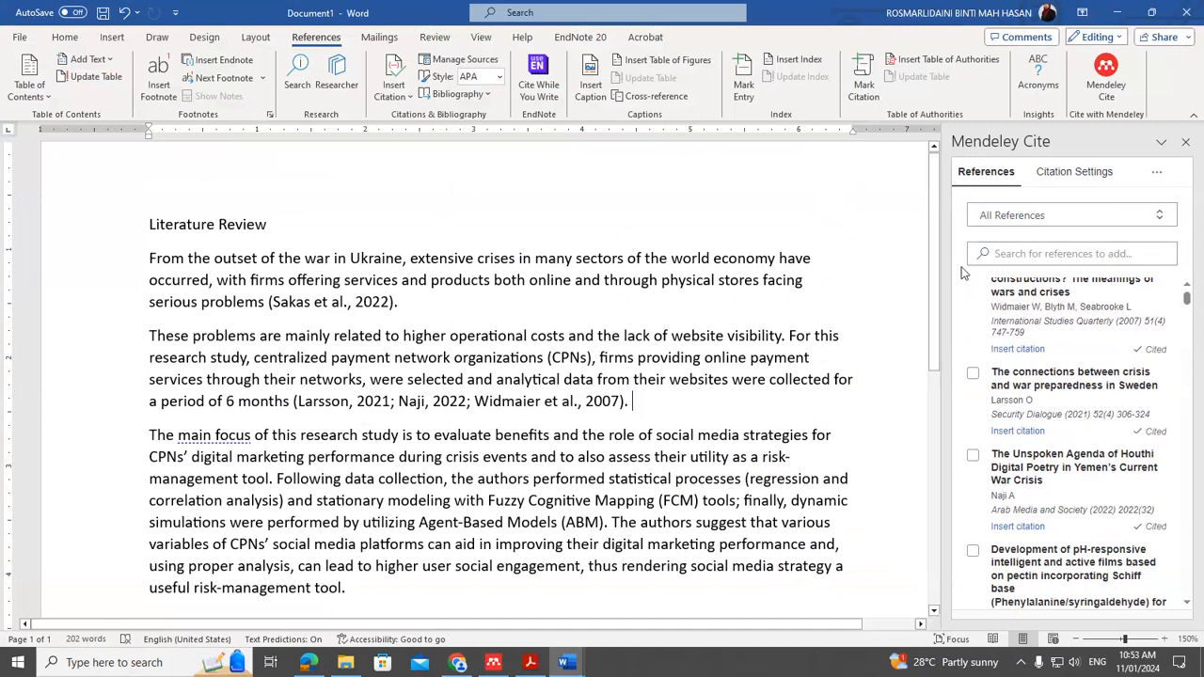
# - Browse the Thesis and Chapter 2 - Literature Review collections in Mendeley Cite and return to All References
pyautogui.click(1012, 218)
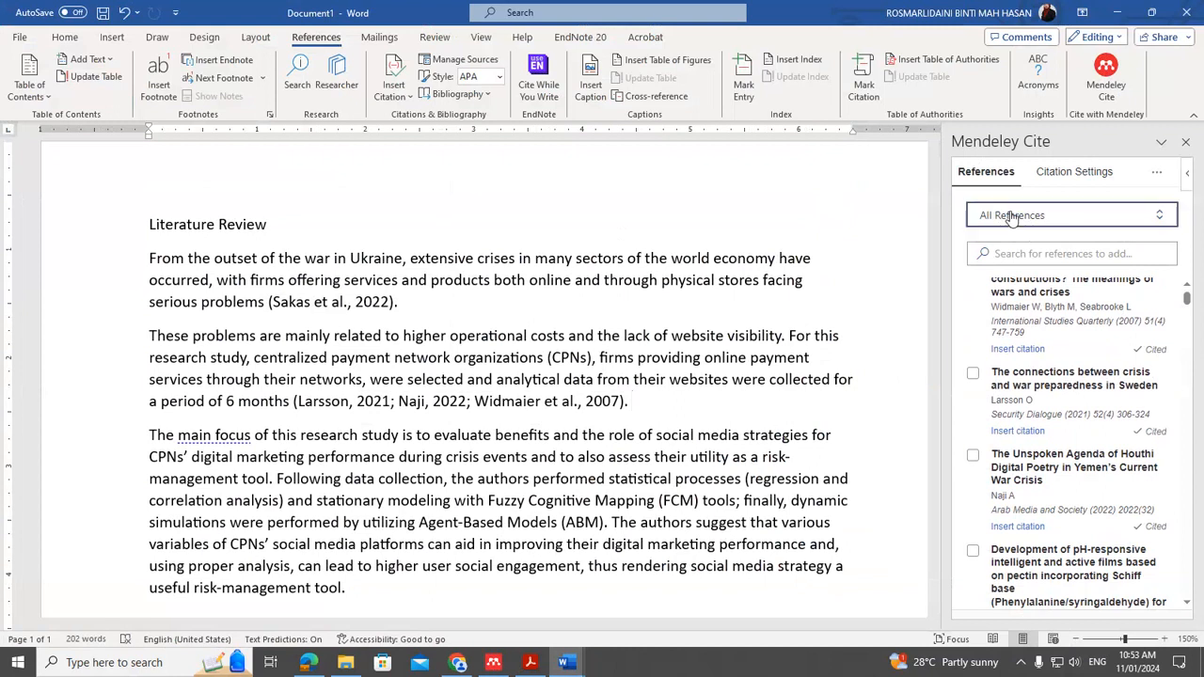
pyautogui.click(995, 384)
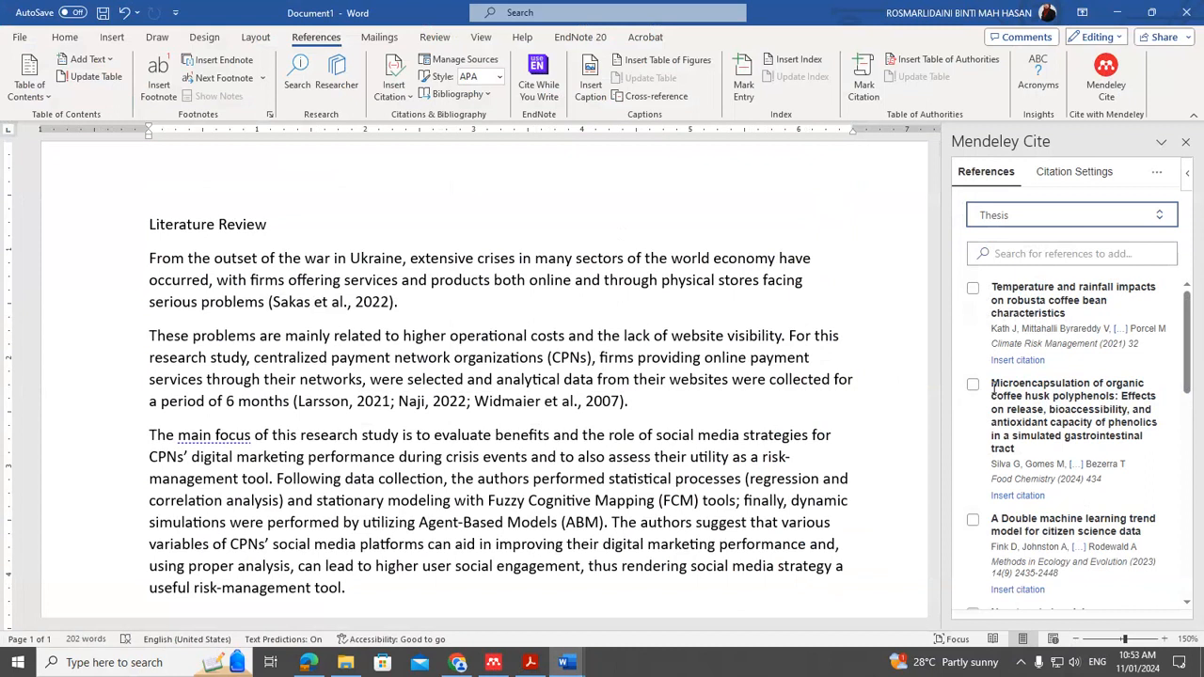
pyautogui.click(1035, 218)
pyautogui.click(975, 387)
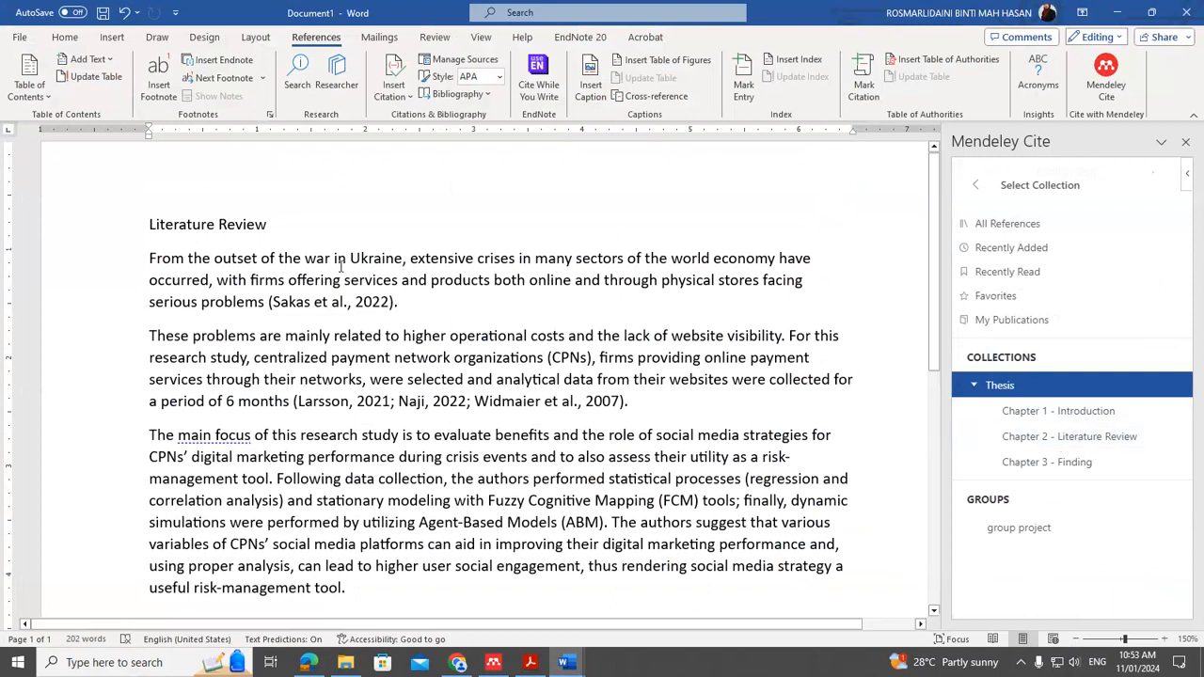
pyautogui.click(1052, 440)
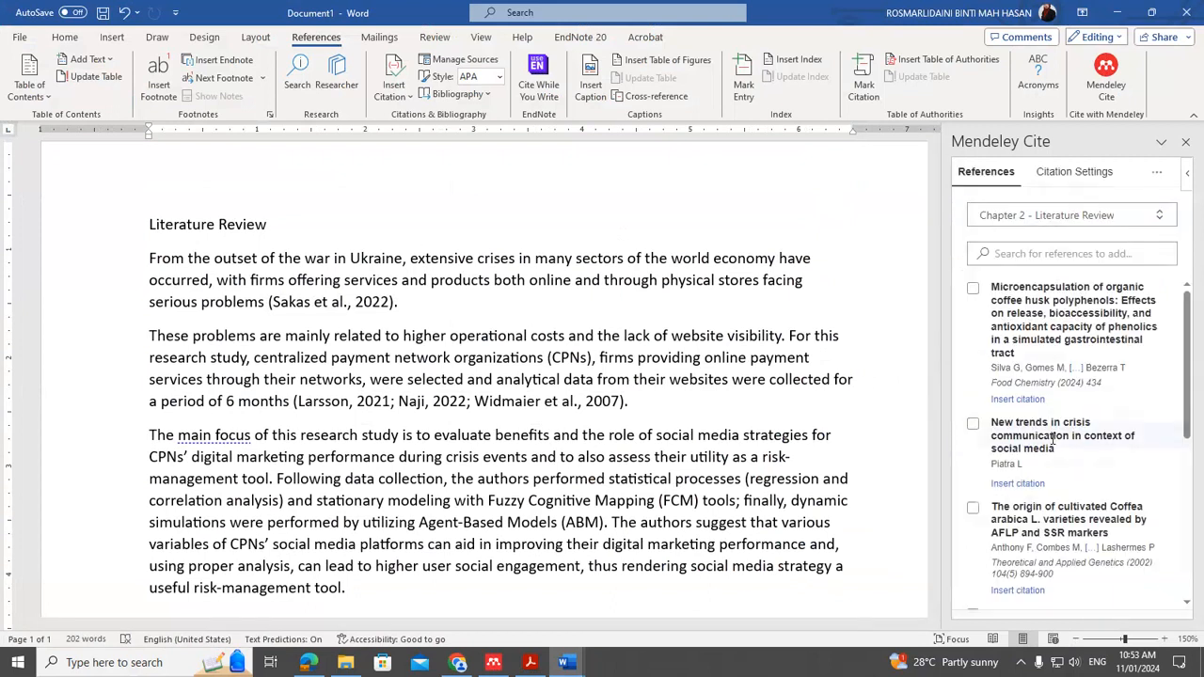
pyautogui.scroll(-5, 1098, 365)
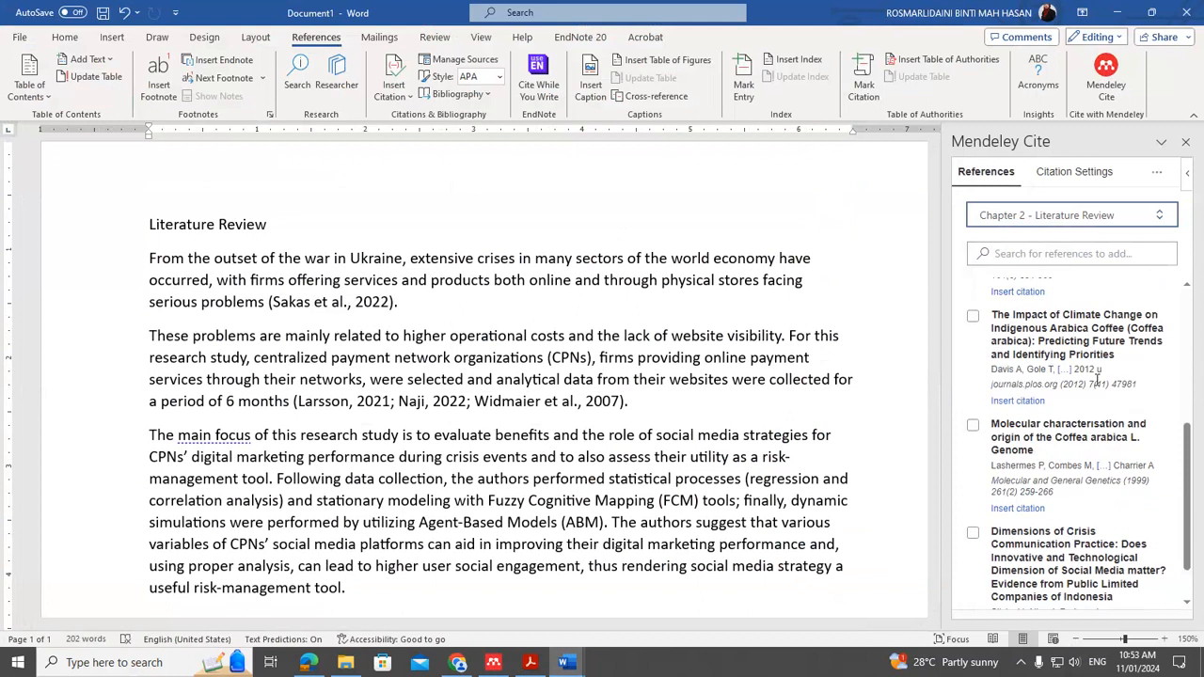
pyautogui.scroll(5, 1099, 394)
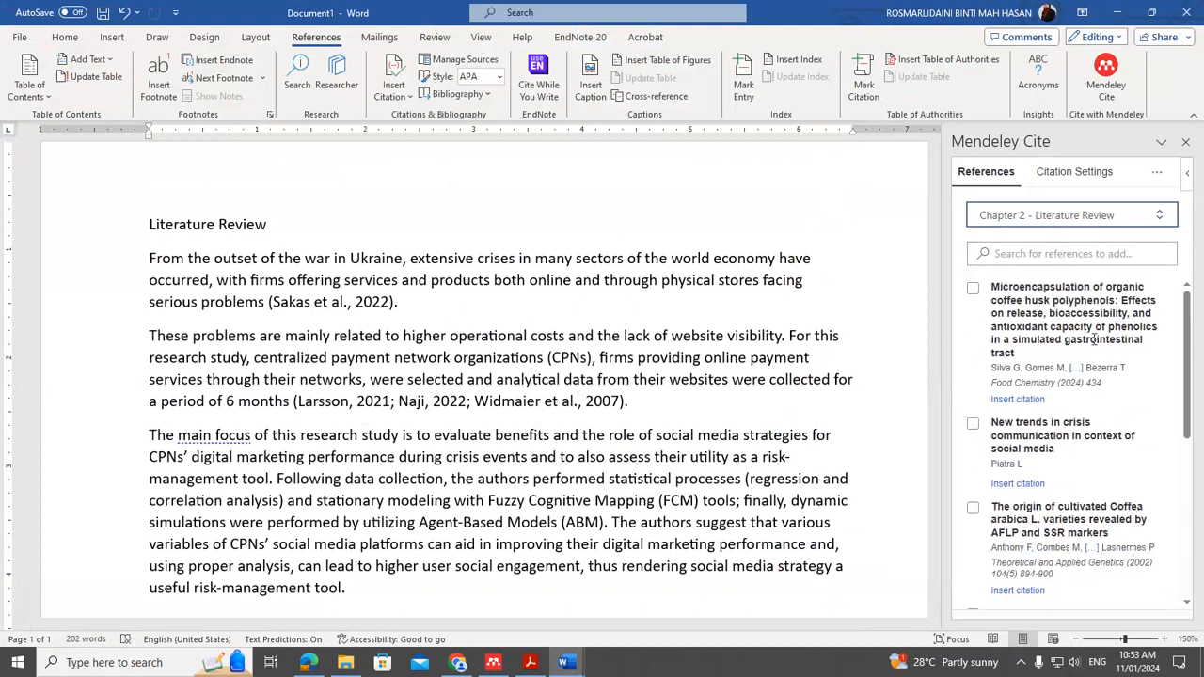
pyautogui.click(1017, 218)
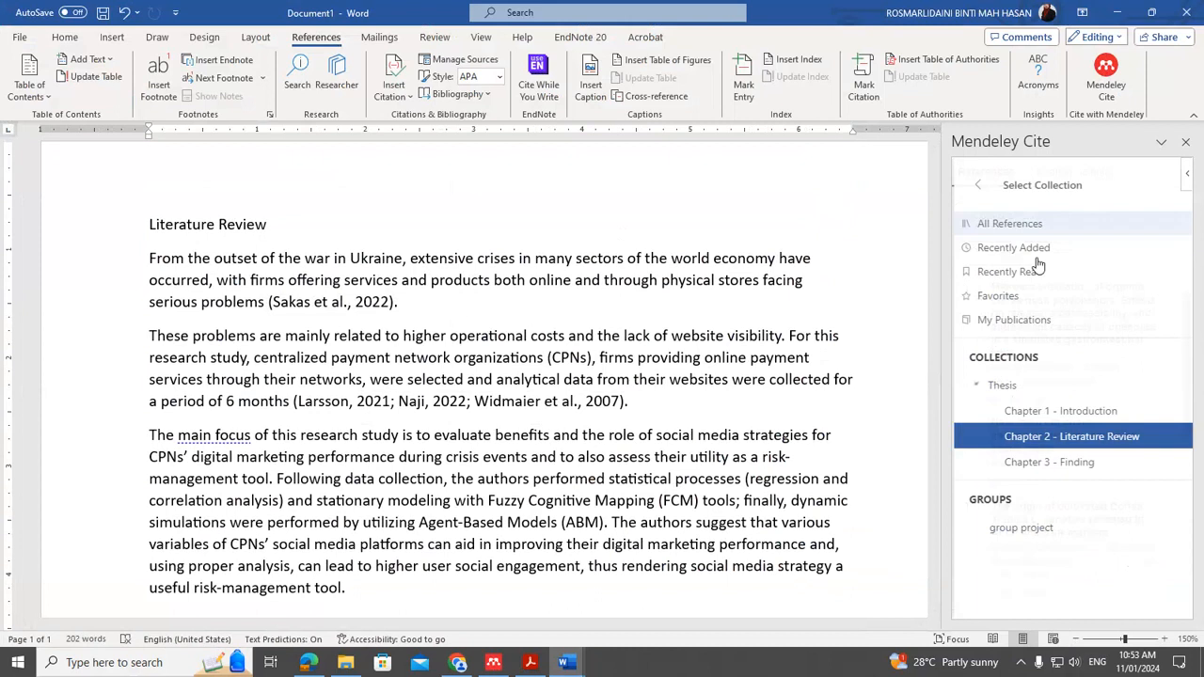
pyautogui.click(1023, 225)
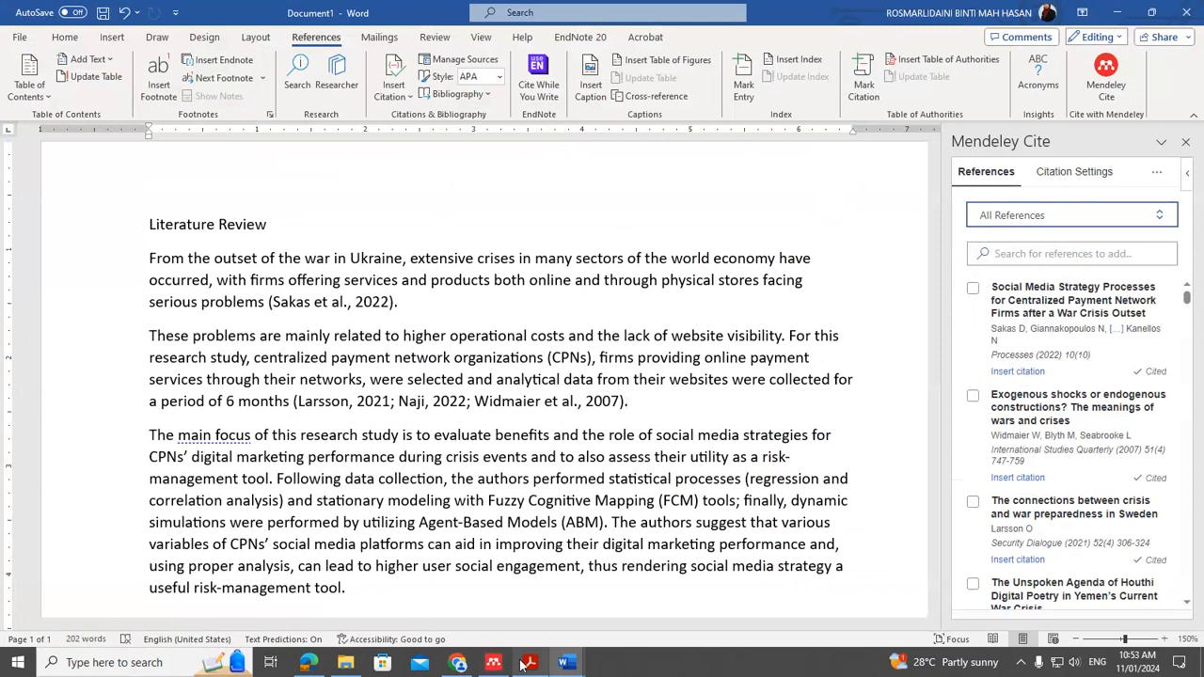
# - Switch to the PDF slides in Acrobat and view page 17 on inserting a bibliography
pyautogui.moveTo(519, 663)
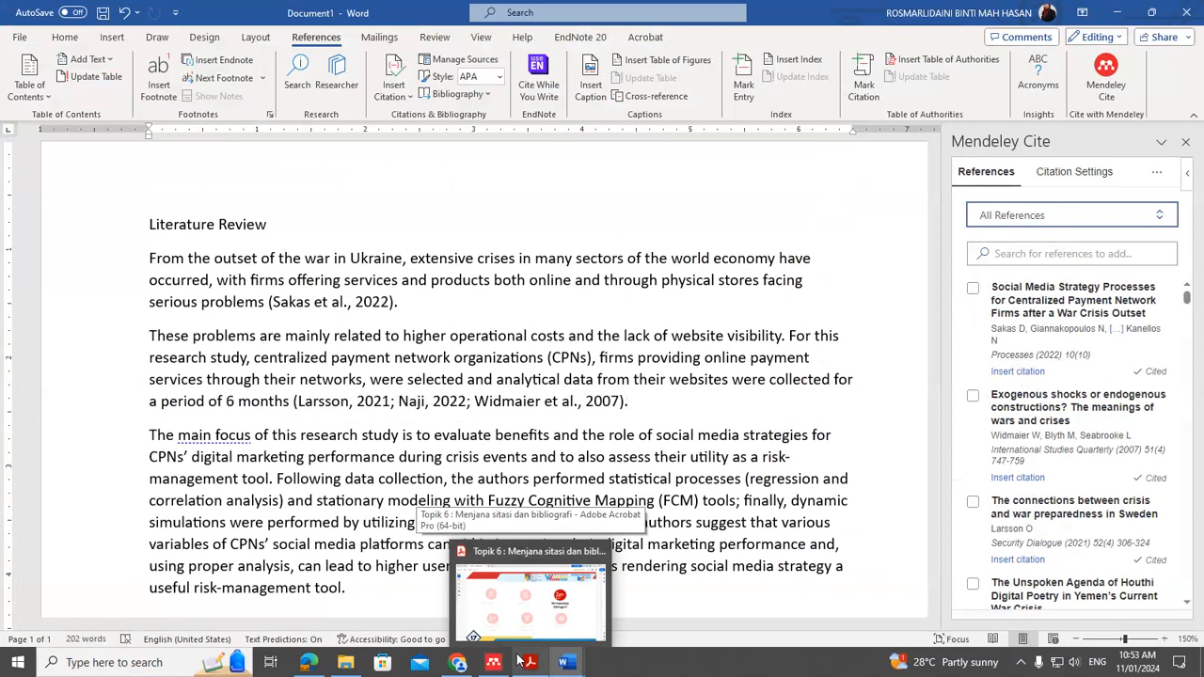
pyautogui.click(508, 666)
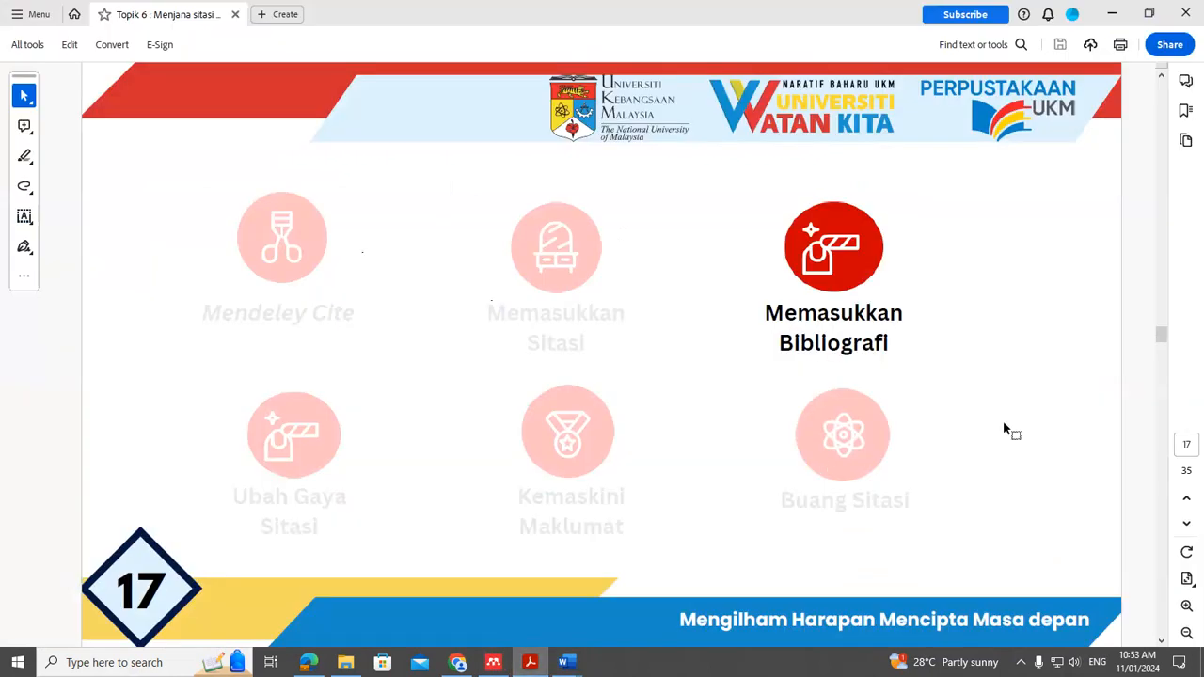
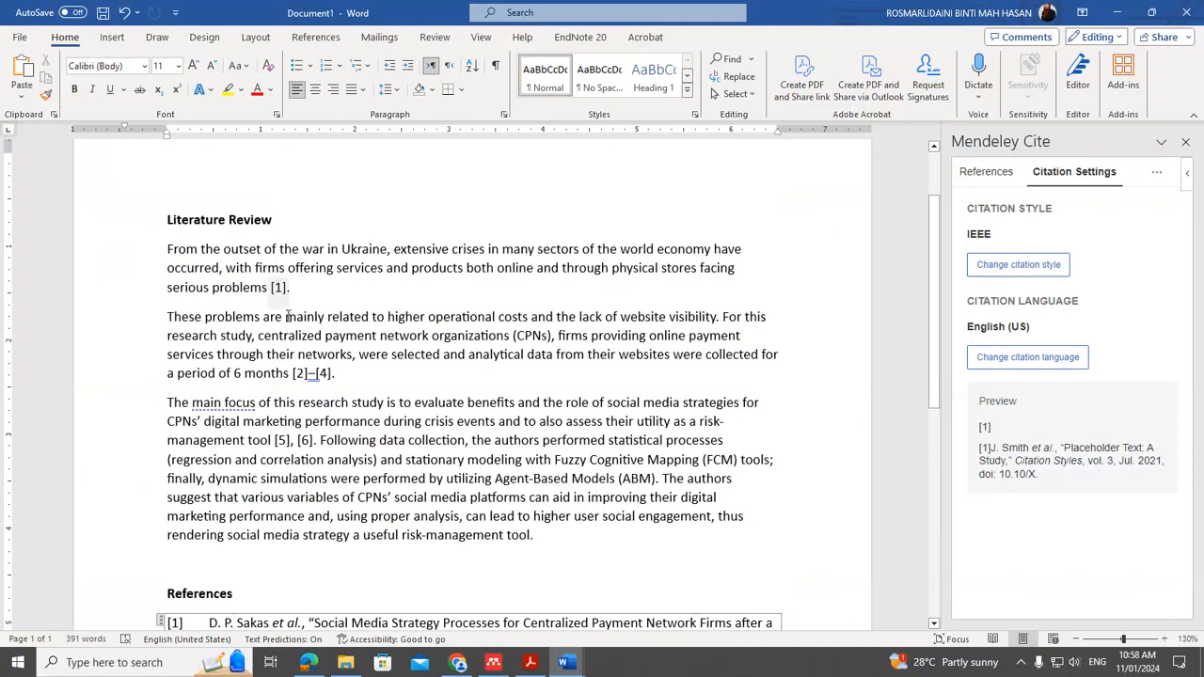
# - Check the IEEE-style citations against the References list, and change the document's citation style to the GayaUKM-Melayu style
pyautogui.scroll(-1, 560, 395)
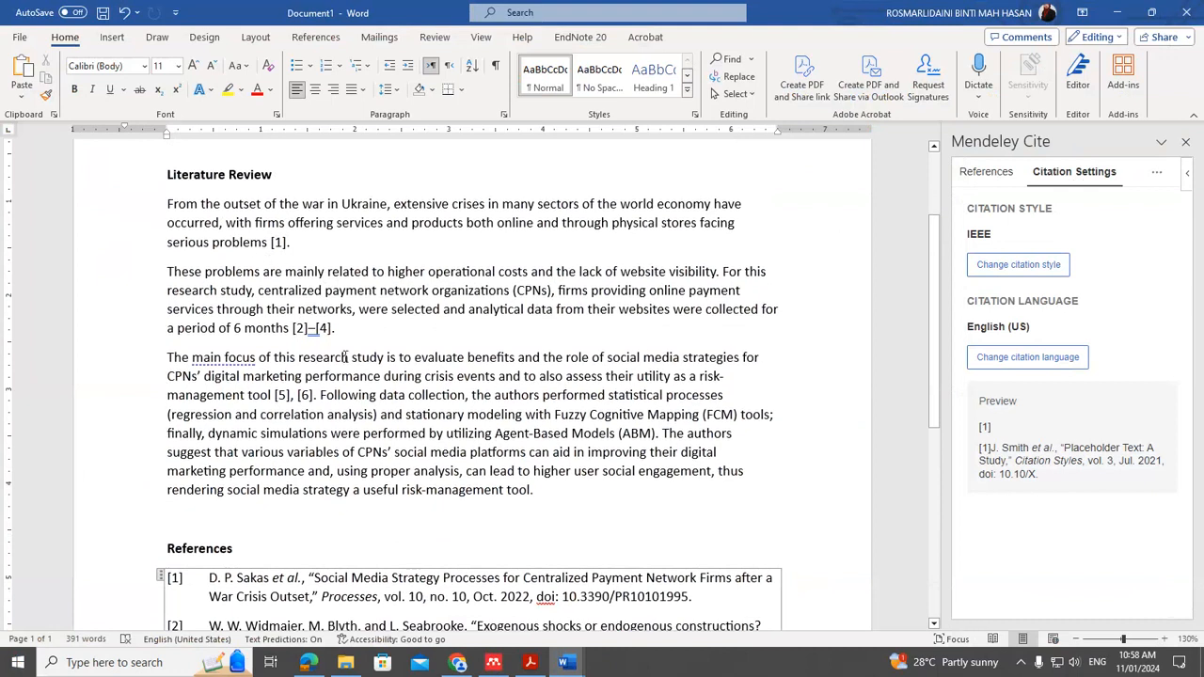
pyautogui.scroll(-1, 339, 353)
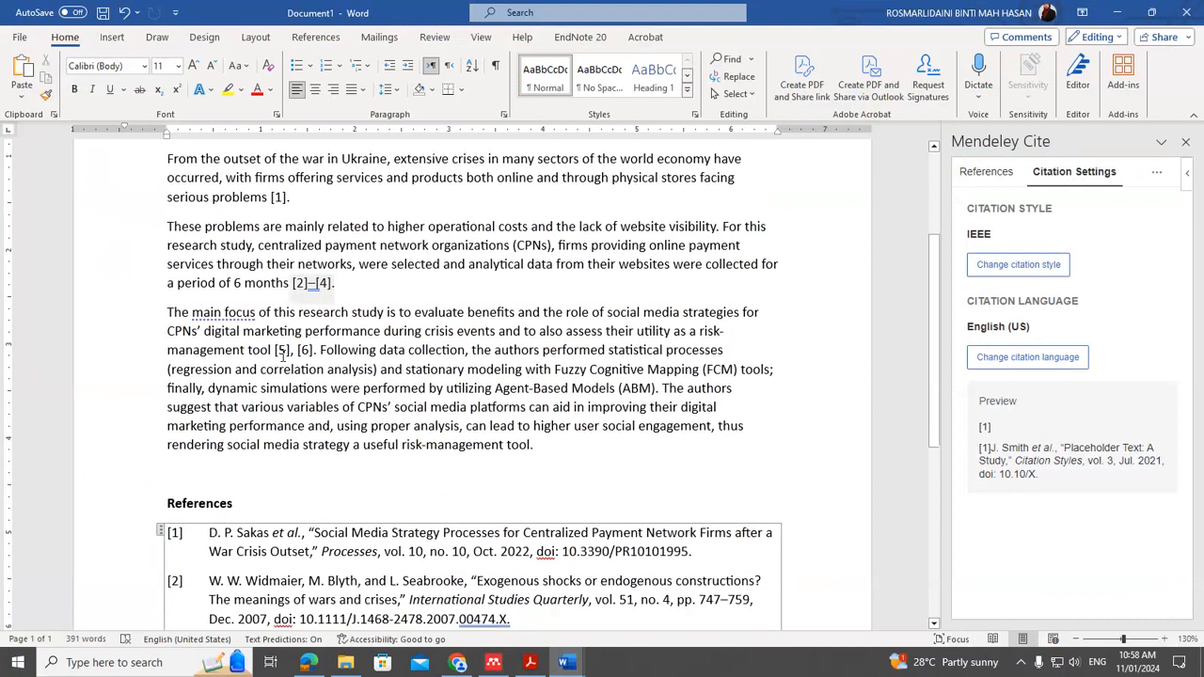
pyautogui.scroll(-5, 381, 361)
pyautogui.scroll(6, 399, 362)
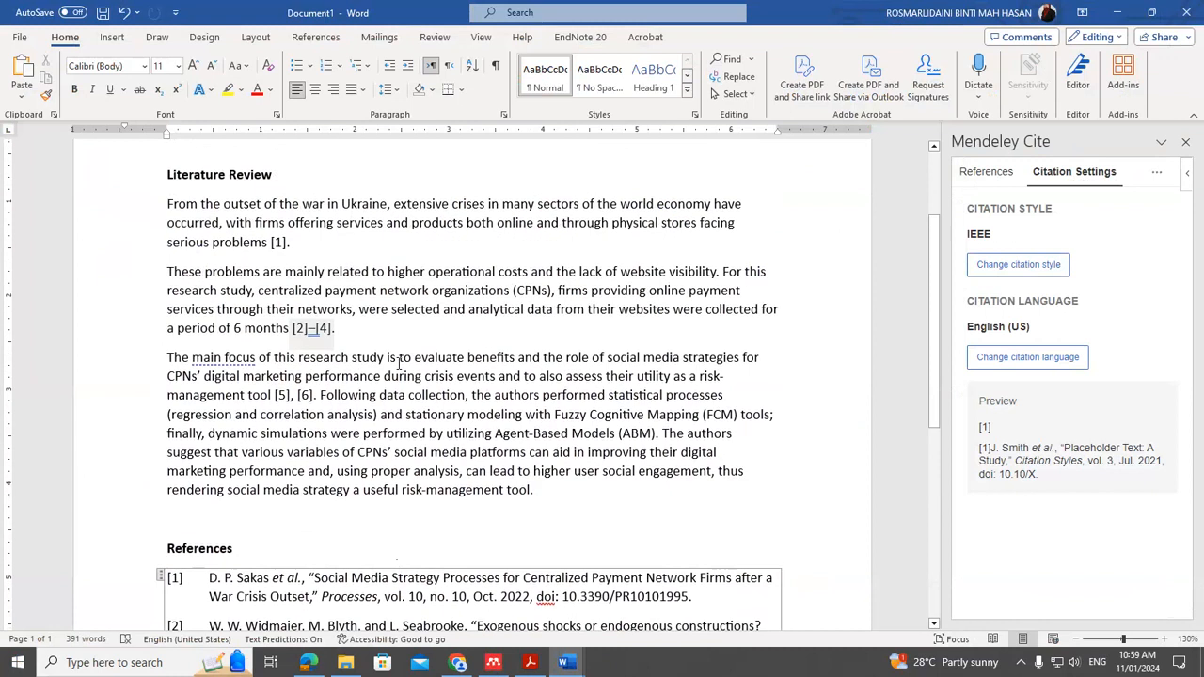
pyautogui.scroll(-8, 400, 362)
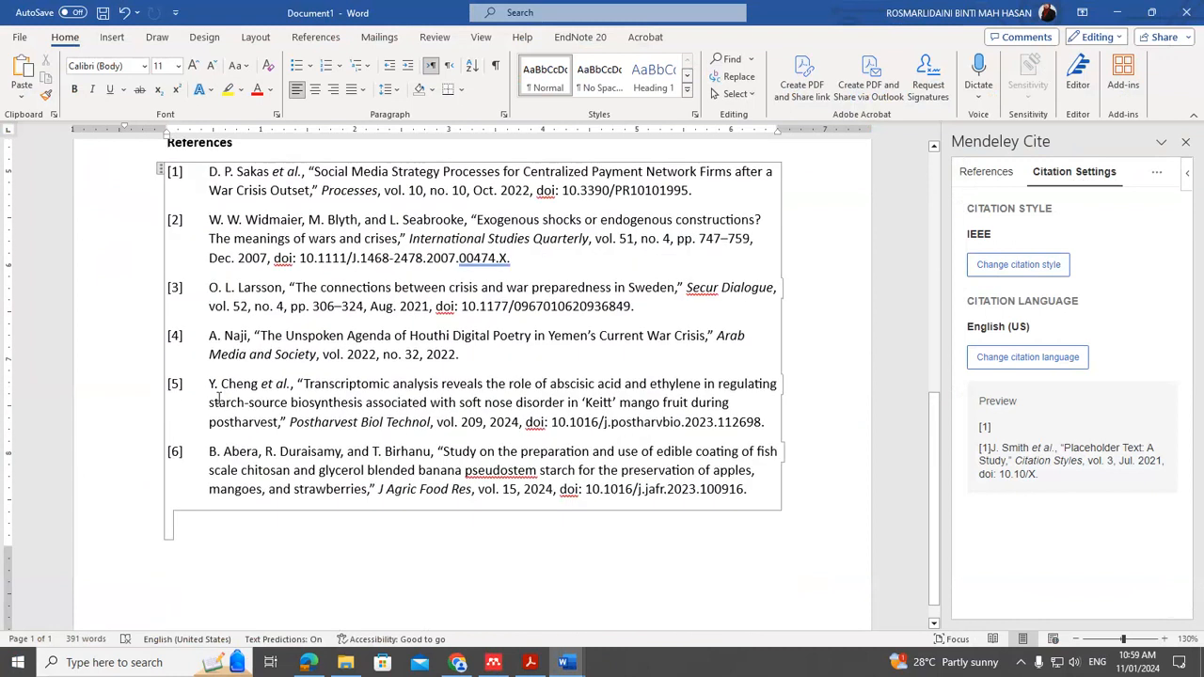
pyautogui.scroll(2, 381, 345)
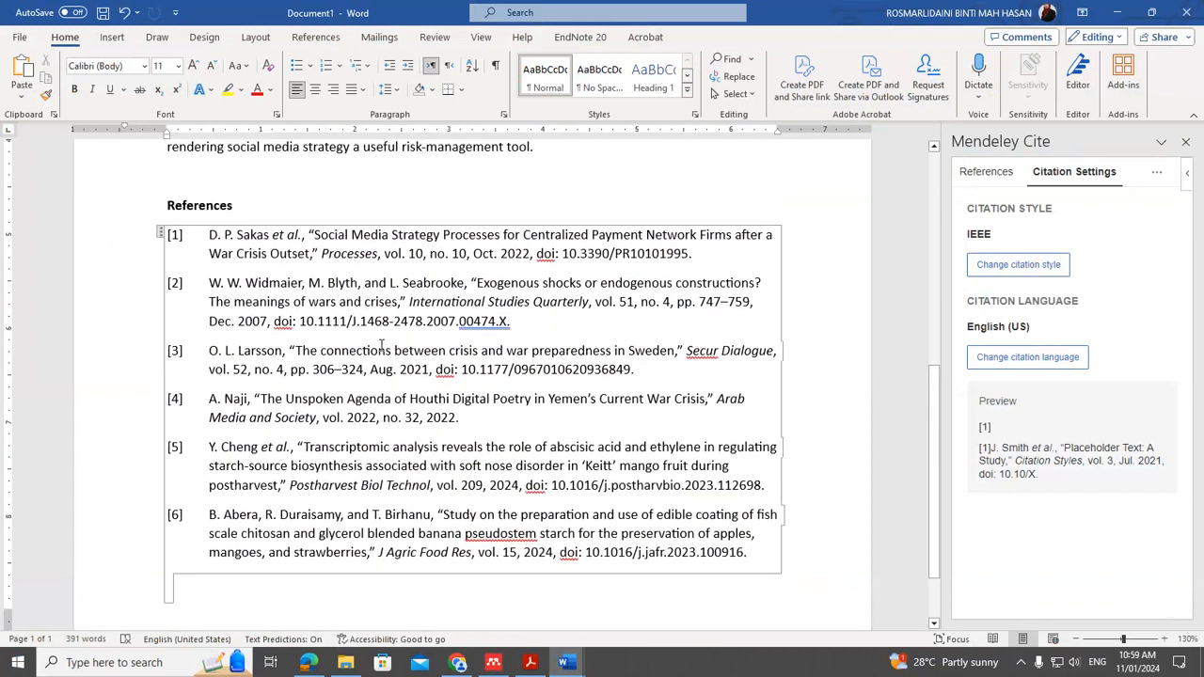
pyautogui.click(1005, 264)
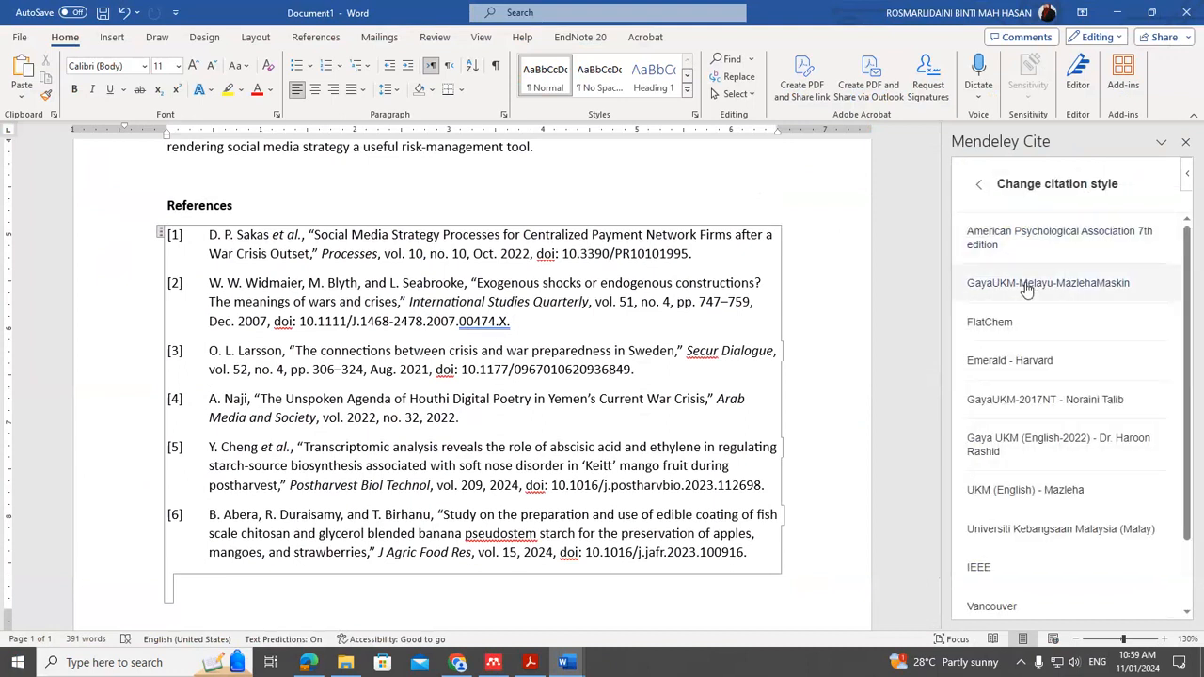
pyautogui.click(1025, 285)
pyautogui.click(1015, 597)
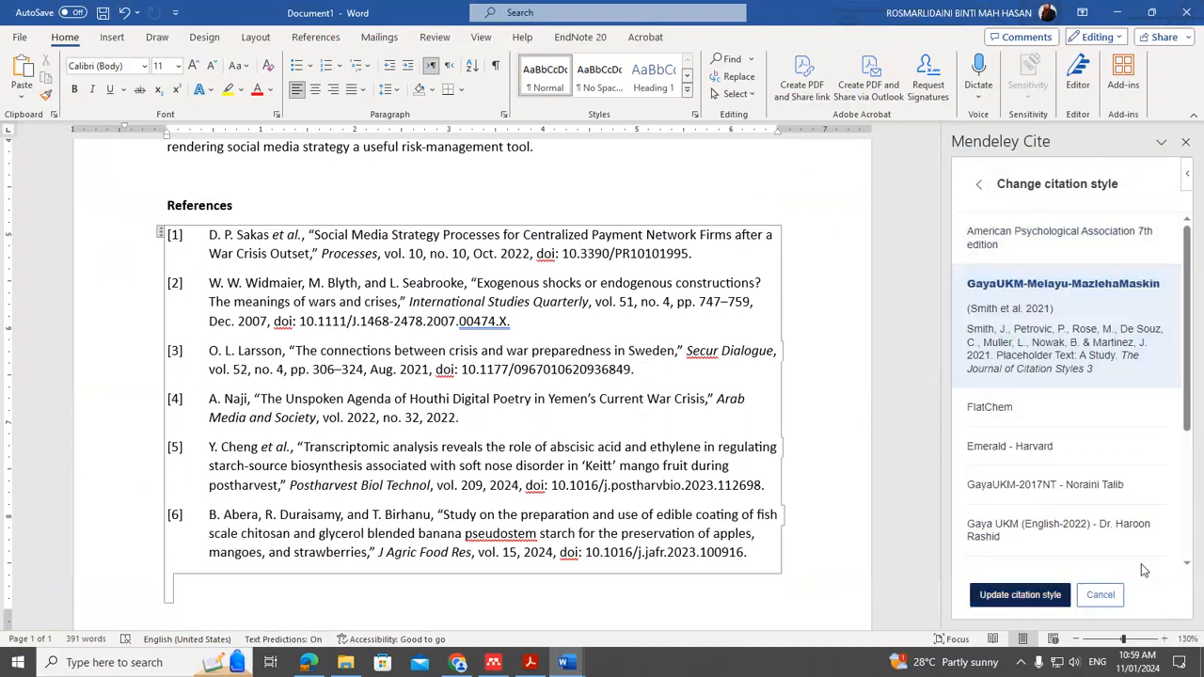
pyautogui.scroll(8, 505, 377)
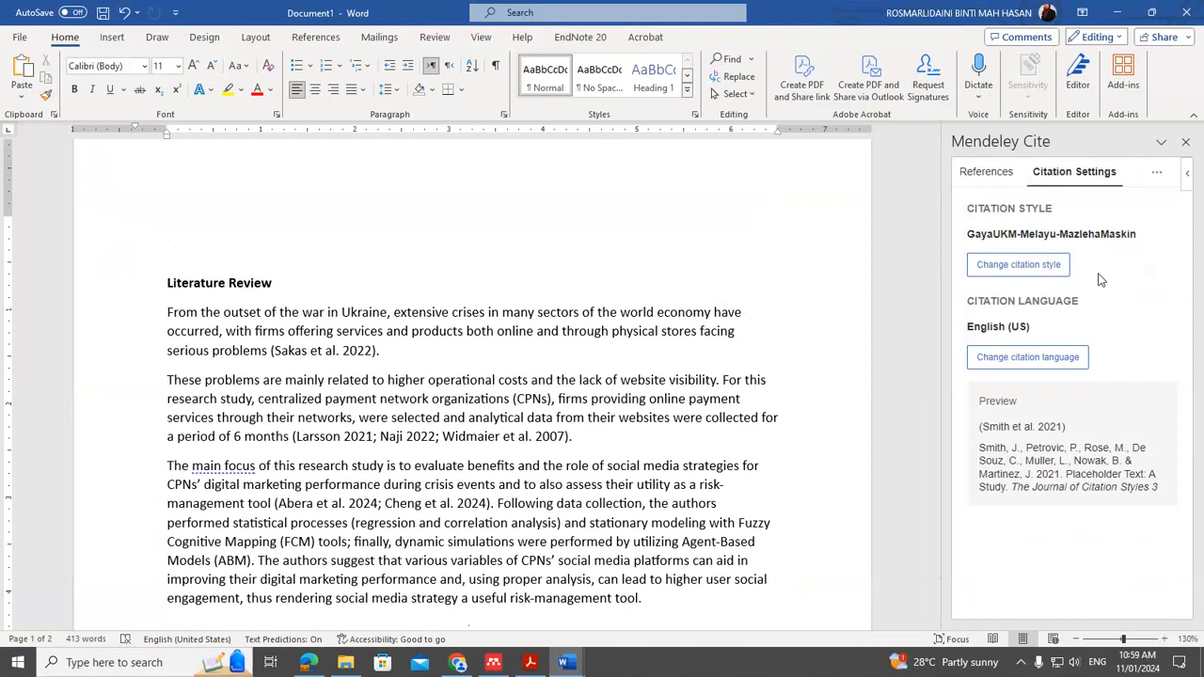
# - Look through the available citation styles and open the custom style form, ready for entering the style's URL
pyautogui.click(1008, 268)
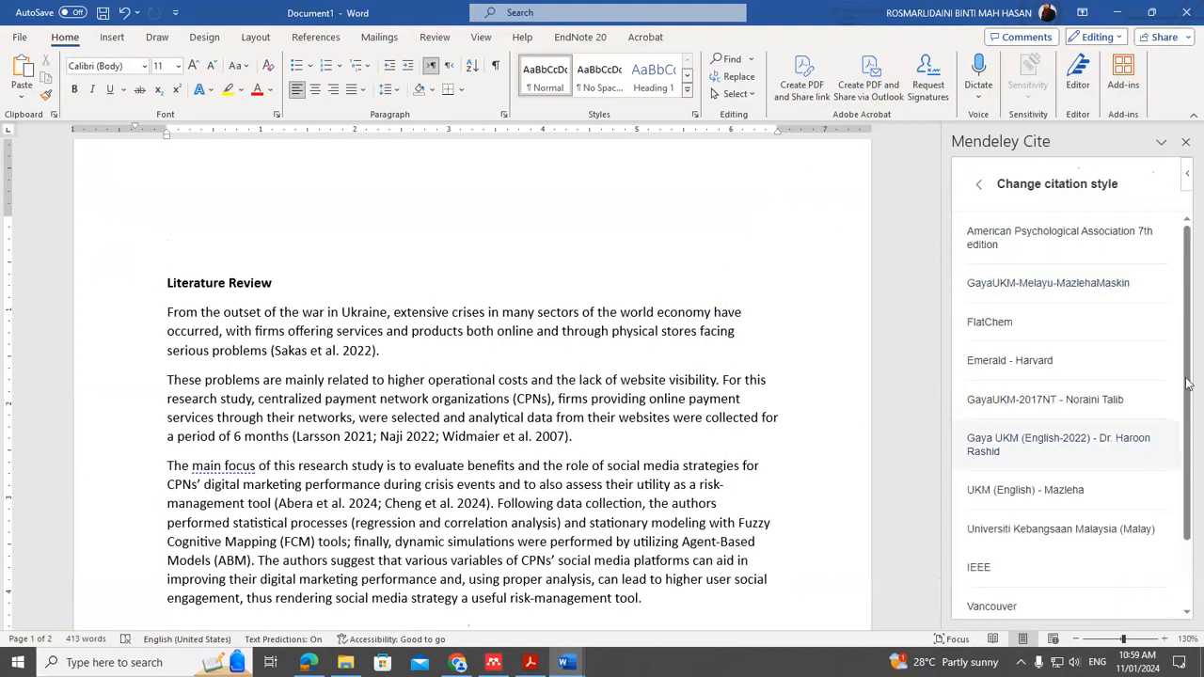
pyautogui.moveTo(1187, 287); pyautogui.dragTo(1184, 365)
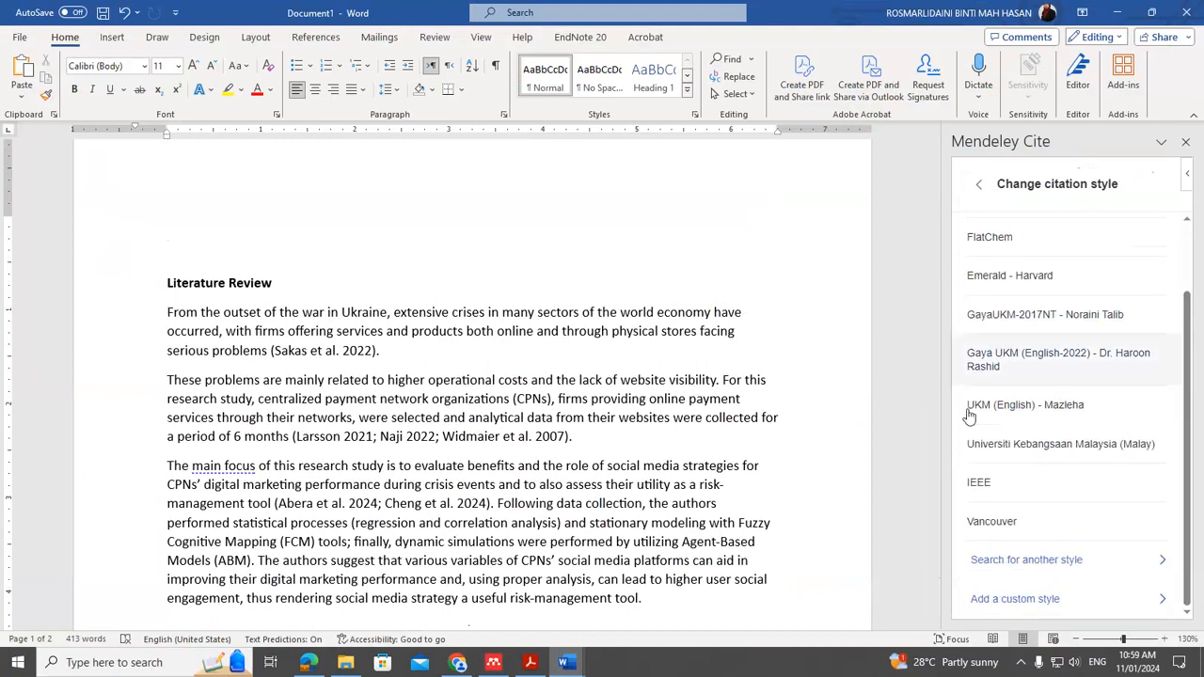
pyautogui.scroll(-3, 661, 484)
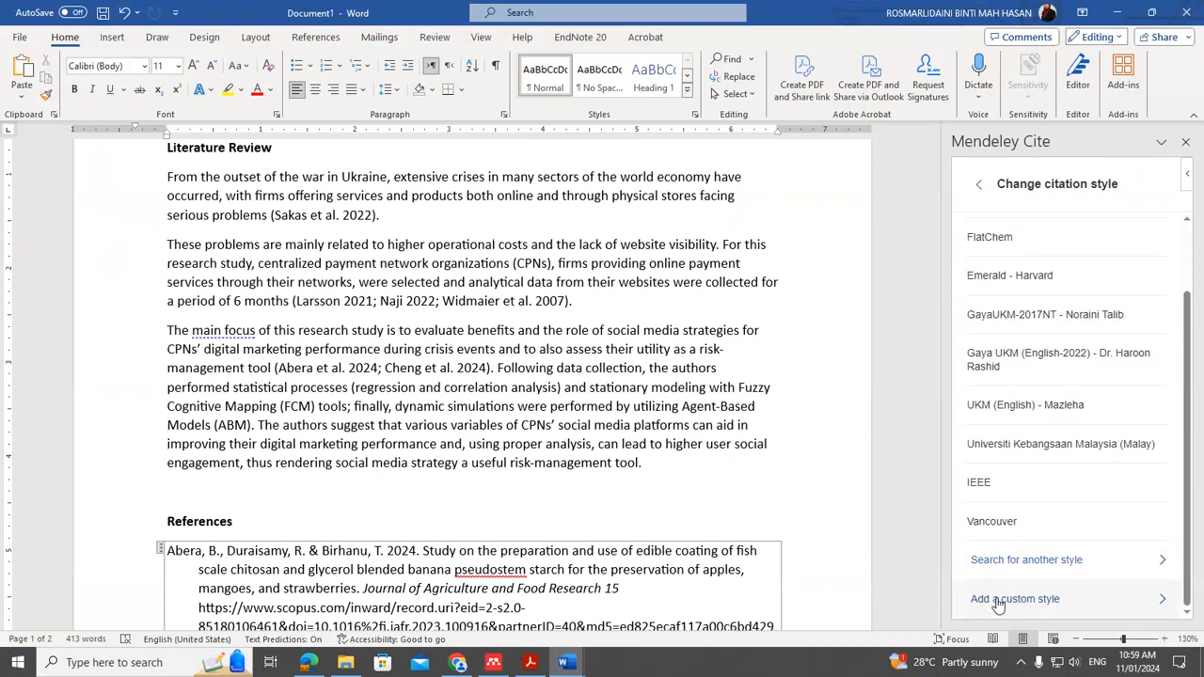
pyautogui.click(999, 602)
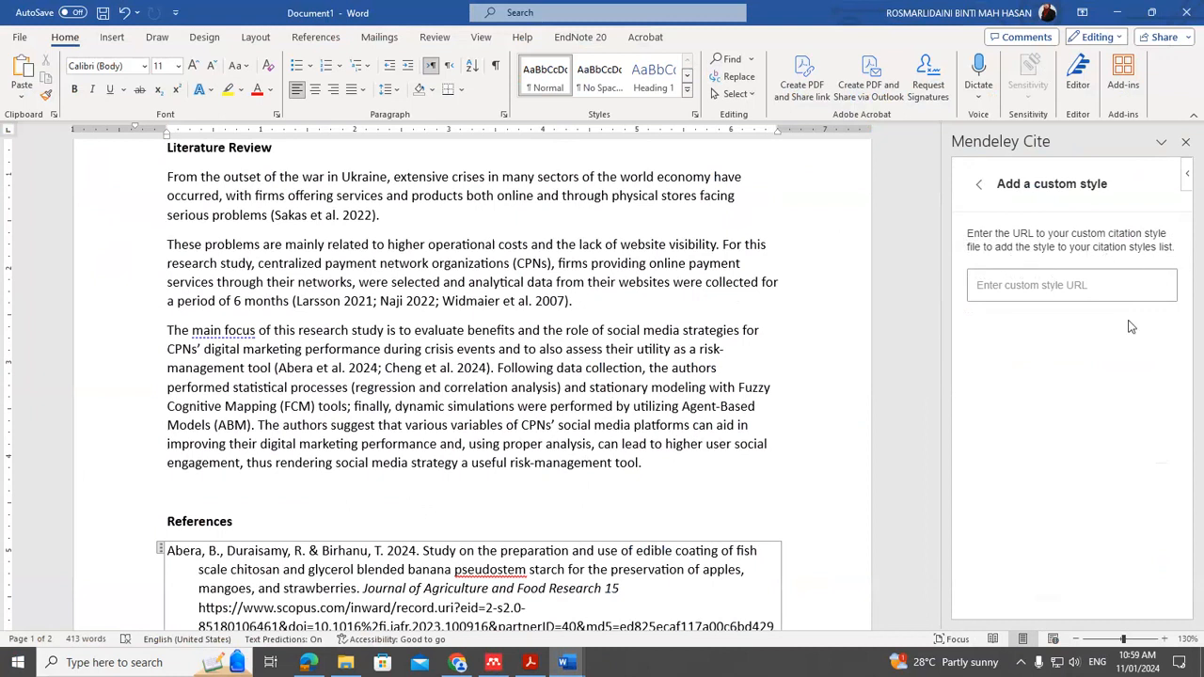
pyautogui.click(972, 285)
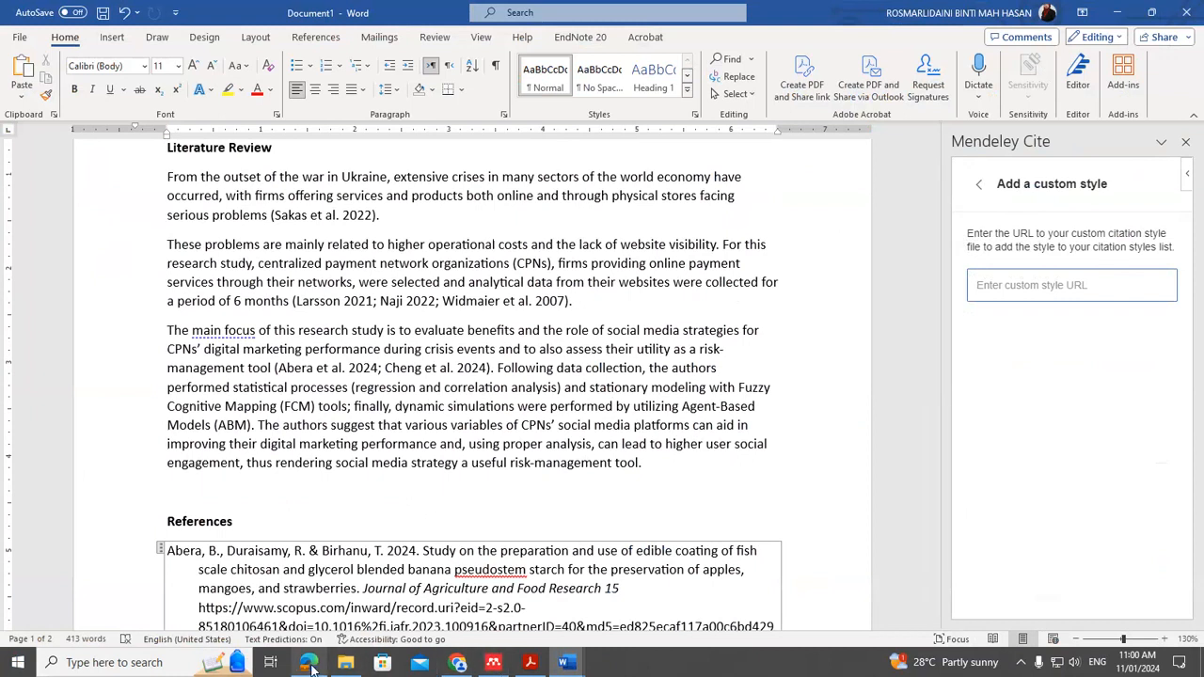
pyautogui.click(310, 664)
pyautogui.click(366, 49)
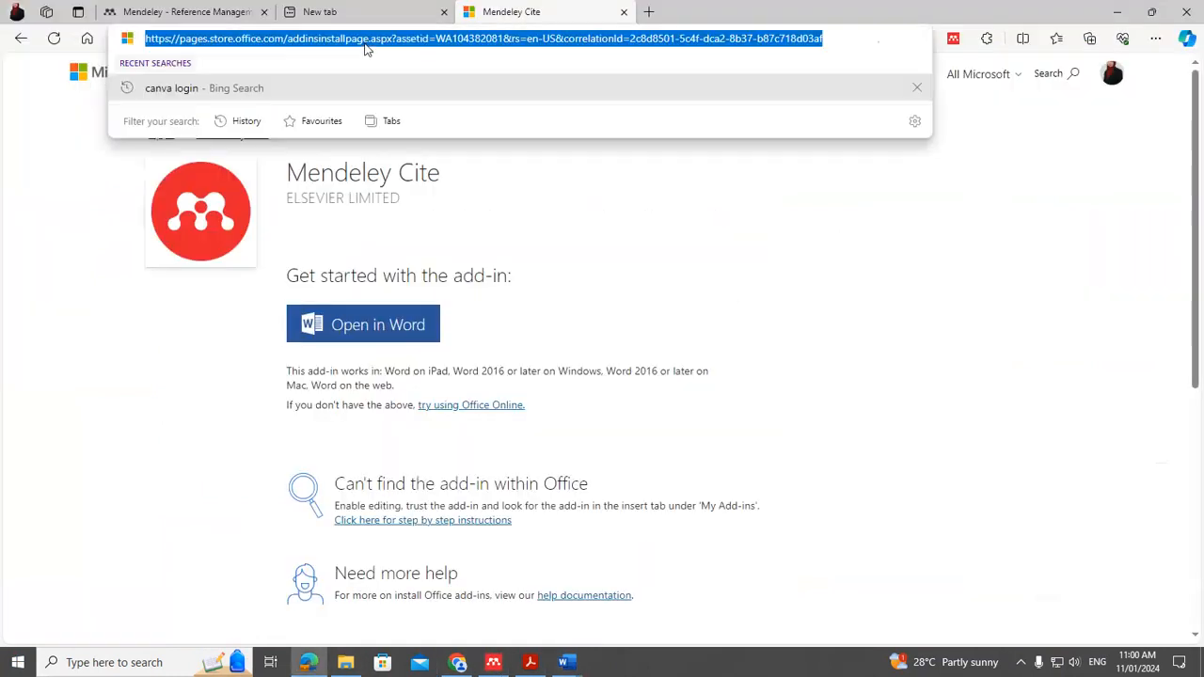
pyautogui.write('qq')
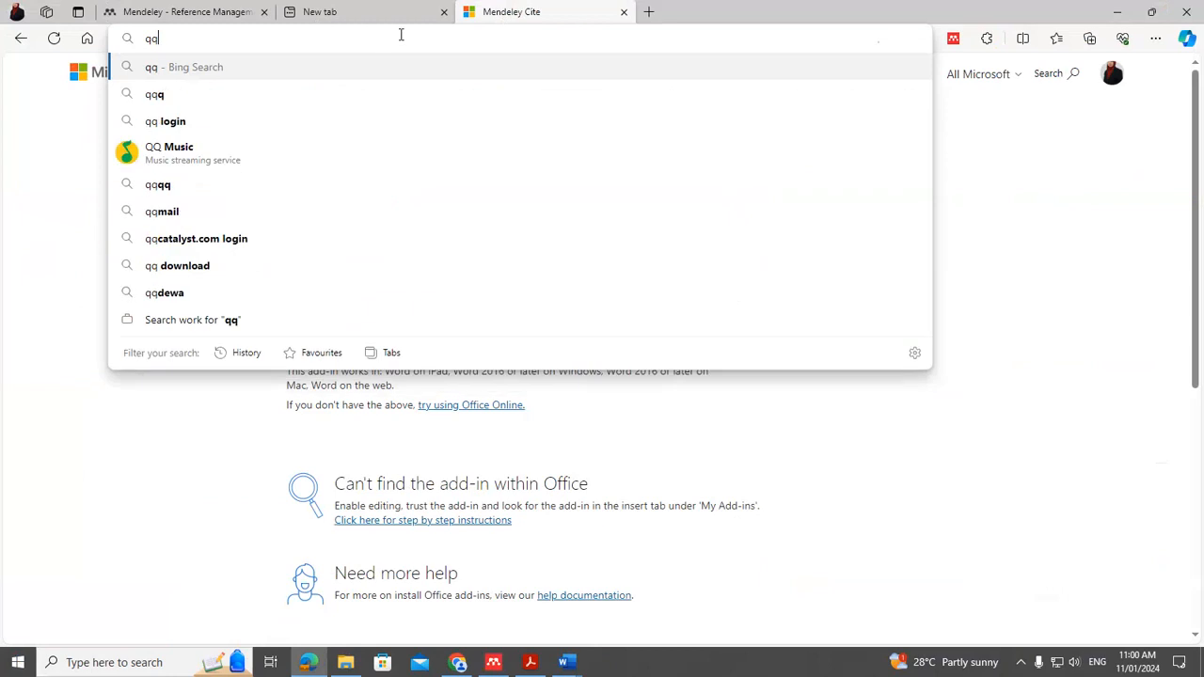
pyautogui.press('BackSpace')
pyautogui.press('BackSpace')
pyautogui.write('www.uk')
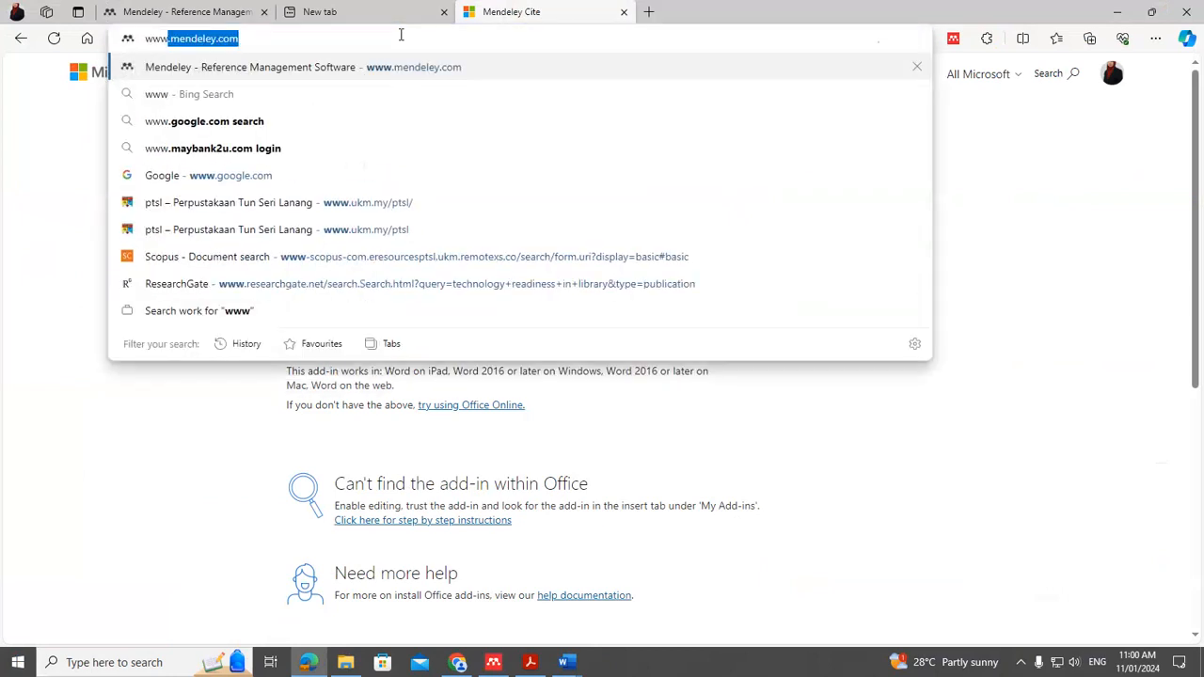
pyautogui.write('m.m')
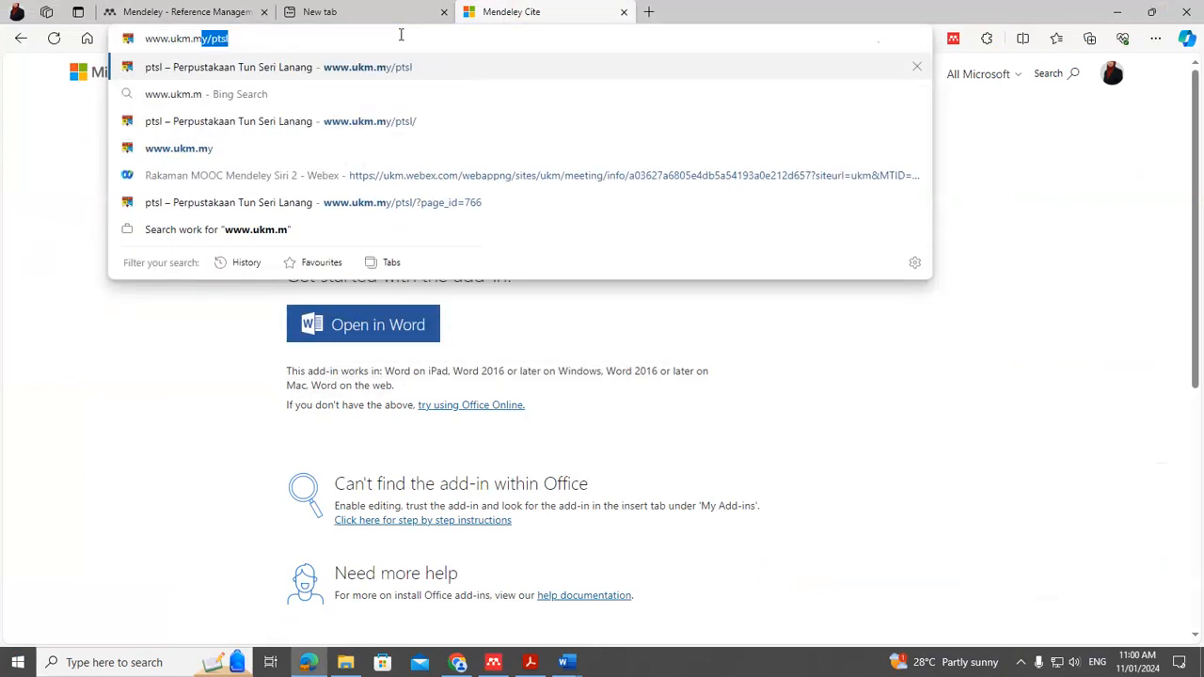
pyautogui.write('y/ptsl')
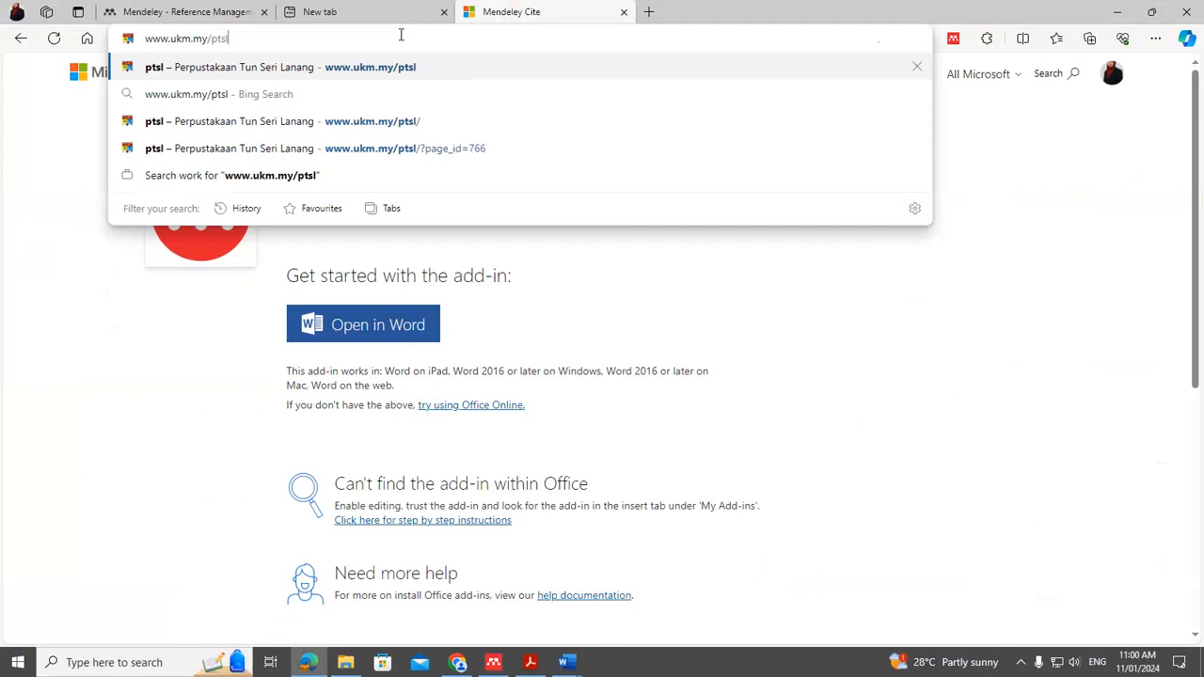
pyautogui.press('Return')
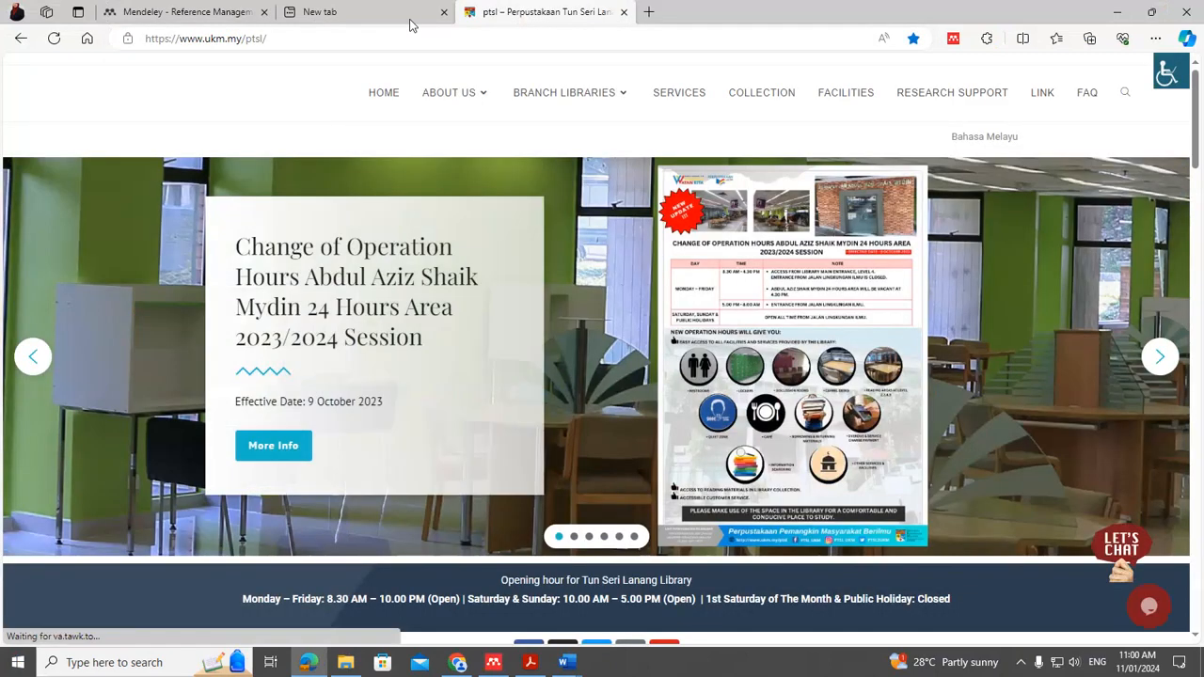
# - Open the library's User Education page from its Quick Link list and show the section on managing references with bibliography software
pyautogui.moveTo(1192, 136); pyautogui.dragTo(1195, 296)
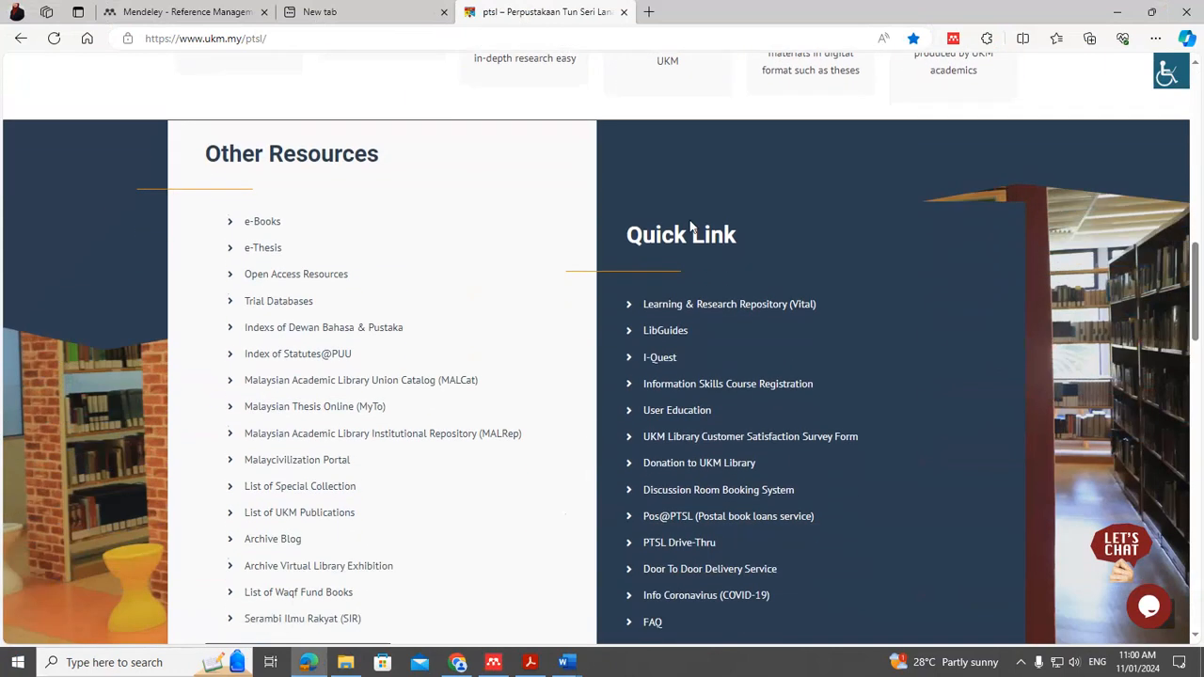
pyautogui.click(676, 413)
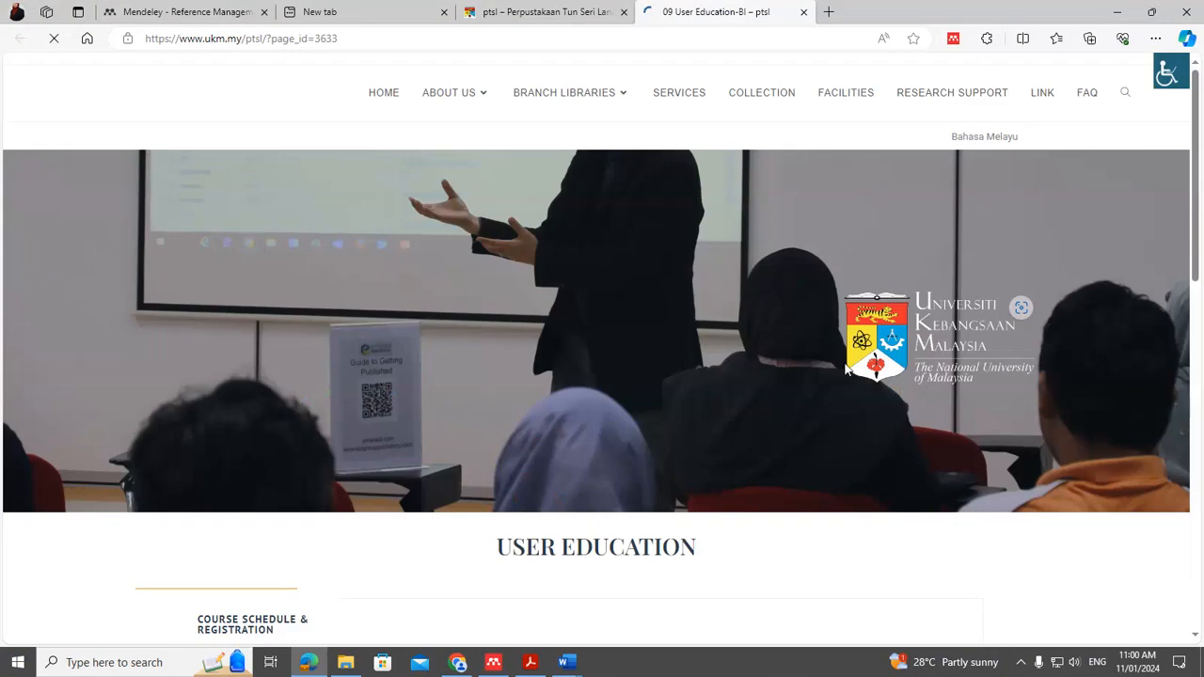
pyautogui.scroll(-2, 843, 373)
pyautogui.scroll(-4, 841, 371)
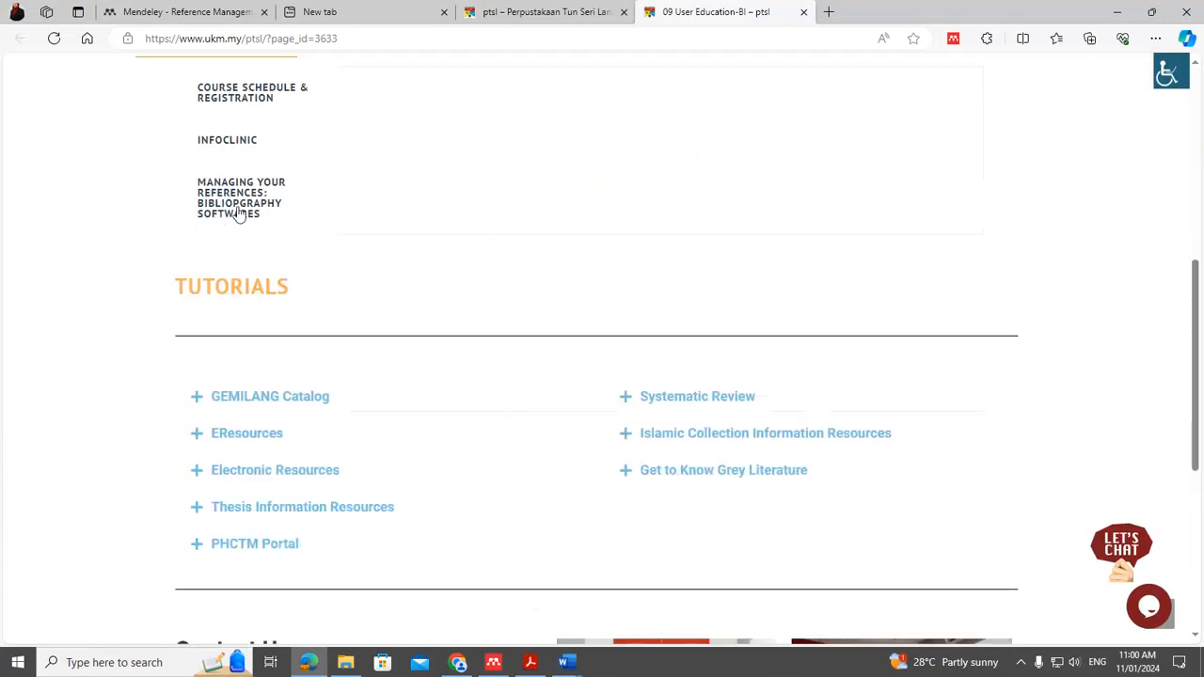
pyautogui.click(240, 211)
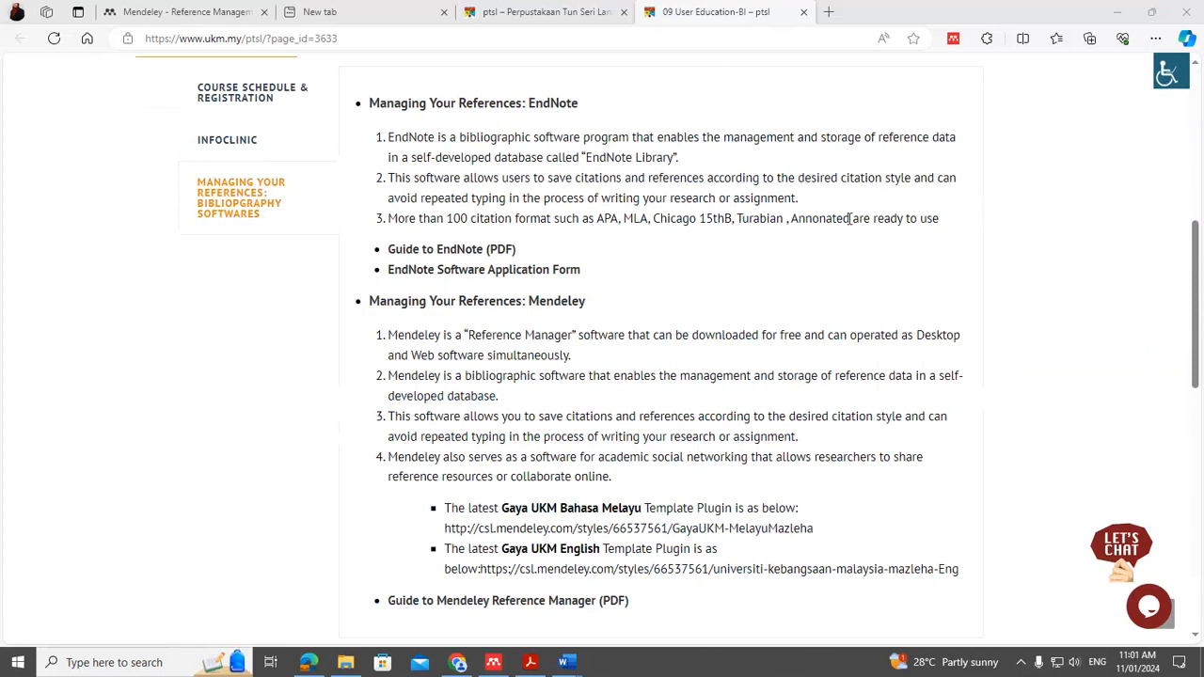
# - Copy the Gaya UKM English template plugin URL from the Managing Your References: Mendeley section
pyautogui.scroll(2, 785, 314)
pyautogui.scroll(-4, 809, 301)
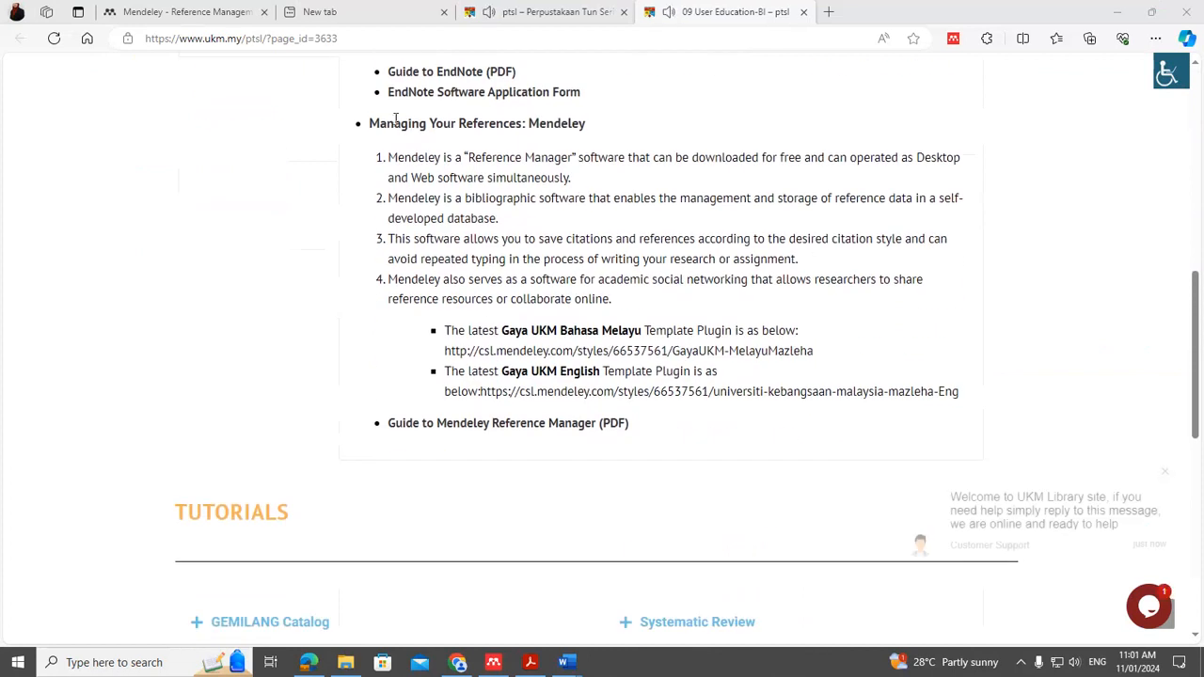
pyautogui.moveTo(370, 127); pyautogui.dragTo(605, 123)
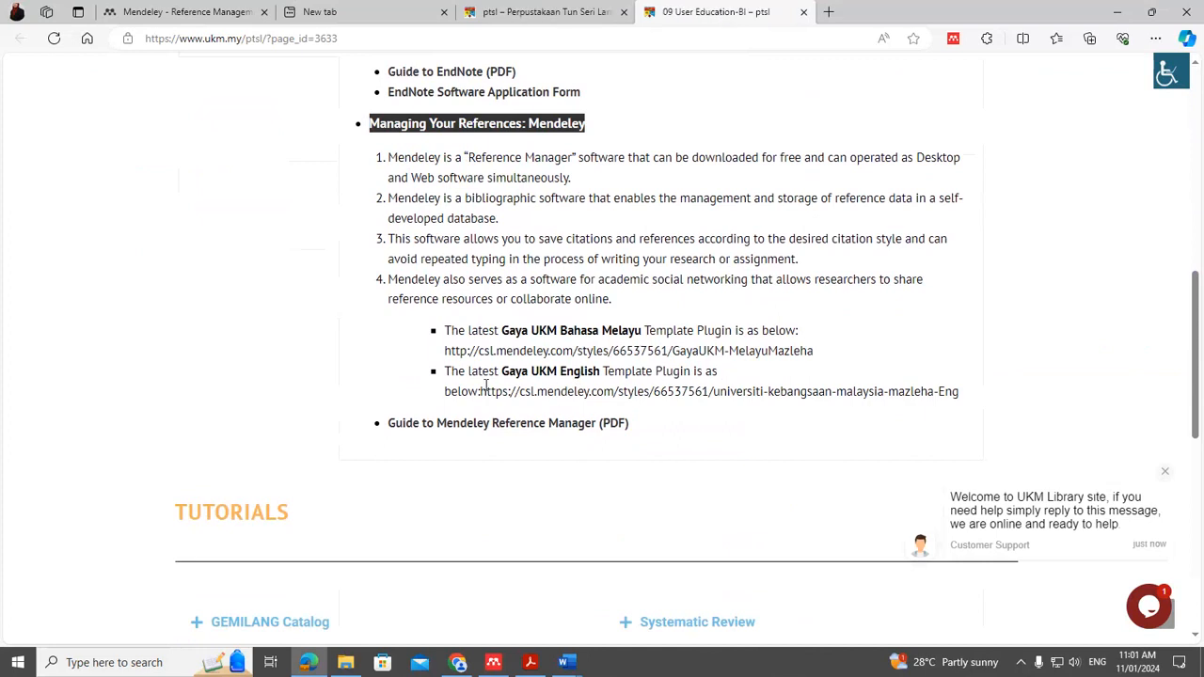
pyautogui.moveTo(481, 391); pyautogui.dragTo(974, 395)
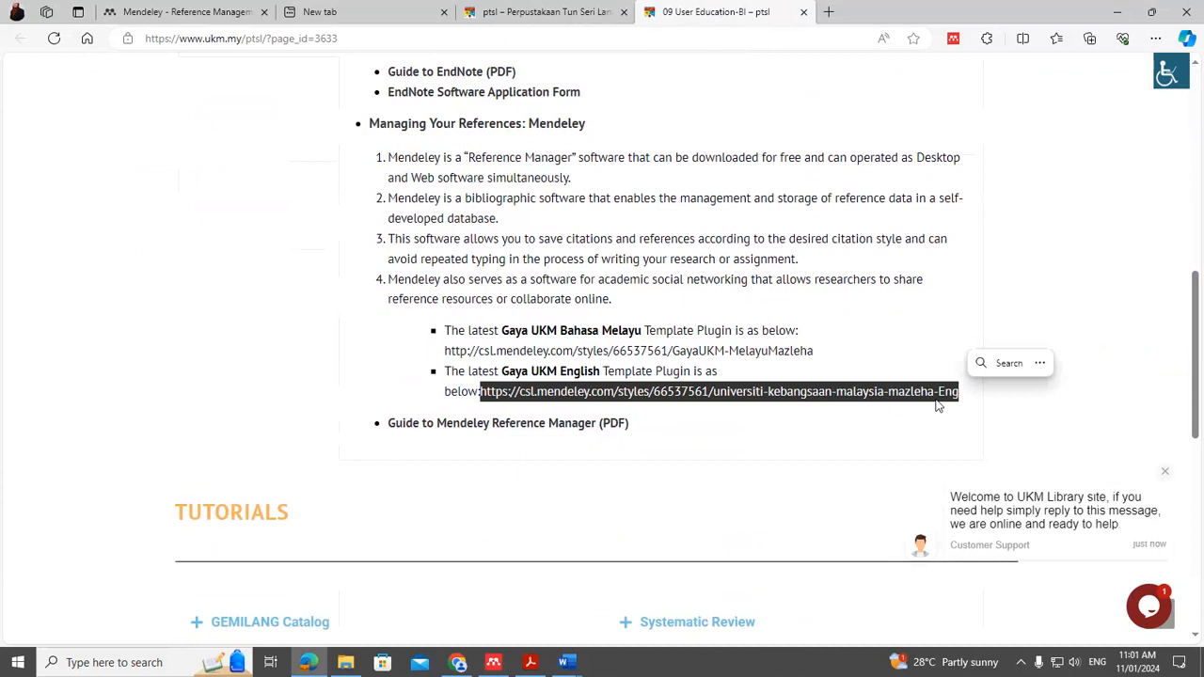
pyautogui.rightClick(927, 395)
pyautogui.click(910, 407)
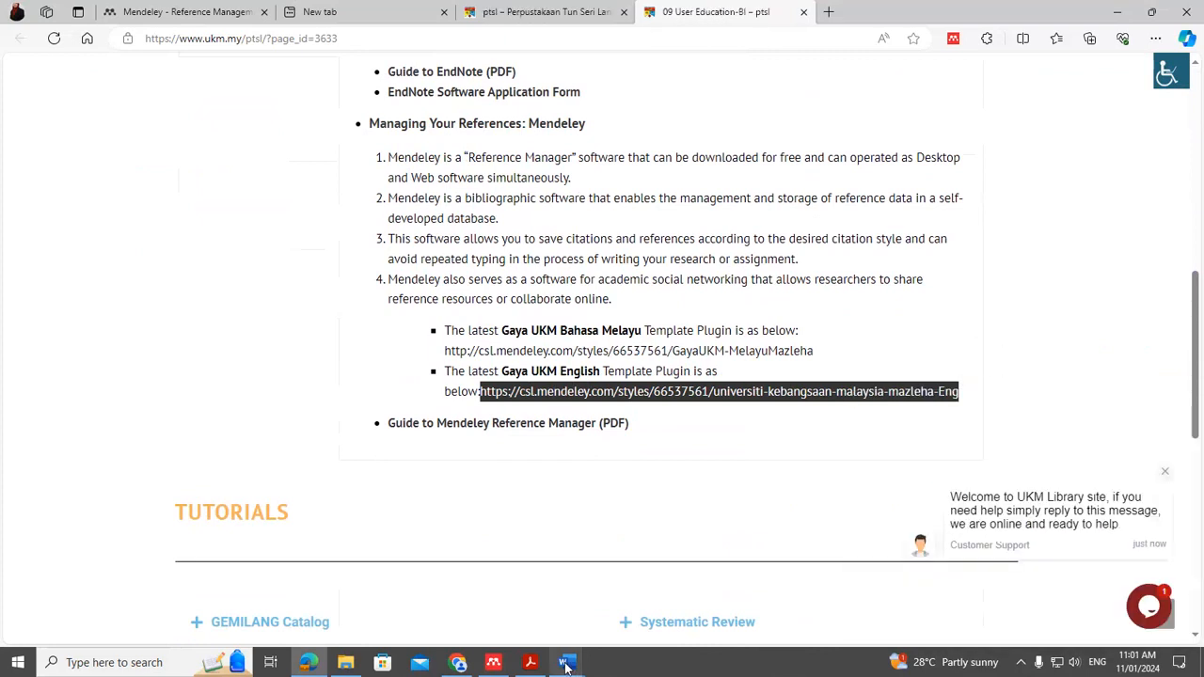
# - Switch to Document1 in Word, paste the Gaya UKM English URL as the custom style and update the citation style
pyautogui.moveTo(566, 666)
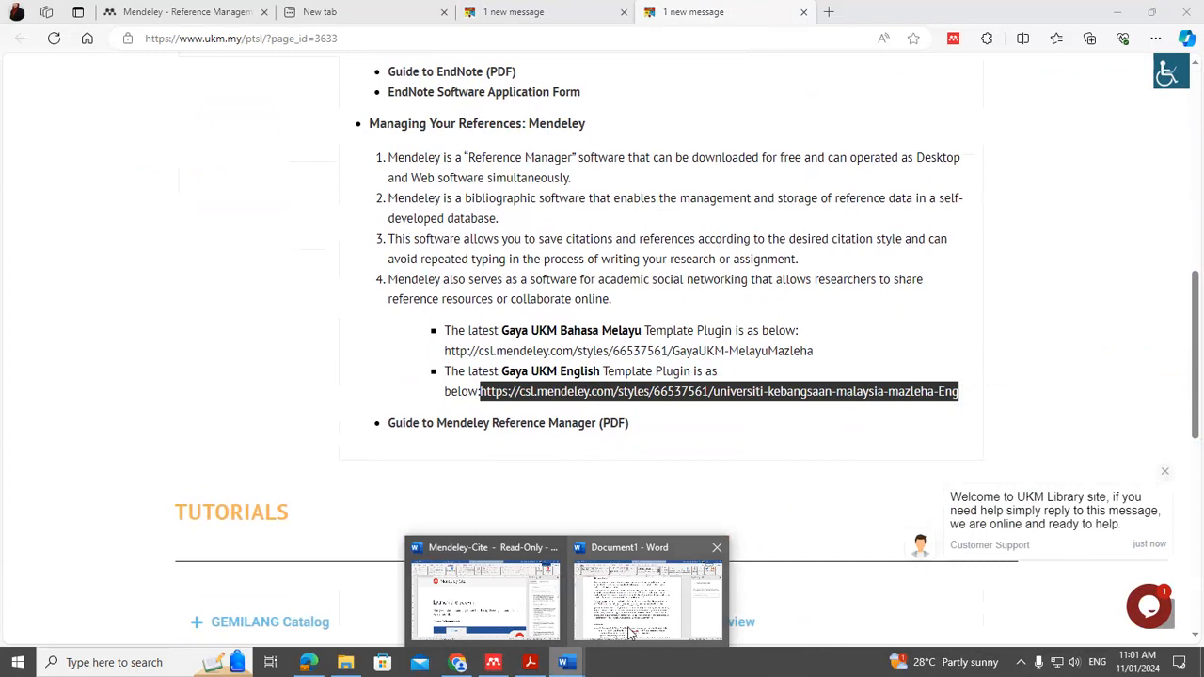
pyautogui.click(630, 633)
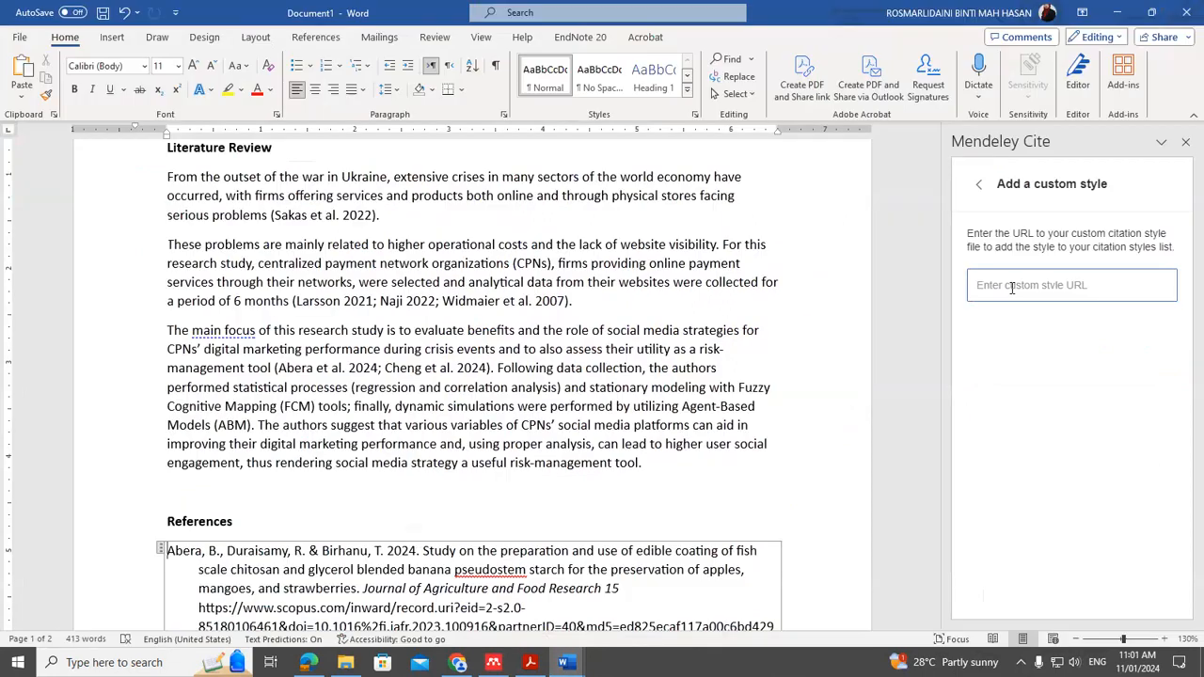
pyautogui.rightClick(1012, 288)
pyautogui.click(1067, 412)
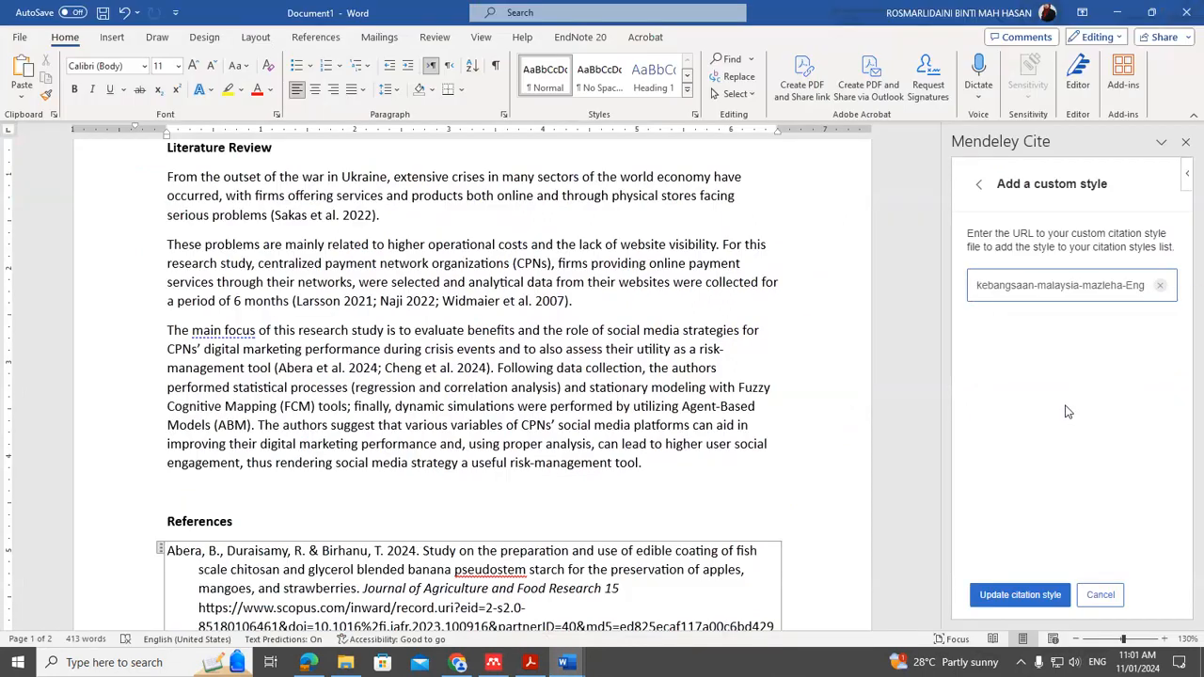
pyautogui.click(1016, 602)
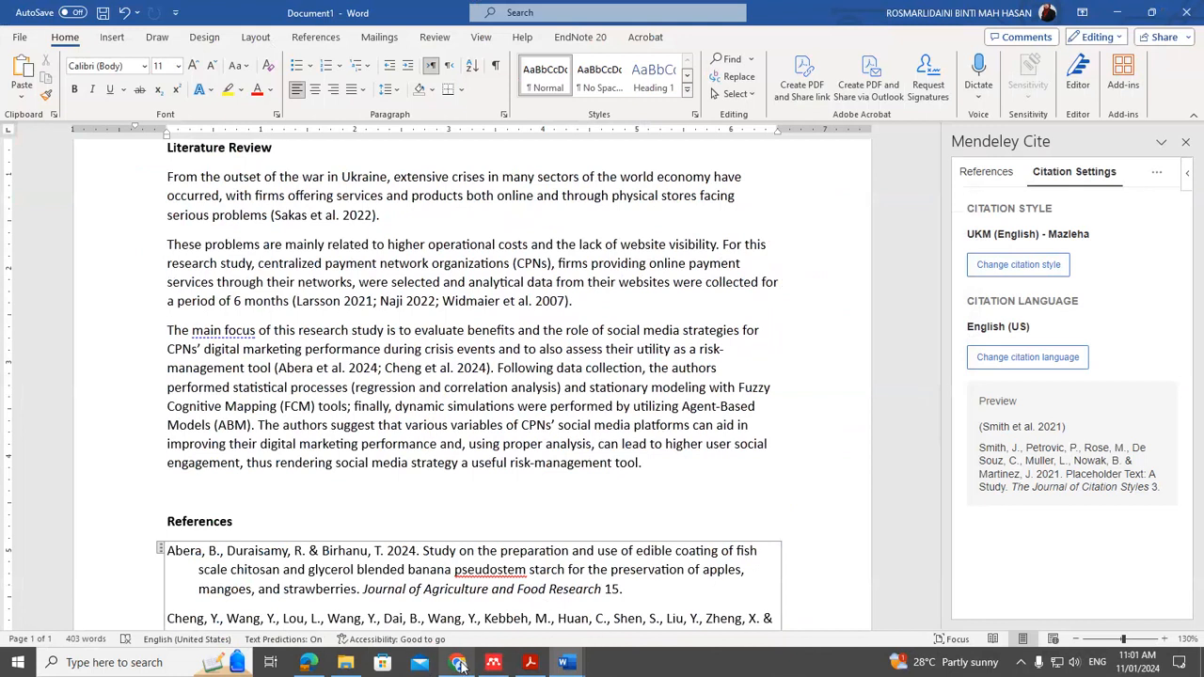
# - Return to the library page in Edge and copy the Gaya UKM Bahasa Melayu template plugin URL
pyautogui.click(459, 663)
pyautogui.click(309, 662)
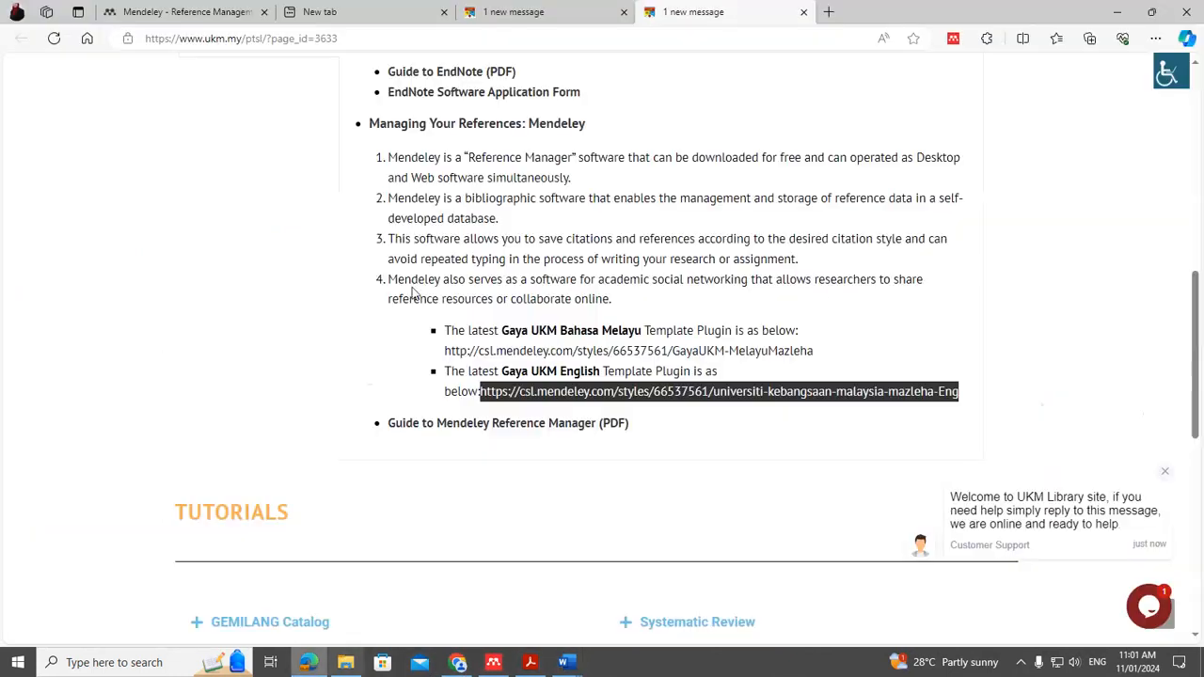
pyautogui.moveTo(445, 350); pyautogui.dragTo(812, 351)
pyautogui.rightClick(804, 353)
pyautogui.click(844, 363)
# - Back in Document1 in Word, add a custom style from the copied Gaya UKM Bahasa Melayu URL and update the citation style
pyautogui.moveTo(565, 662)
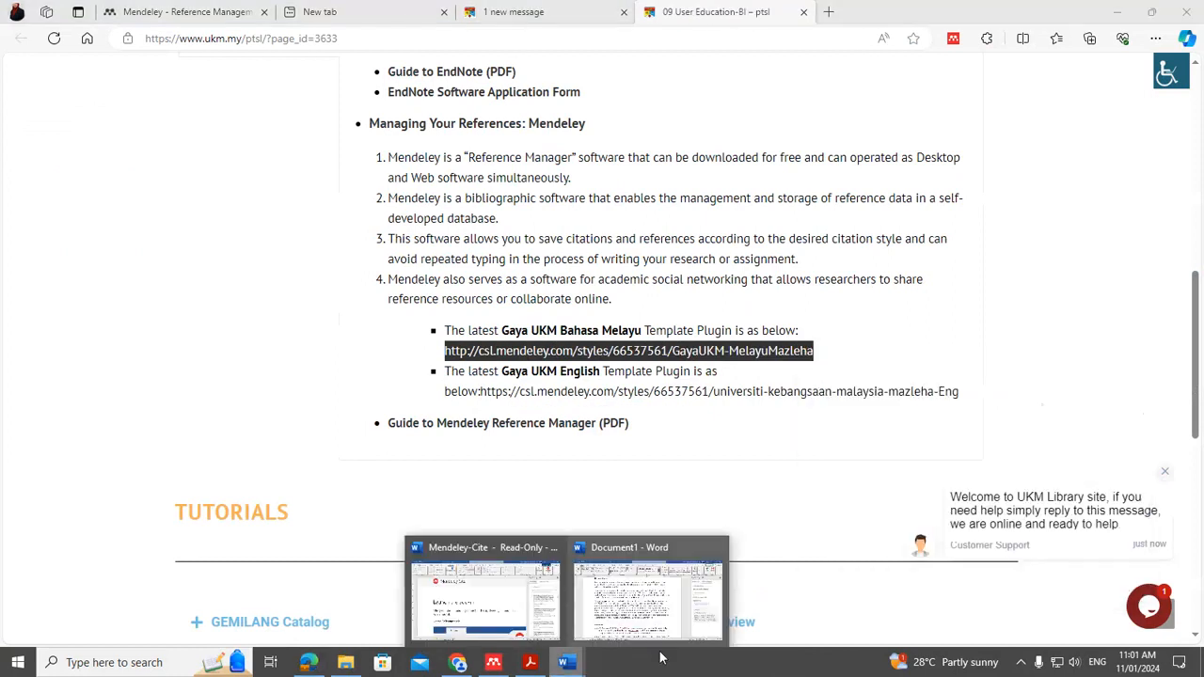
pyautogui.click(649, 592)
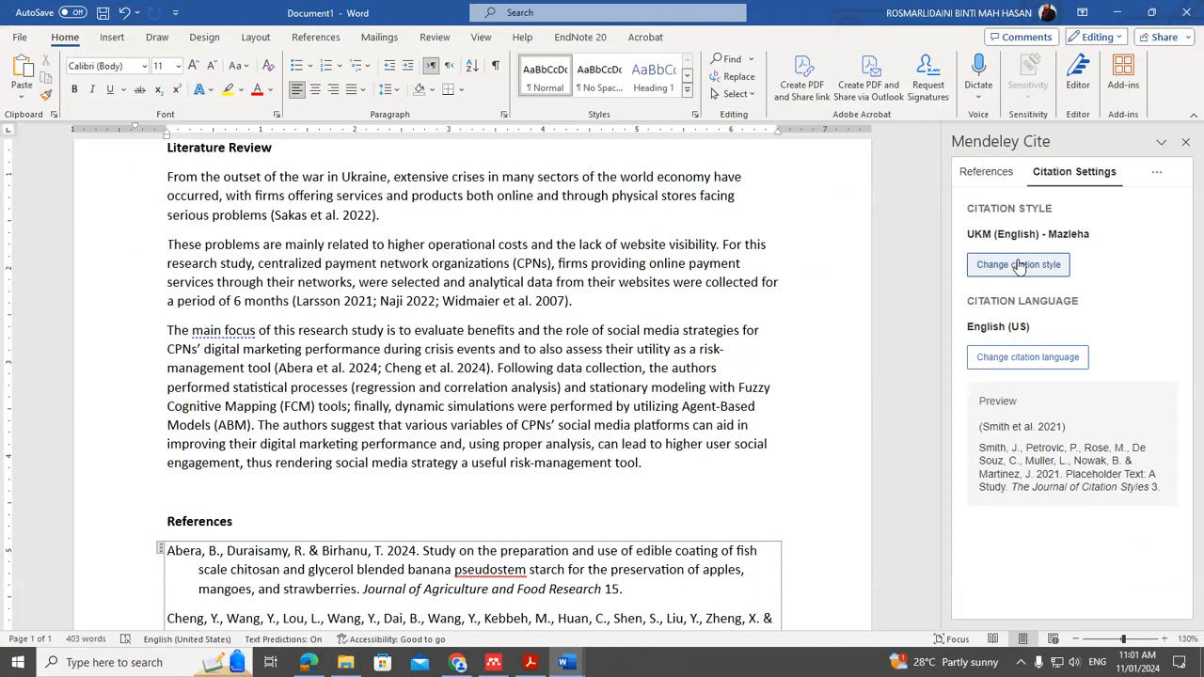
pyautogui.click(1019, 265)
pyautogui.scroll(-2, 1178, 533)
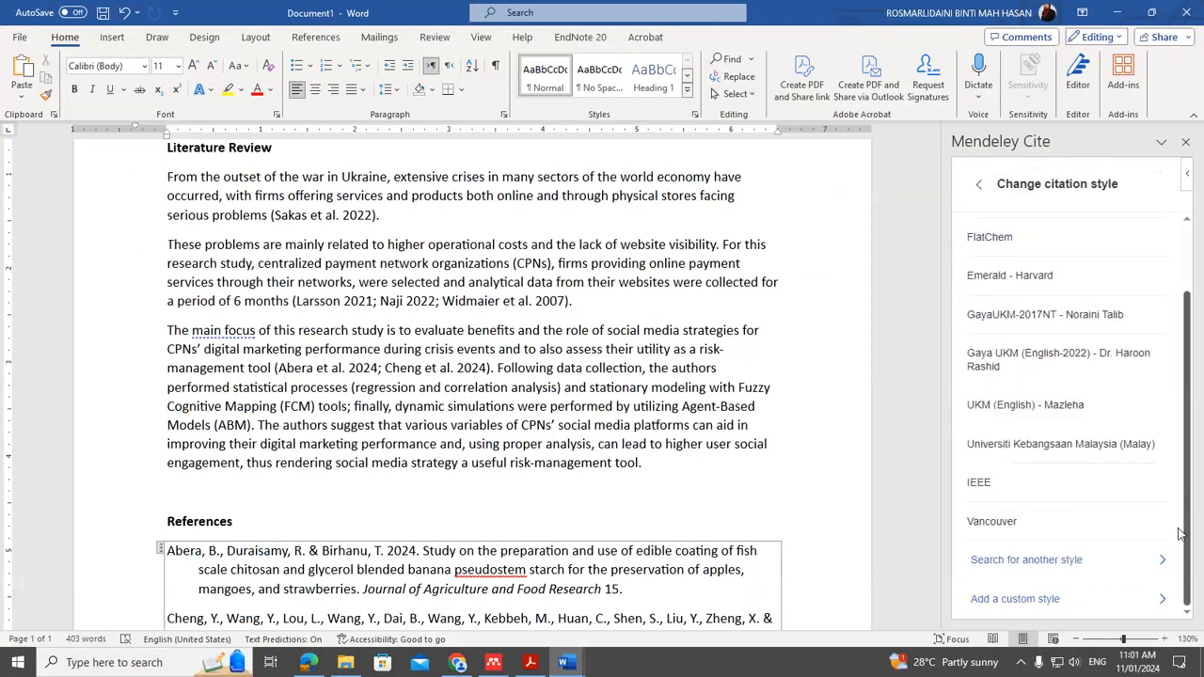
pyautogui.click(1015, 598)
pyautogui.click(997, 286)
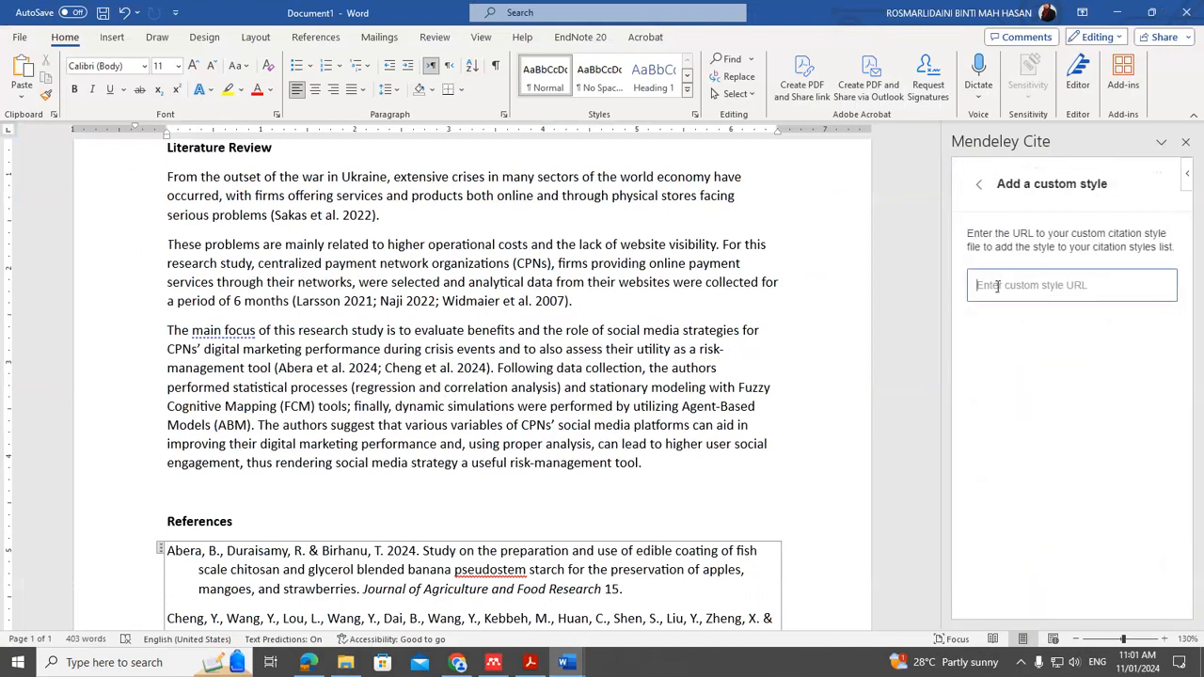
pyautogui.rightClick(997, 286)
pyautogui.click(1053, 402)
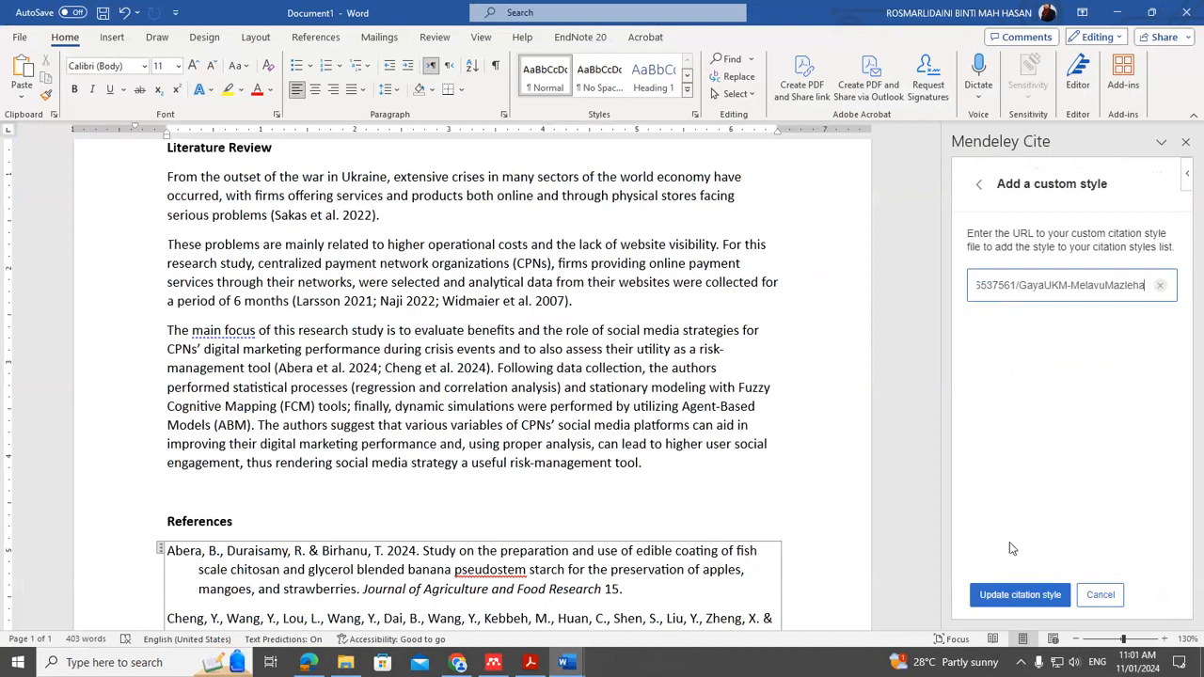
pyautogui.click(1006, 594)
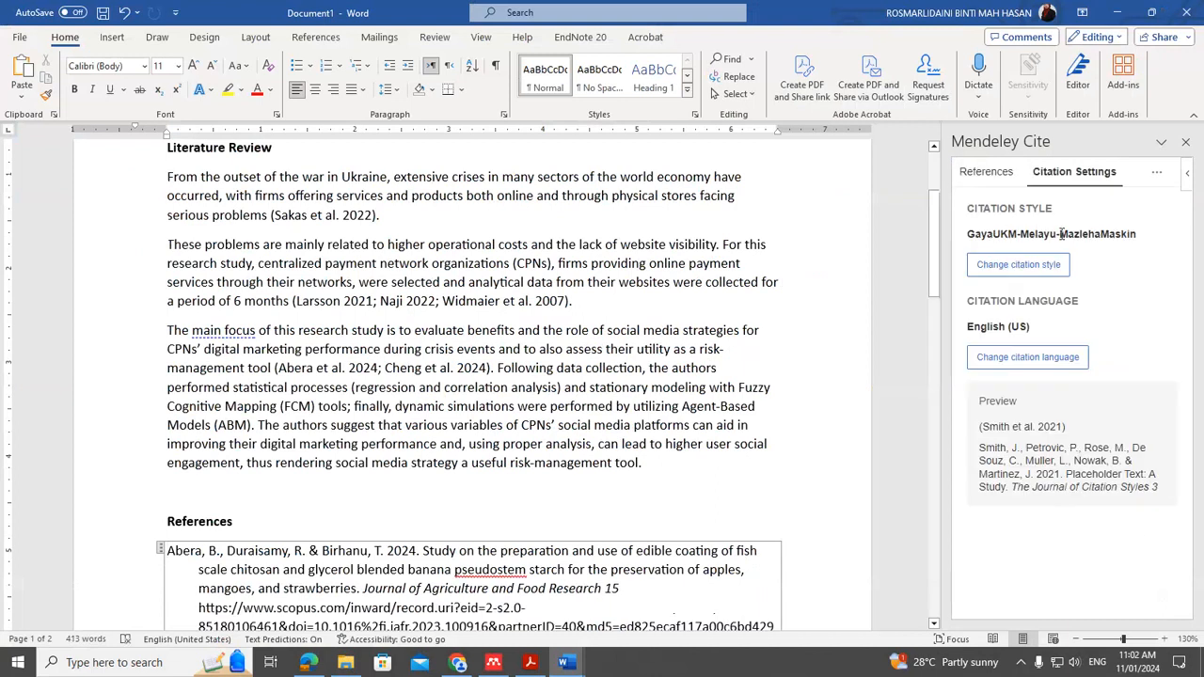
# - Check the available citation styles and the reformatted References list, and return to the citation settings
pyautogui.click(1034, 267)
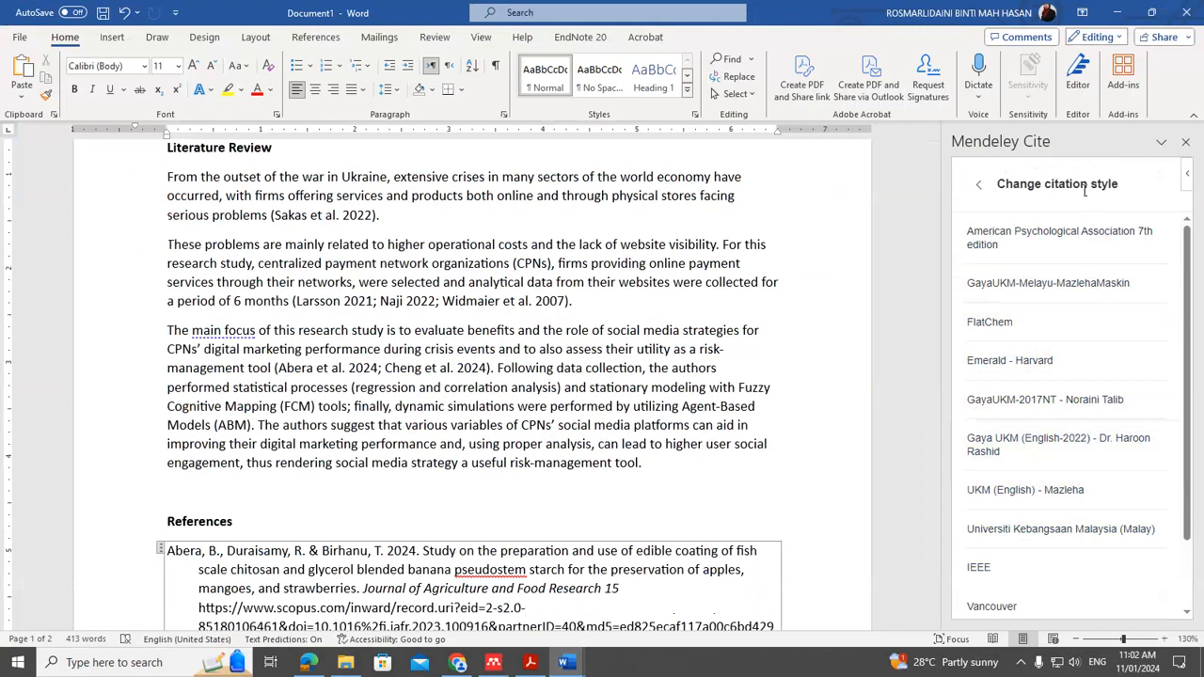
pyautogui.scroll(-3, 590, 461)
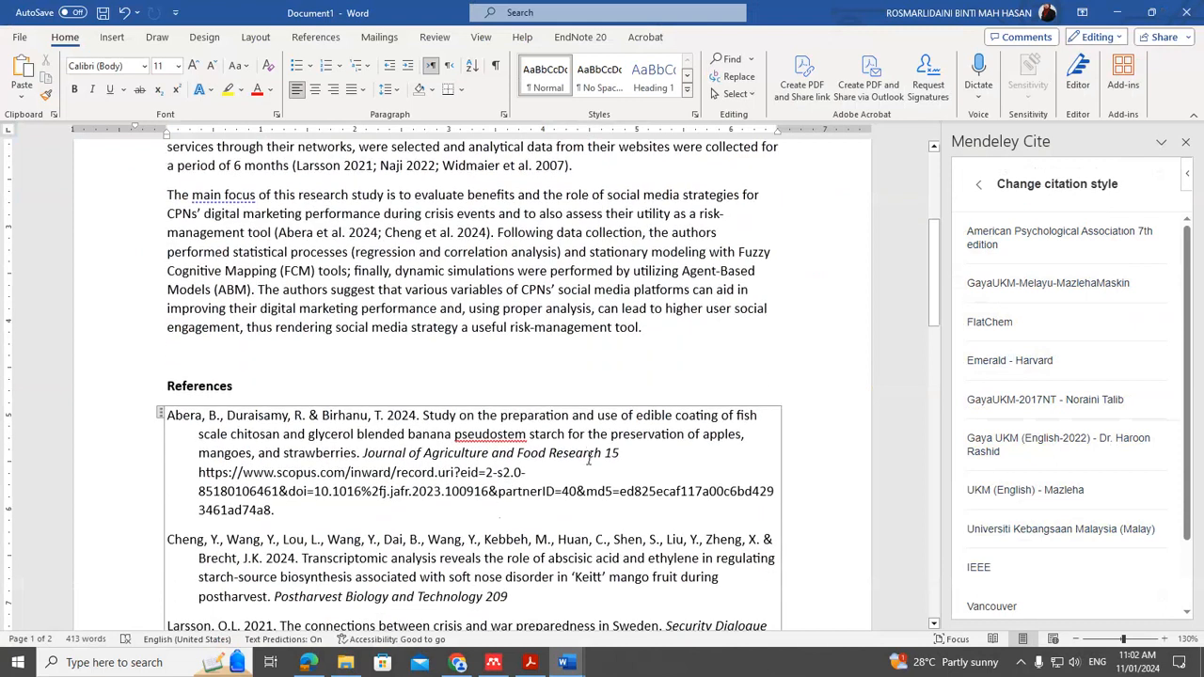
pyautogui.scroll(-2, 442, 517)
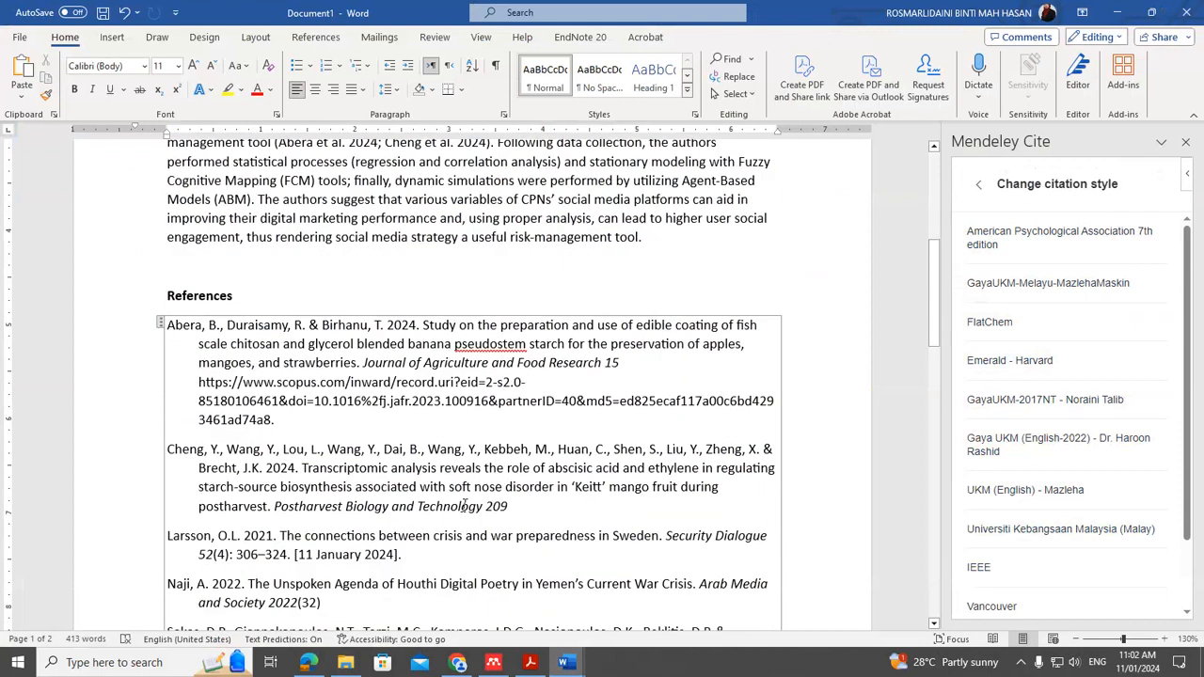
pyautogui.scroll(-3, 465, 506)
pyautogui.scroll(3, 465, 506)
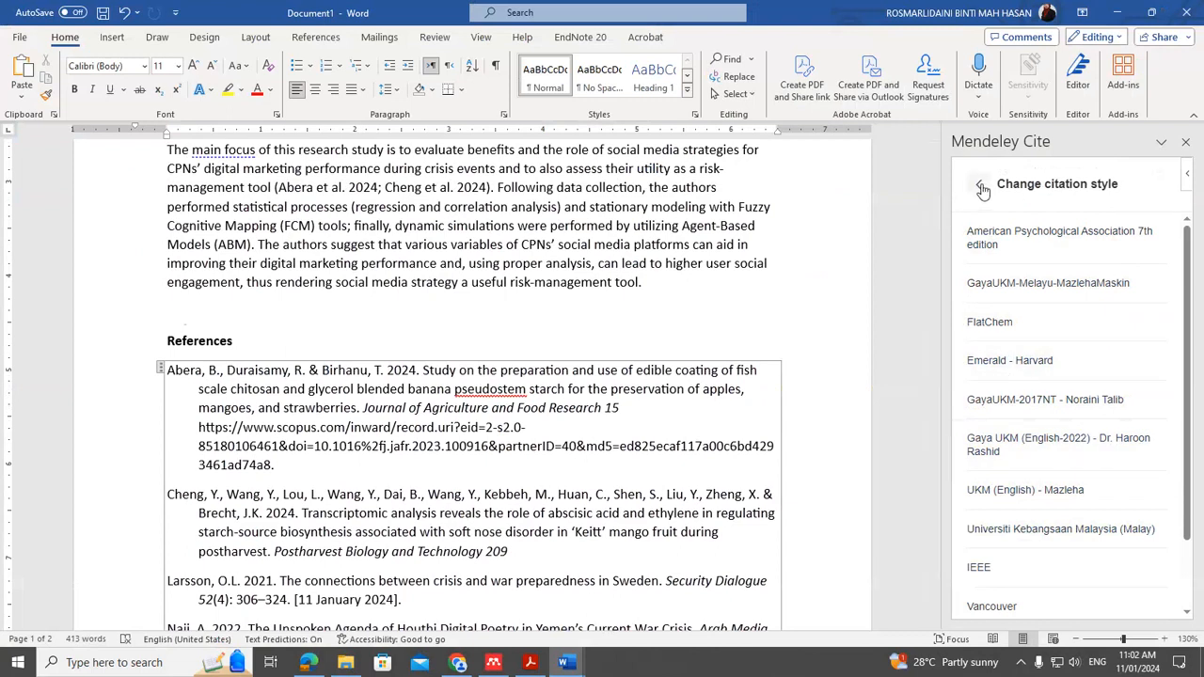
pyautogui.click(979, 184)
# - Switch to the PDF slides in Acrobat and review pages 24 to 27 on changing the citation style to Gaya UKM
pyautogui.click(531, 662)
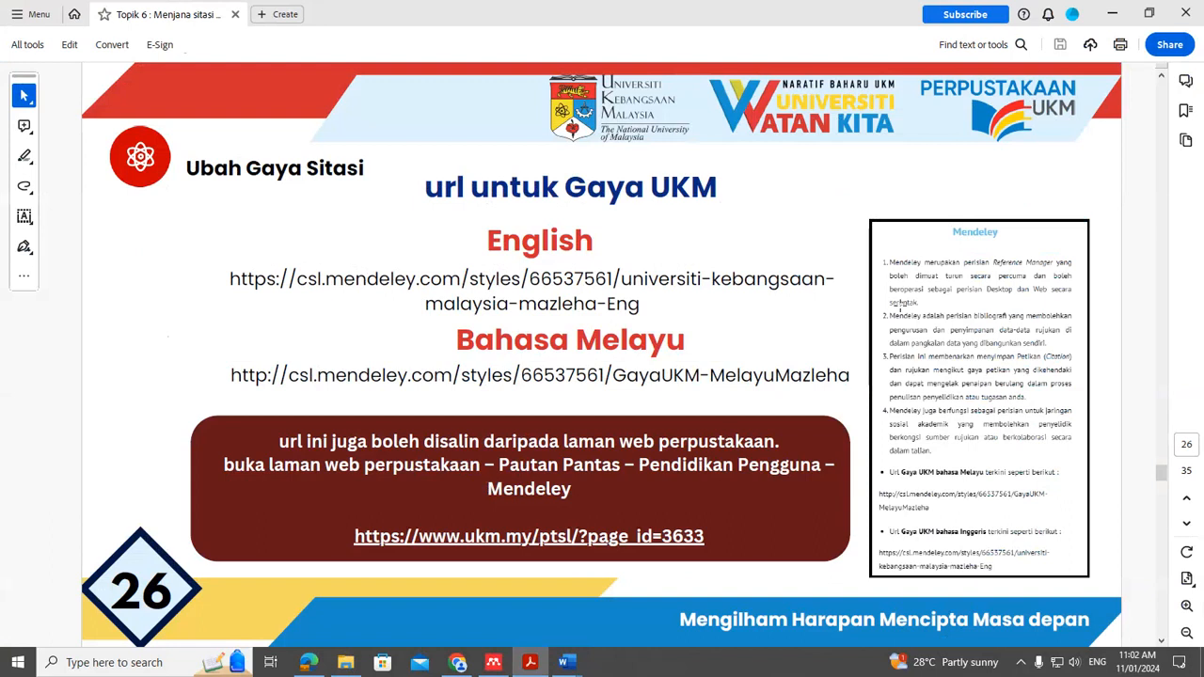
pyautogui.scroll(2, 164, 295)
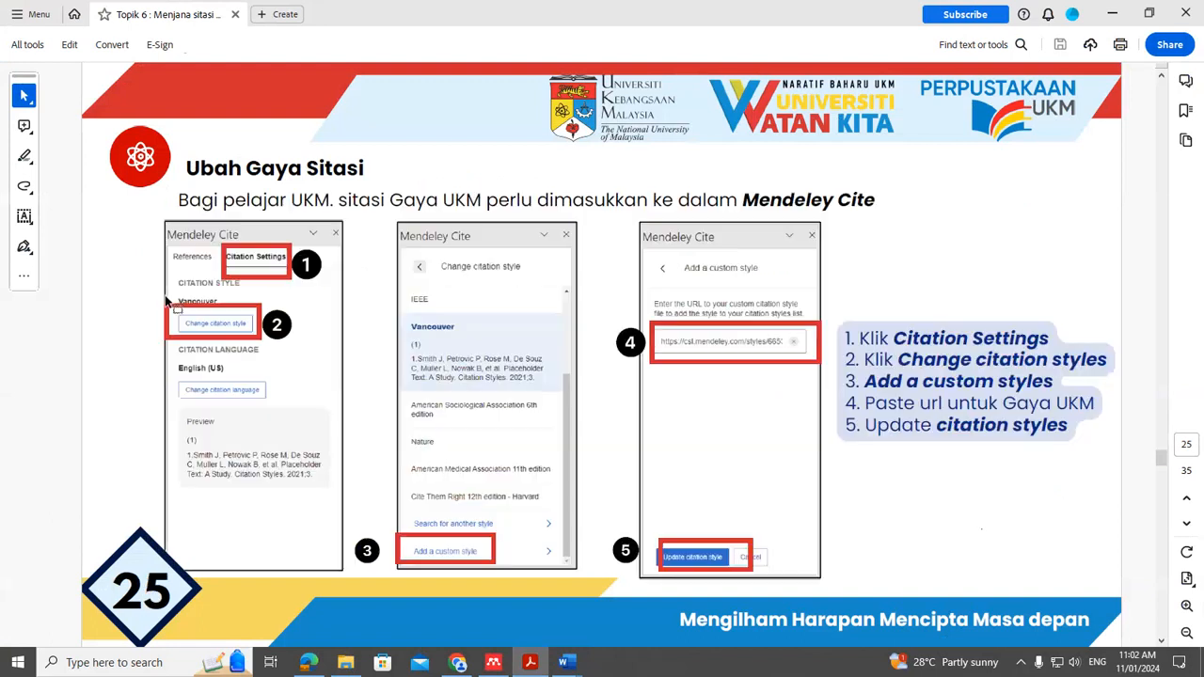
pyautogui.scroll(2, 289, 221)
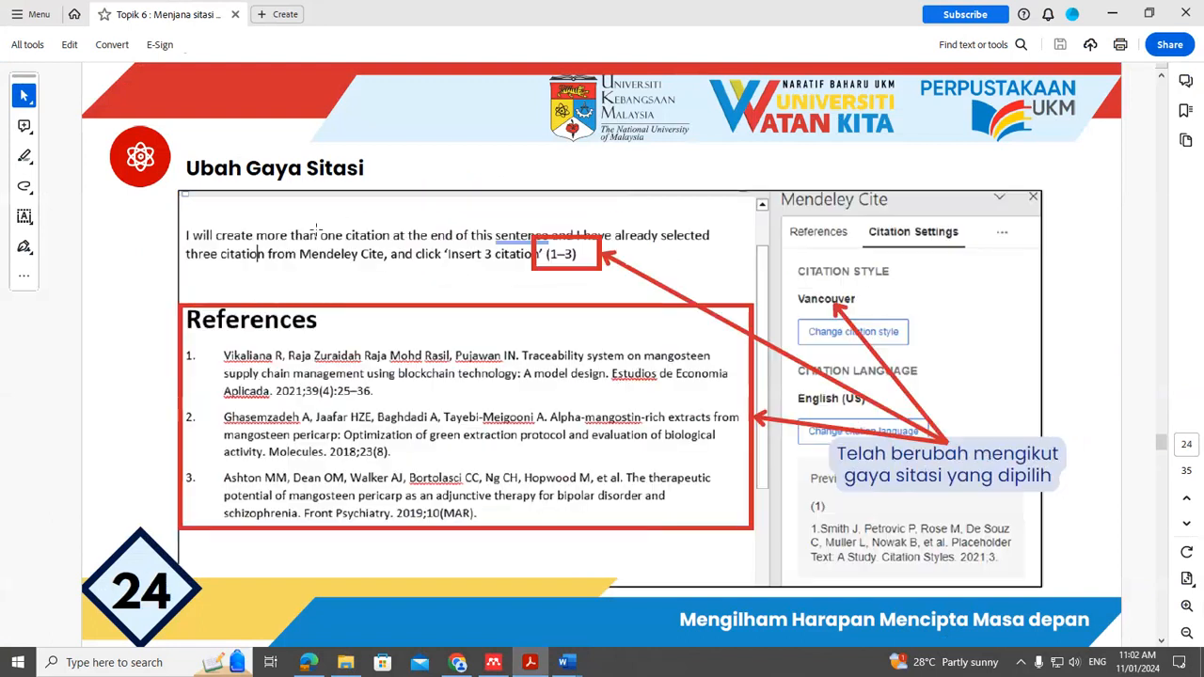
pyautogui.scroll(-2, 134, 310)
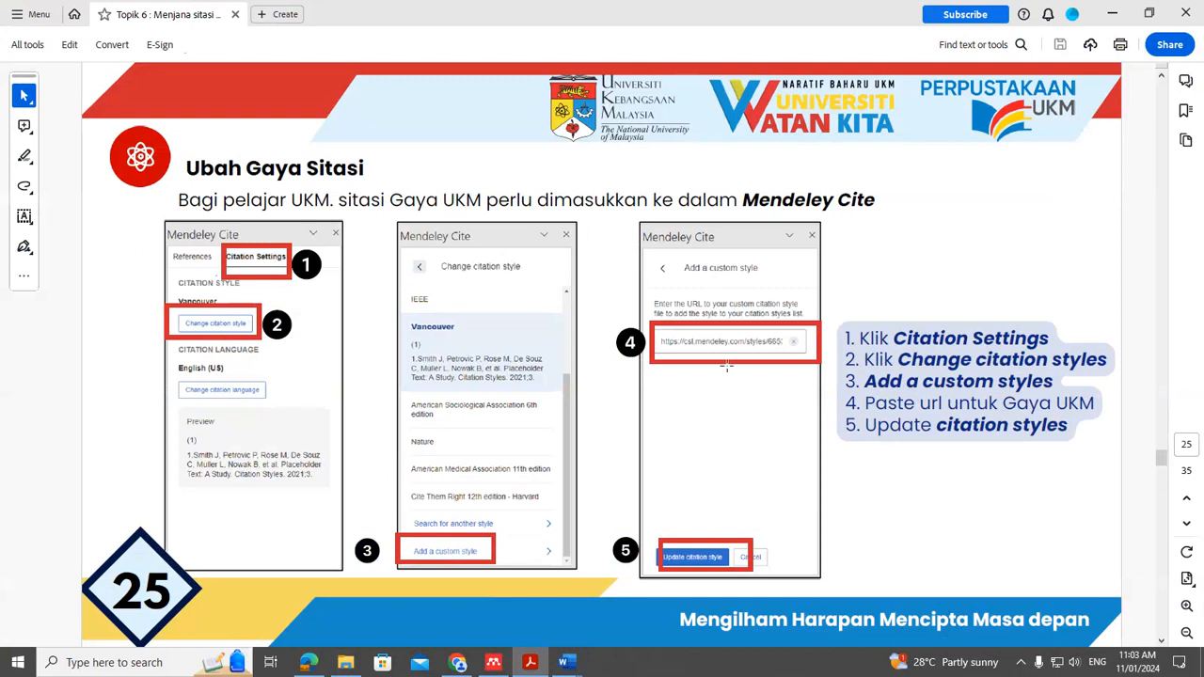
pyautogui.scroll(-1, 748, 374)
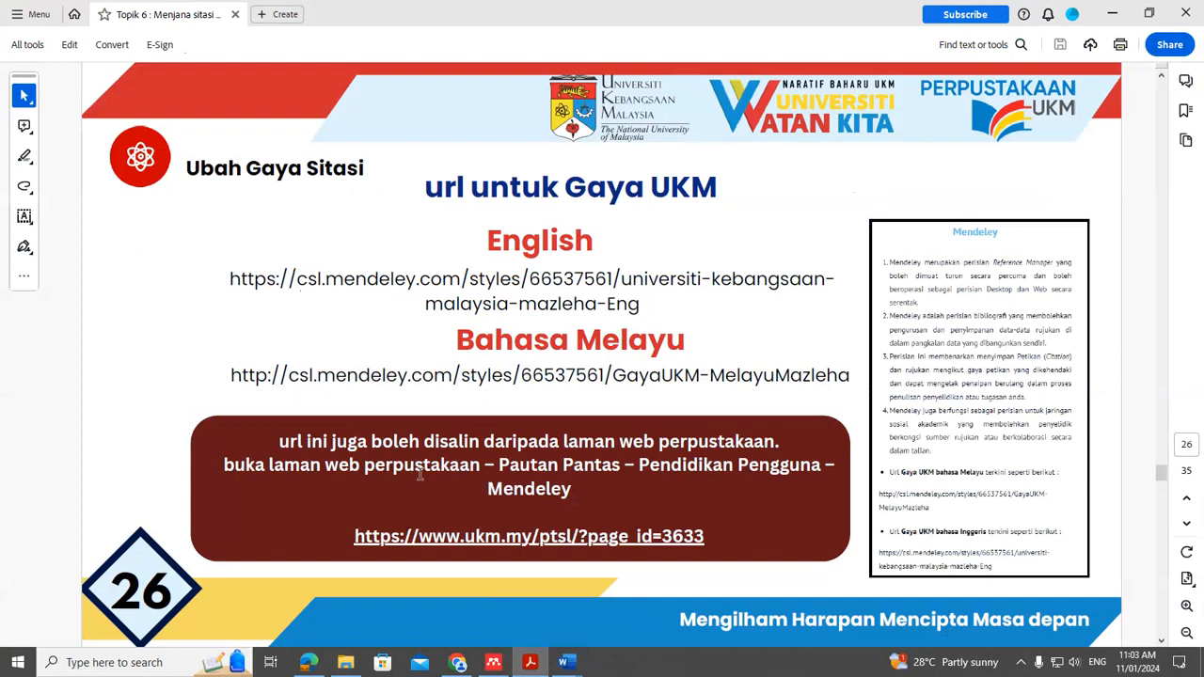
pyautogui.scroll(-1, 624, 503)
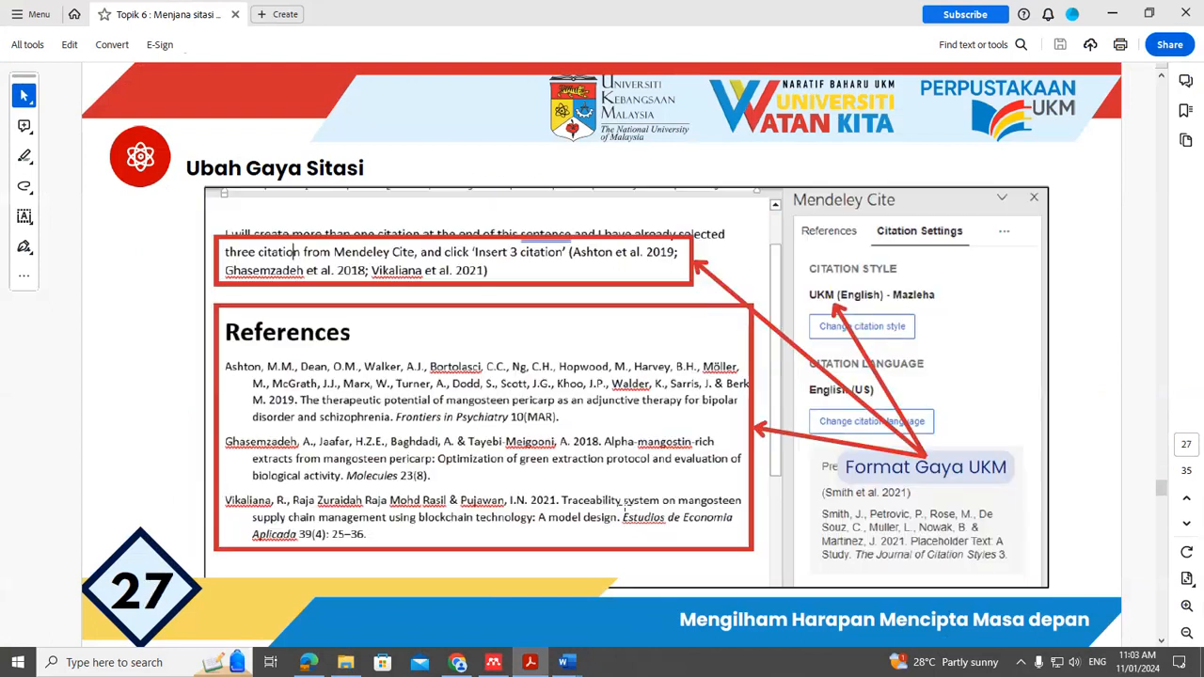
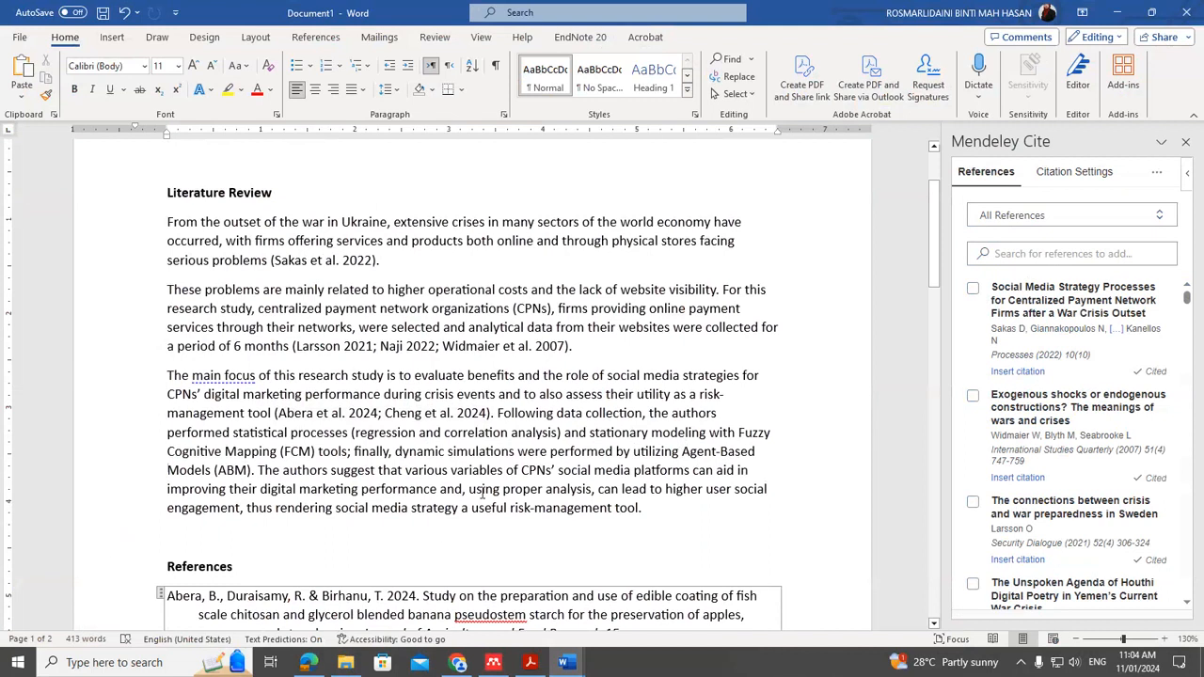
# - Review the in-text citations and the first entries of the References list in Document1
pyautogui.scroll(-2, 482, 496)
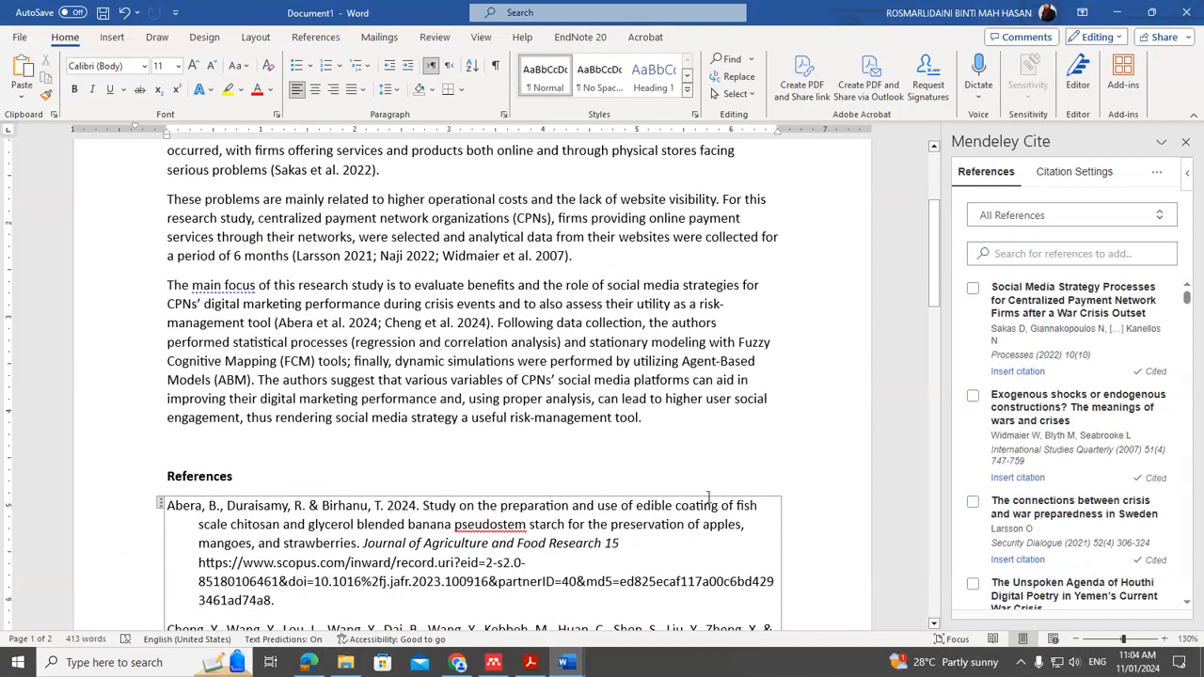
pyautogui.scroll(-4, 759, 496)
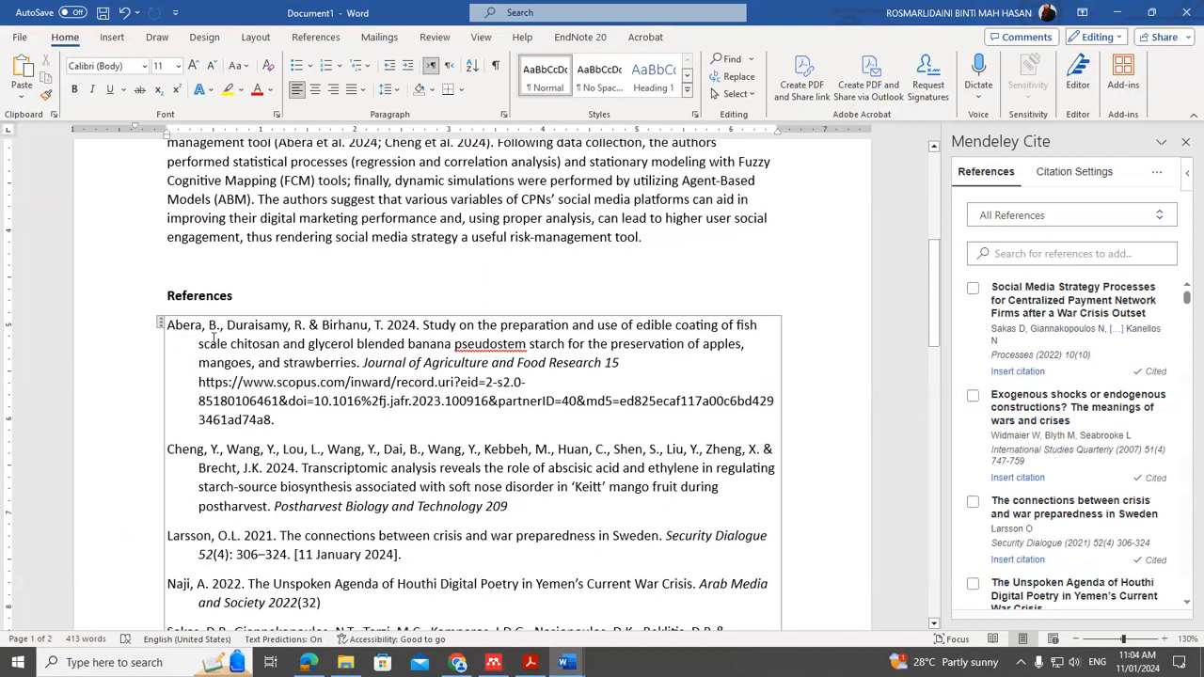
pyautogui.scroll(2, 392, 422)
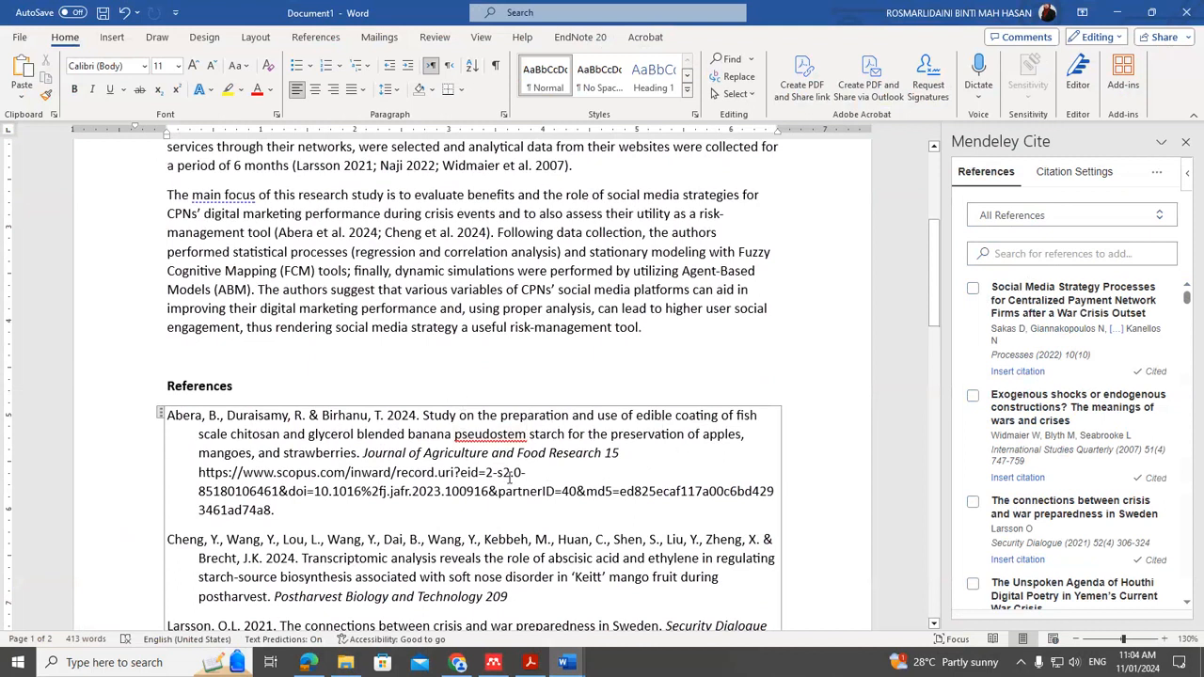
pyautogui.scroll(2, 483, 475)
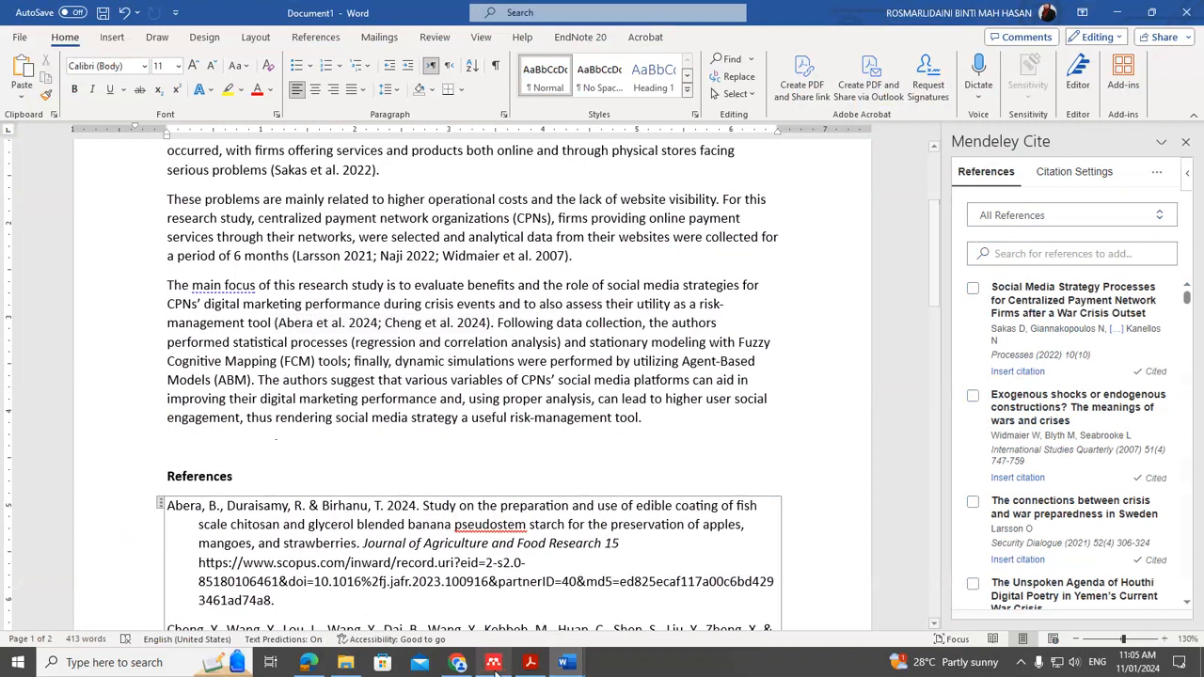
# - Switch to Mendeley Reference Manager, close the open reference's details, and return to Document1 in Word
pyautogui.click(491, 664)
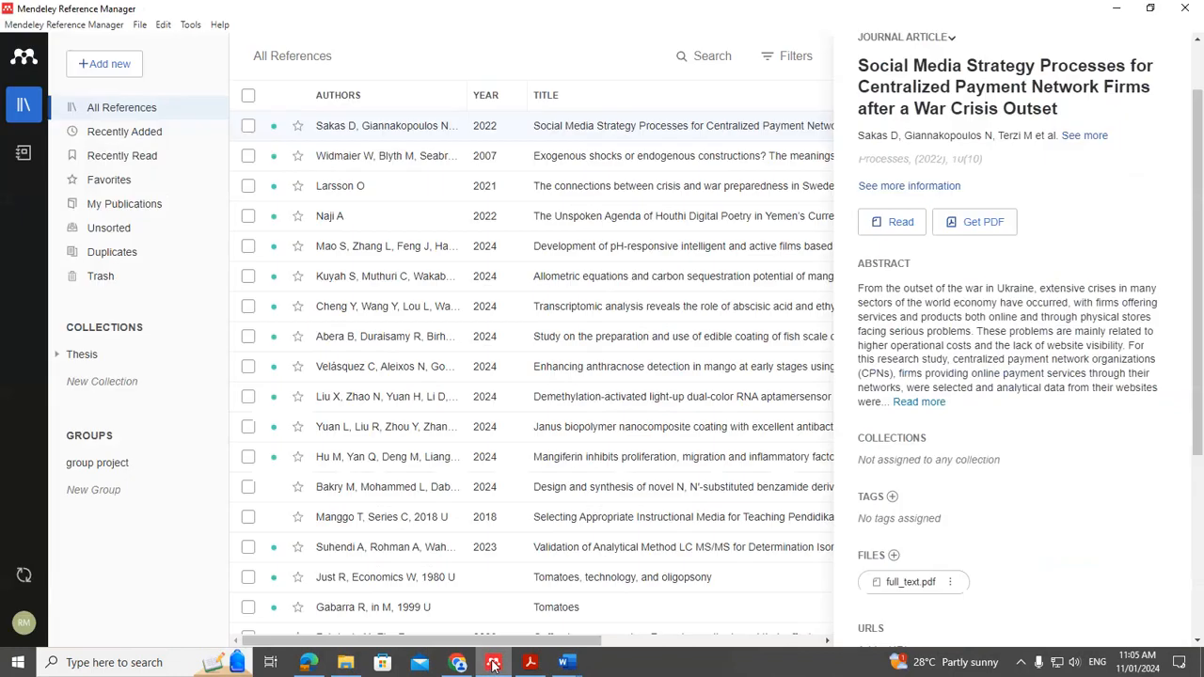
pyautogui.scroll(1, 1044, 267)
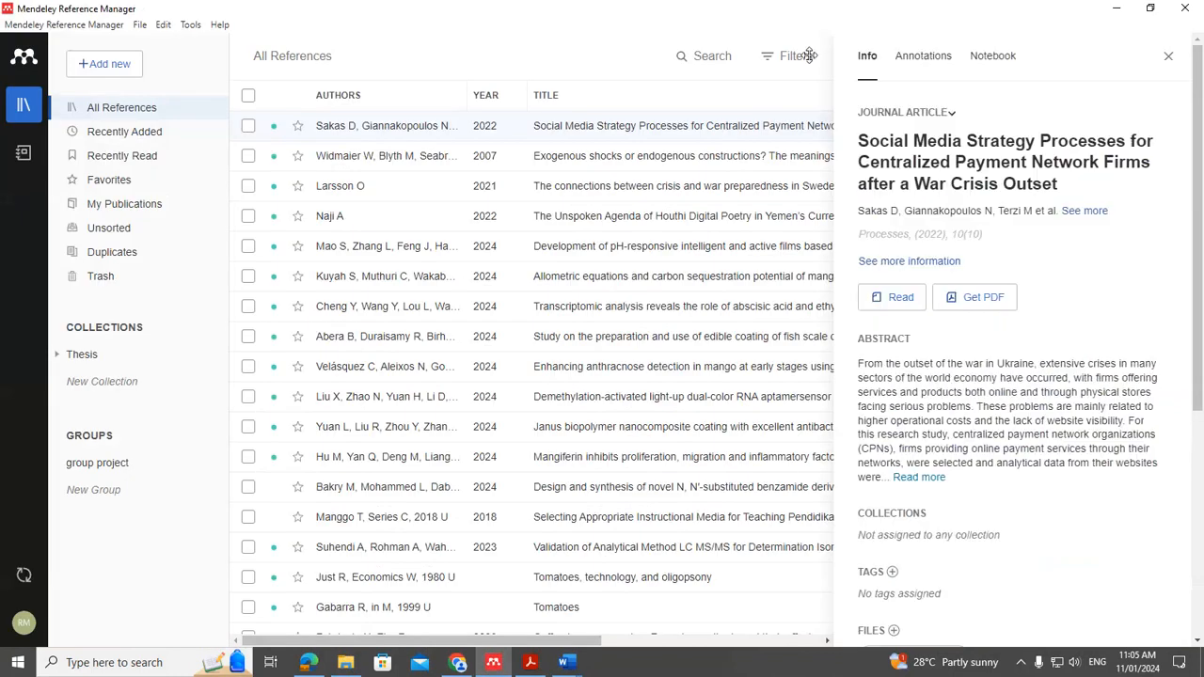
pyautogui.click(1168, 55)
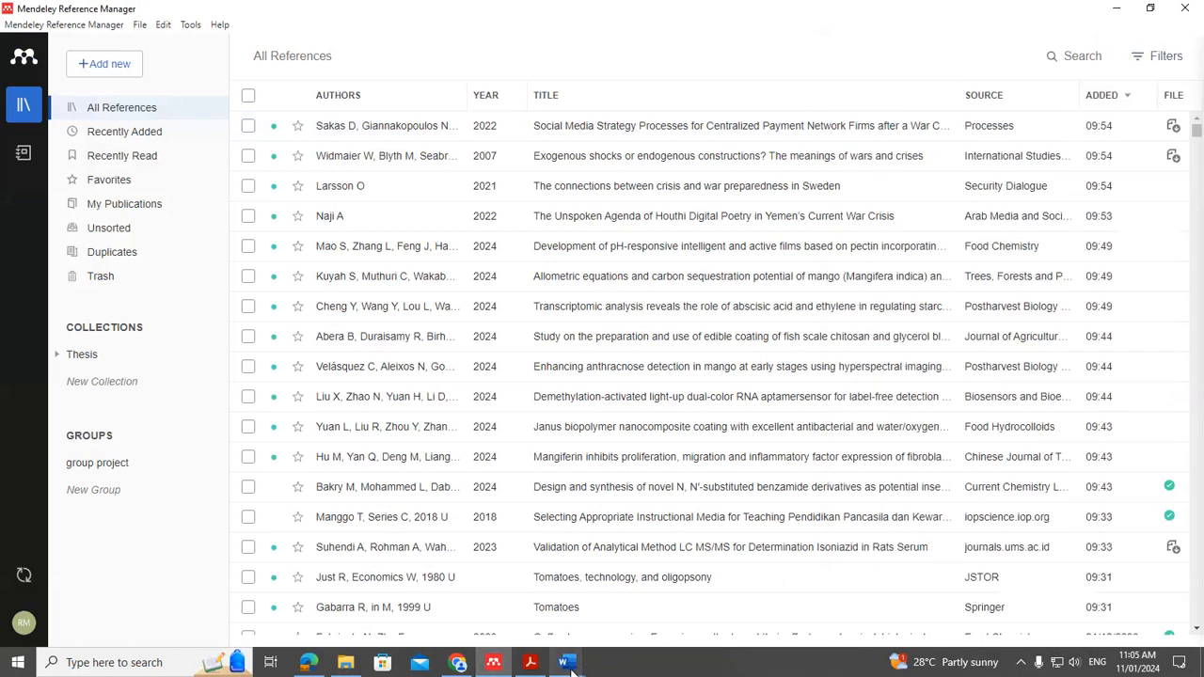
pyautogui.moveTo(565, 662)
pyautogui.click(620, 636)
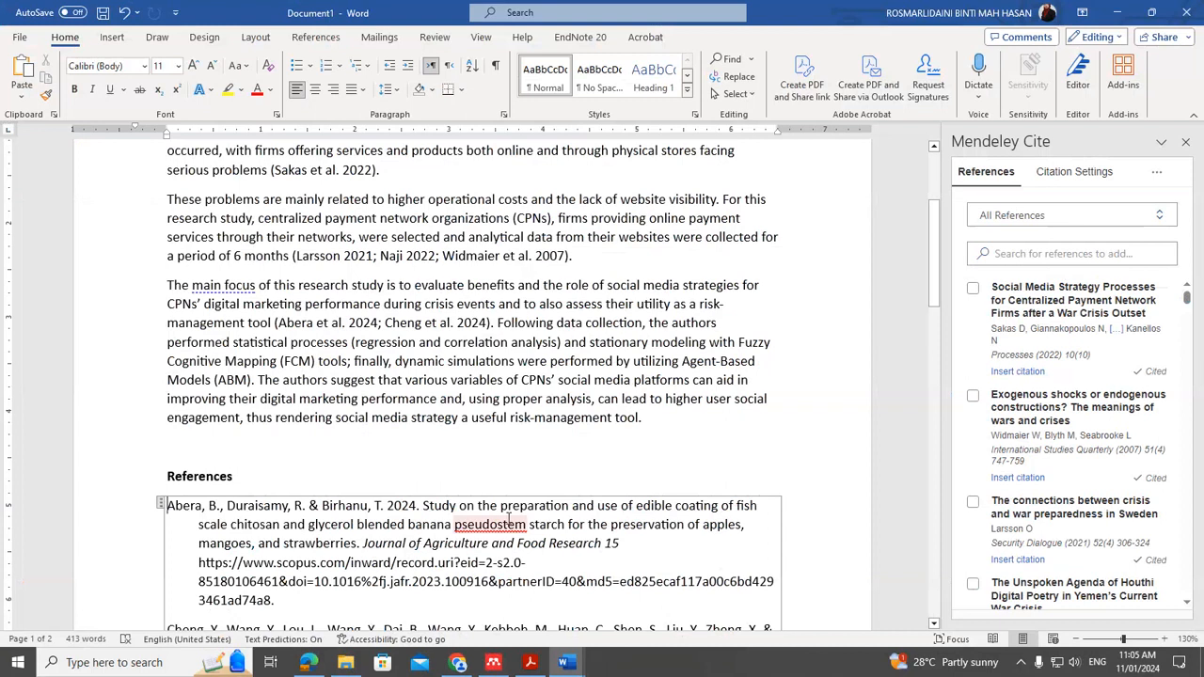
# - In Mendeley Reference Manager, set the pages to 24–36 and the issue to 10 for the article on edible coating of fish scale chitosan
pyautogui.click(492, 662)
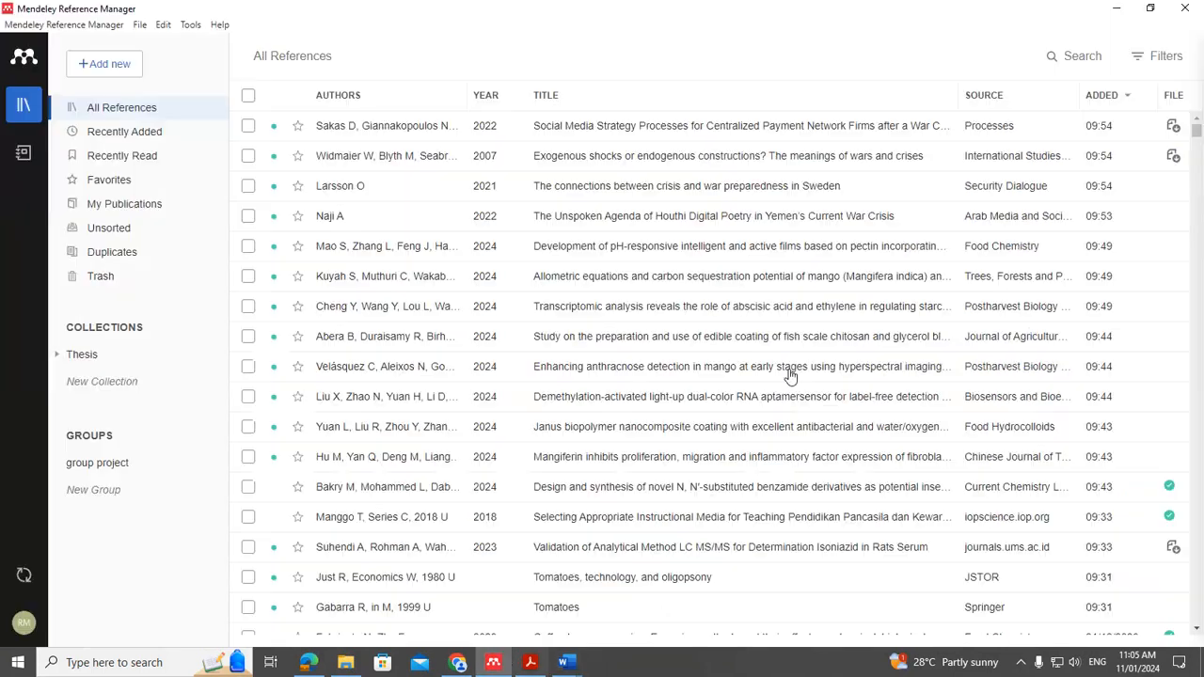
pyautogui.click(631, 341)
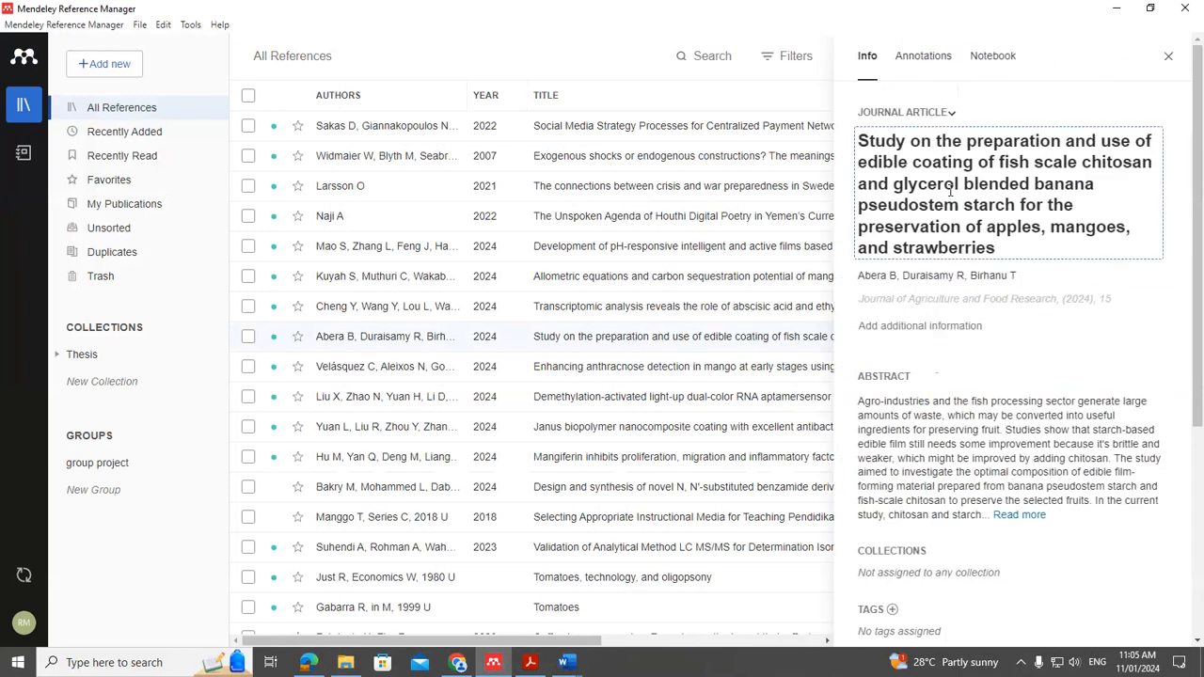
pyautogui.click(959, 279)
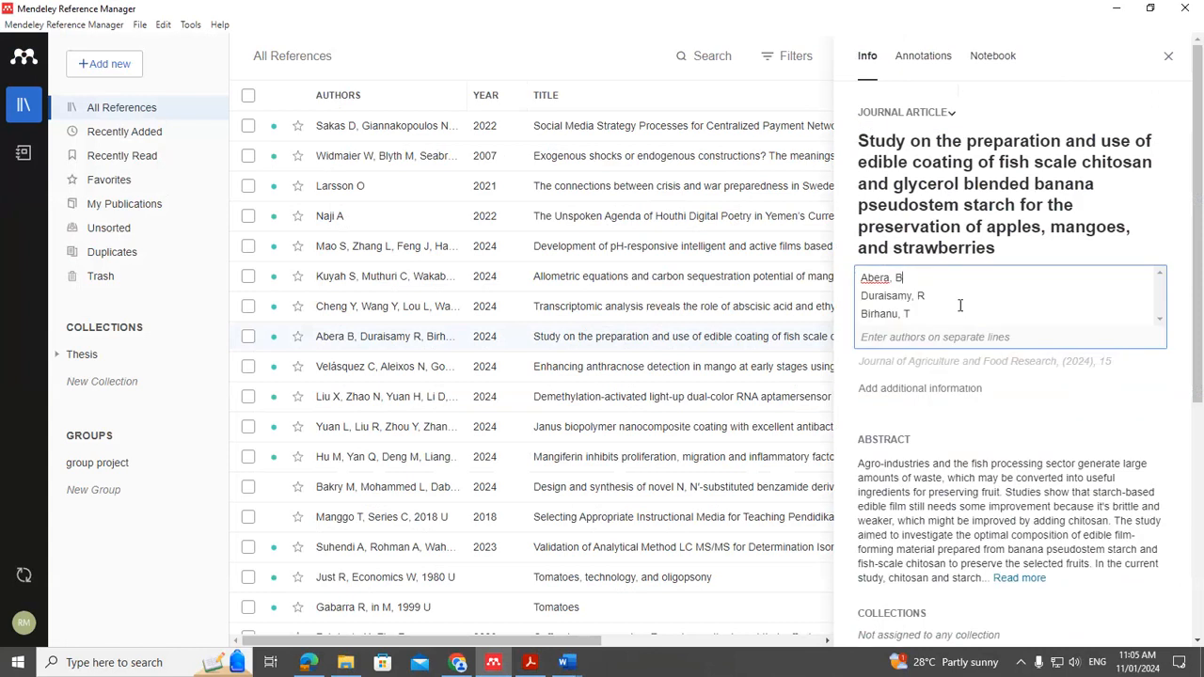
pyautogui.click(946, 362)
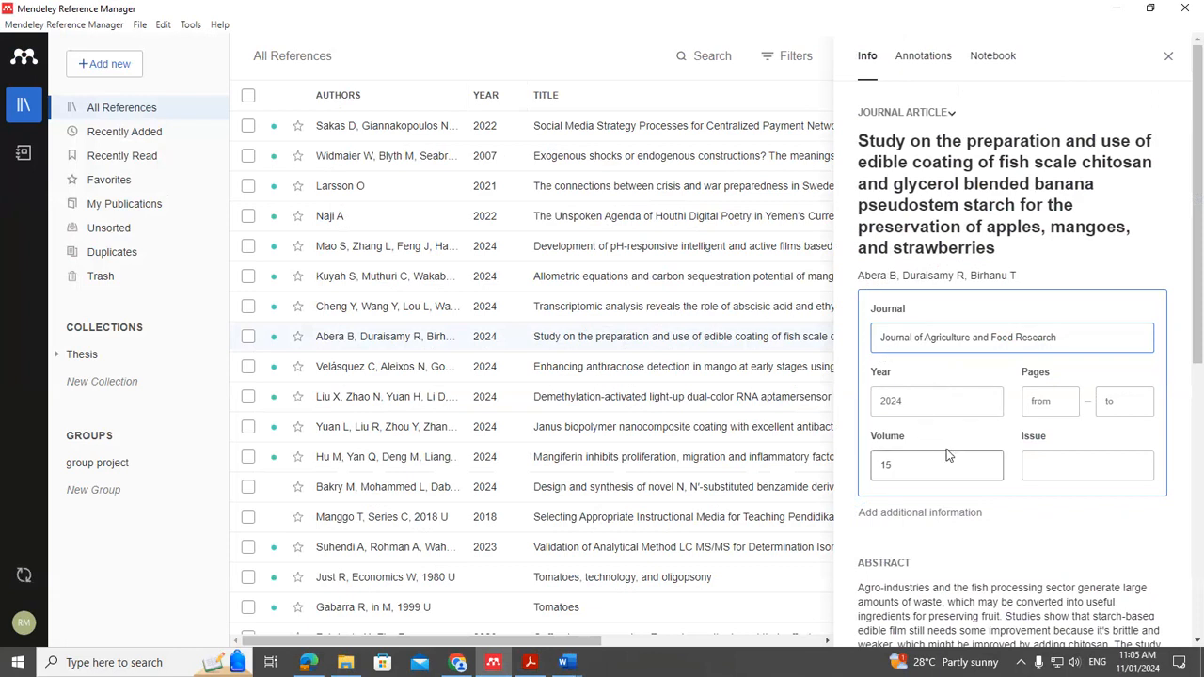
pyautogui.click(1050, 404)
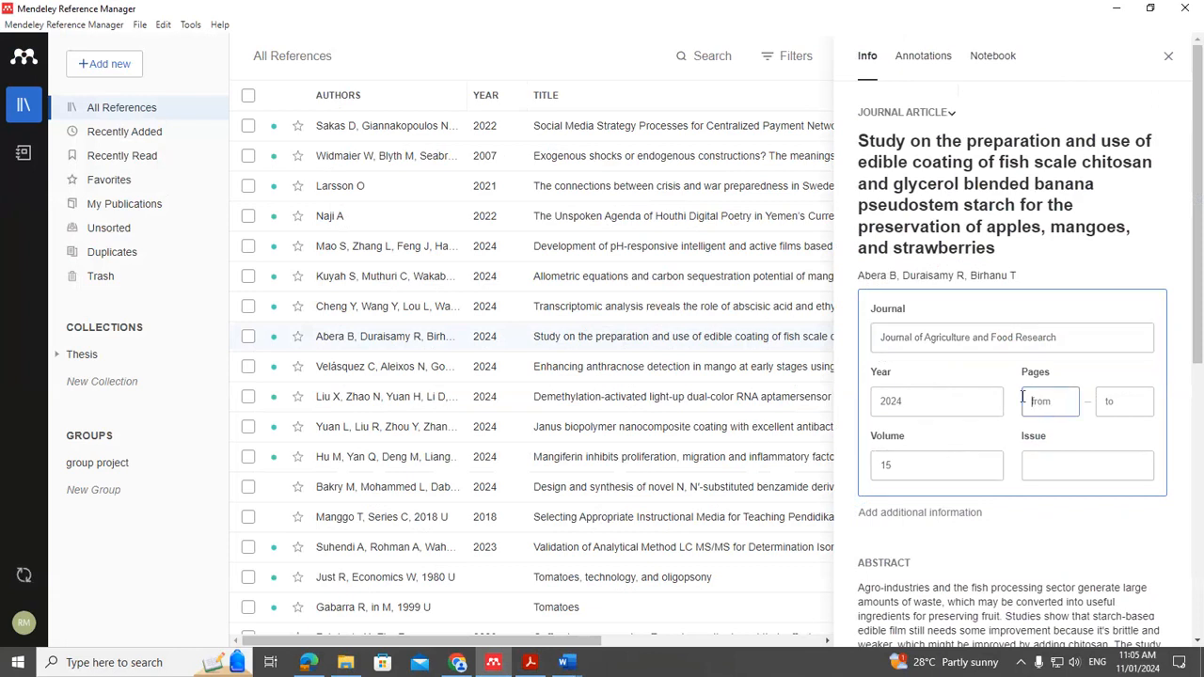
pyautogui.write('24')
pyautogui.click(1129, 404)
pyautogui.write('36')
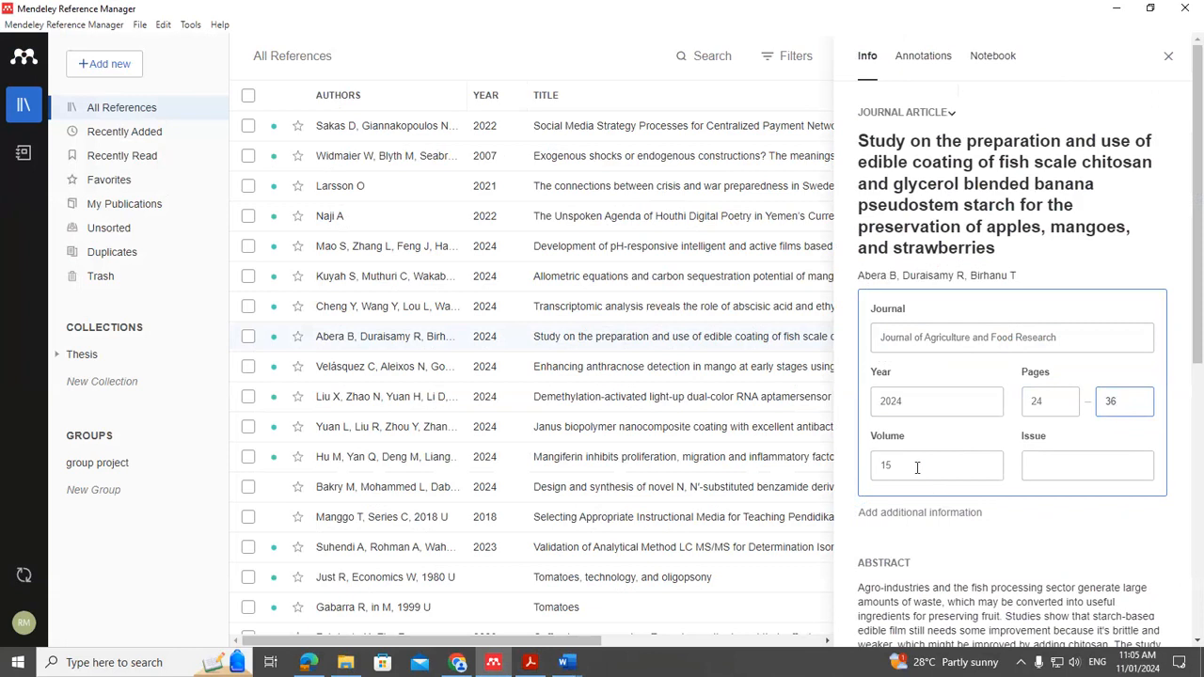
pyautogui.click(1073, 460)
pyautogui.write('10')
pyautogui.click(1055, 532)
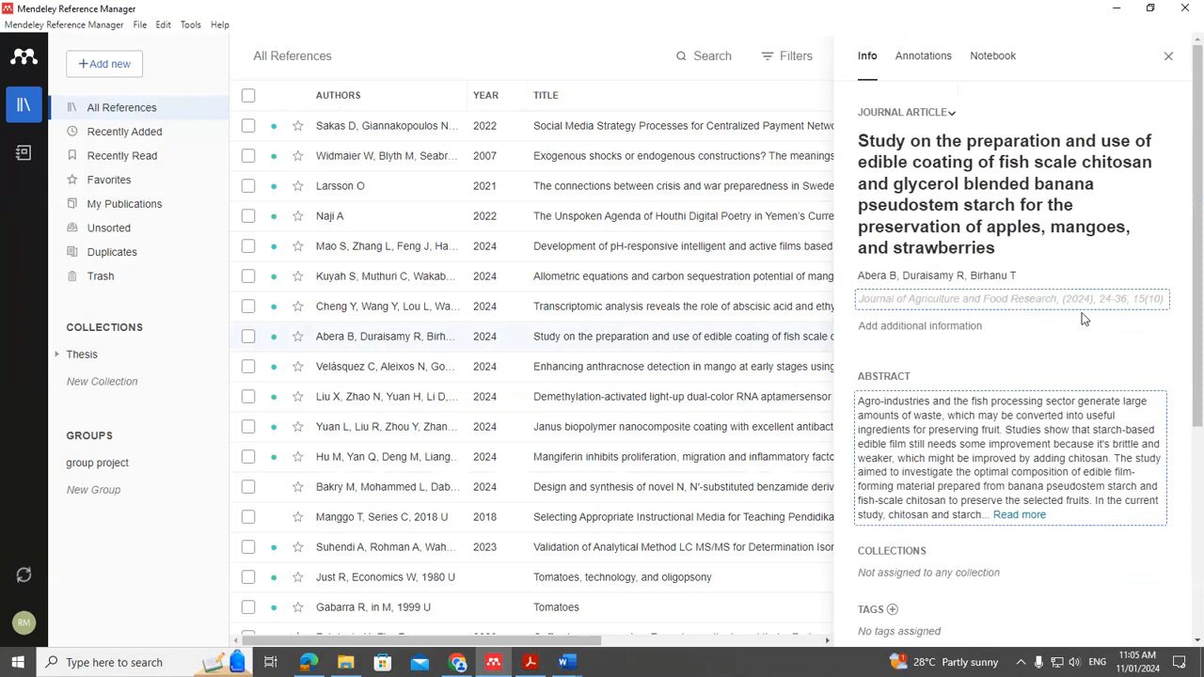
# - Check the edible coating article's journal fields, URL and identifiers, and close its details
pyautogui.click(1038, 310)
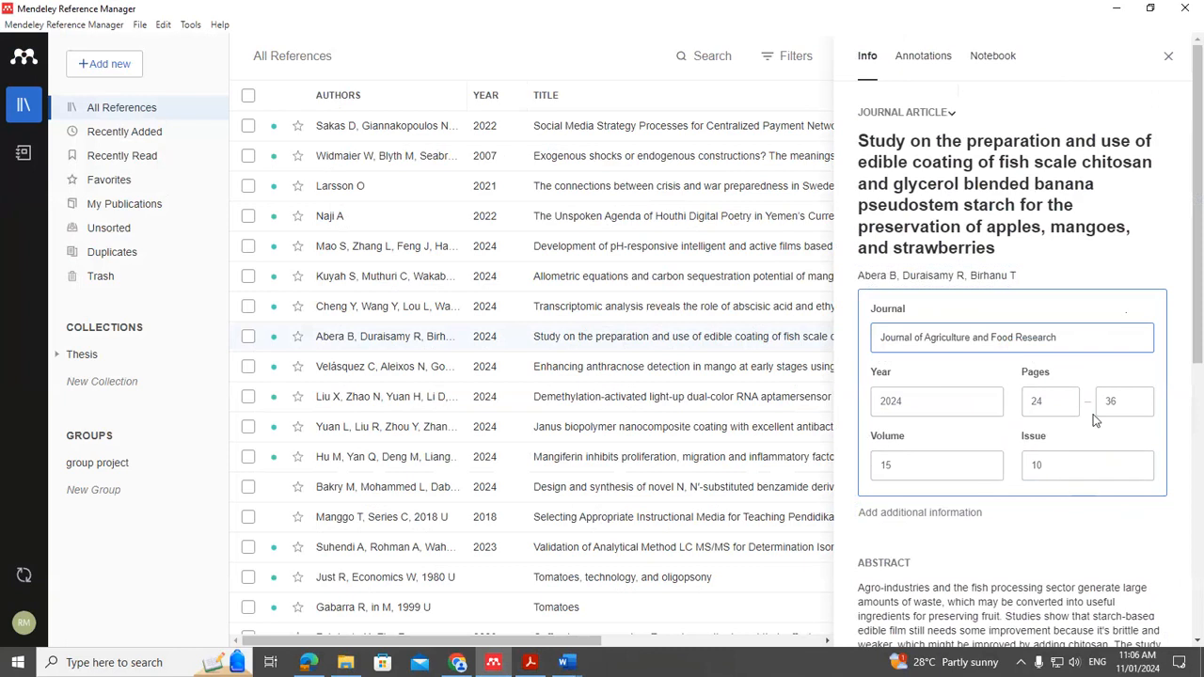
pyautogui.scroll(-5, 1094, 419)
pyautogui.scroll(5, 1096, 419)
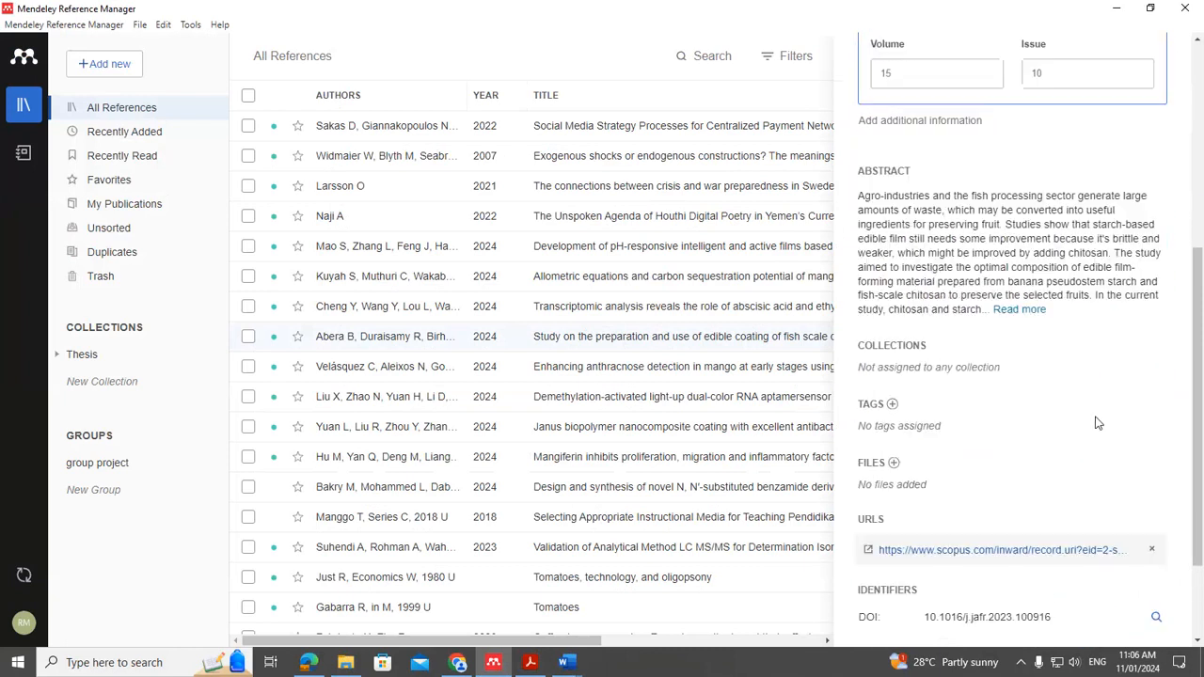
pyautogui.scroll(1, 1096, 419)
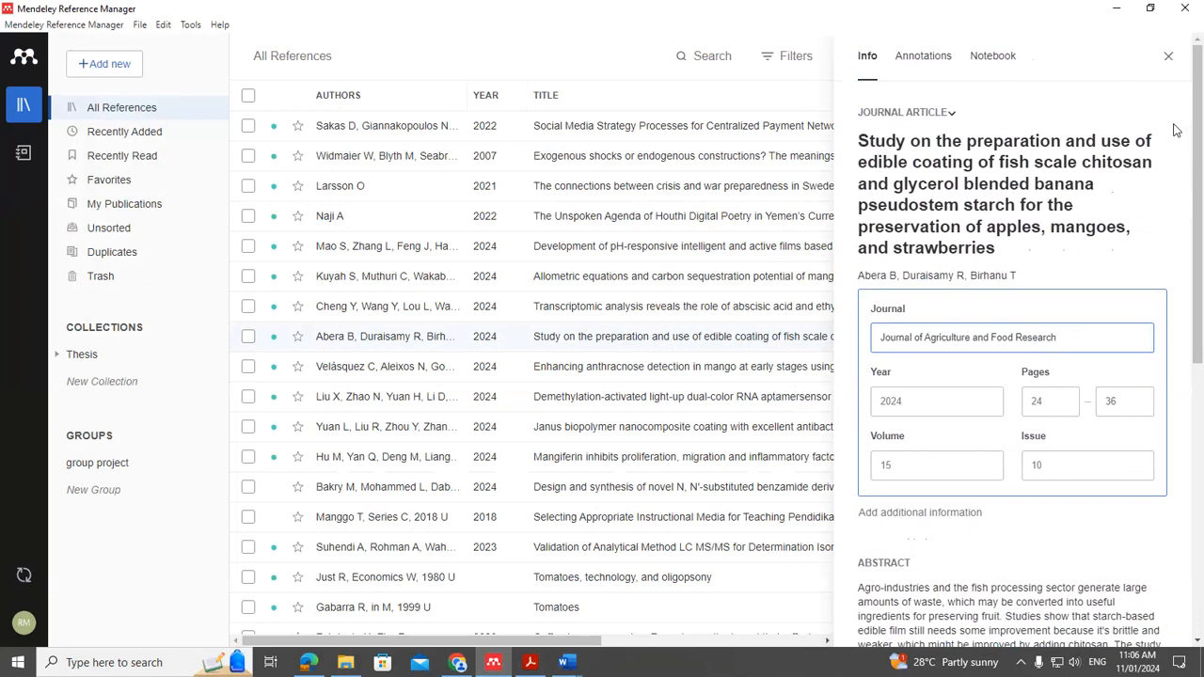
pyautogui.click(1169, 59)
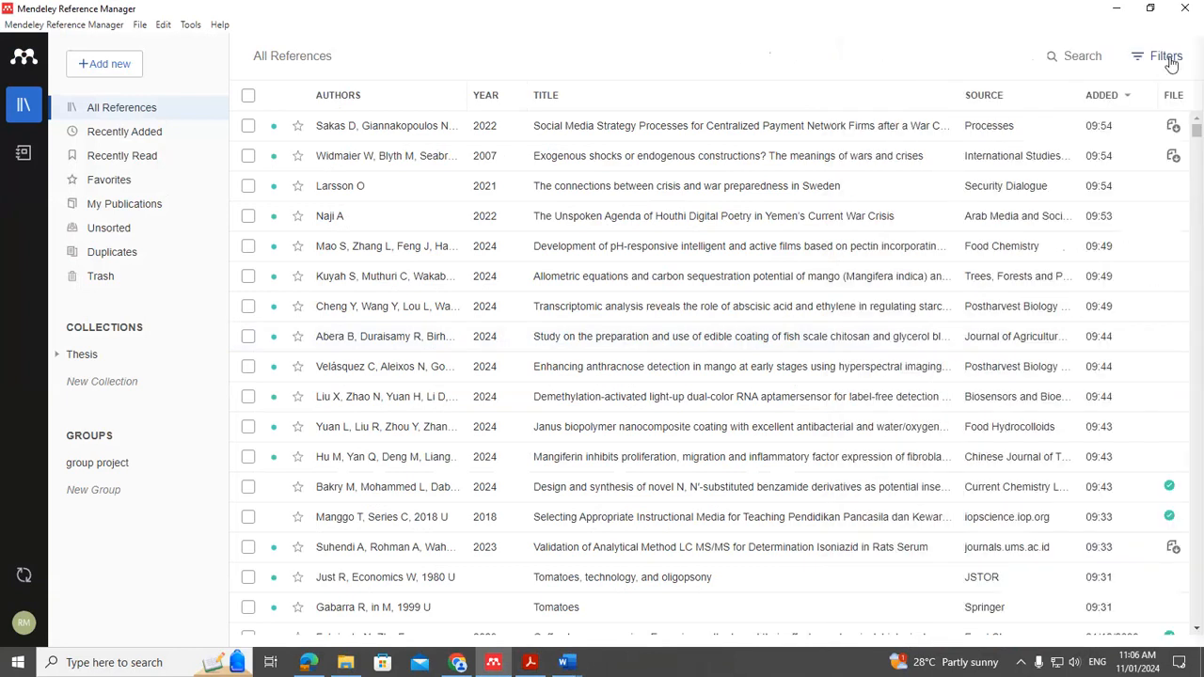
# - Switch back to Document1 in Word and check the edible coating article's entry in the References list
pyautogui.click(568, 668)
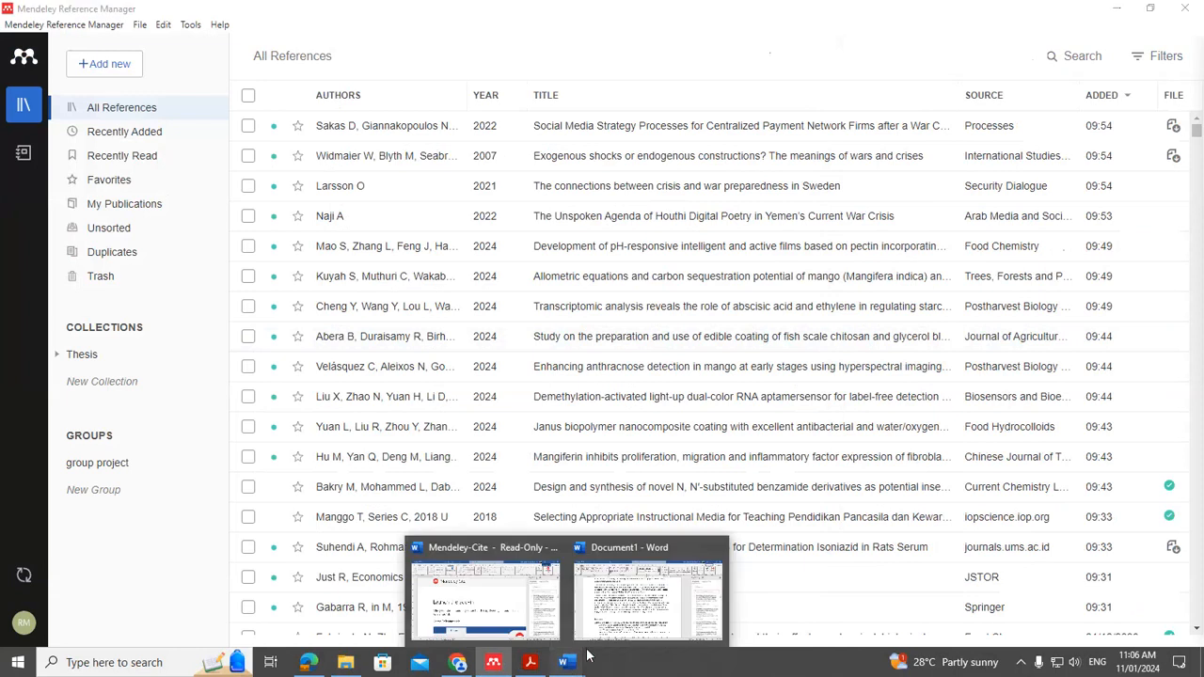
pyautogui.click(632, 623)
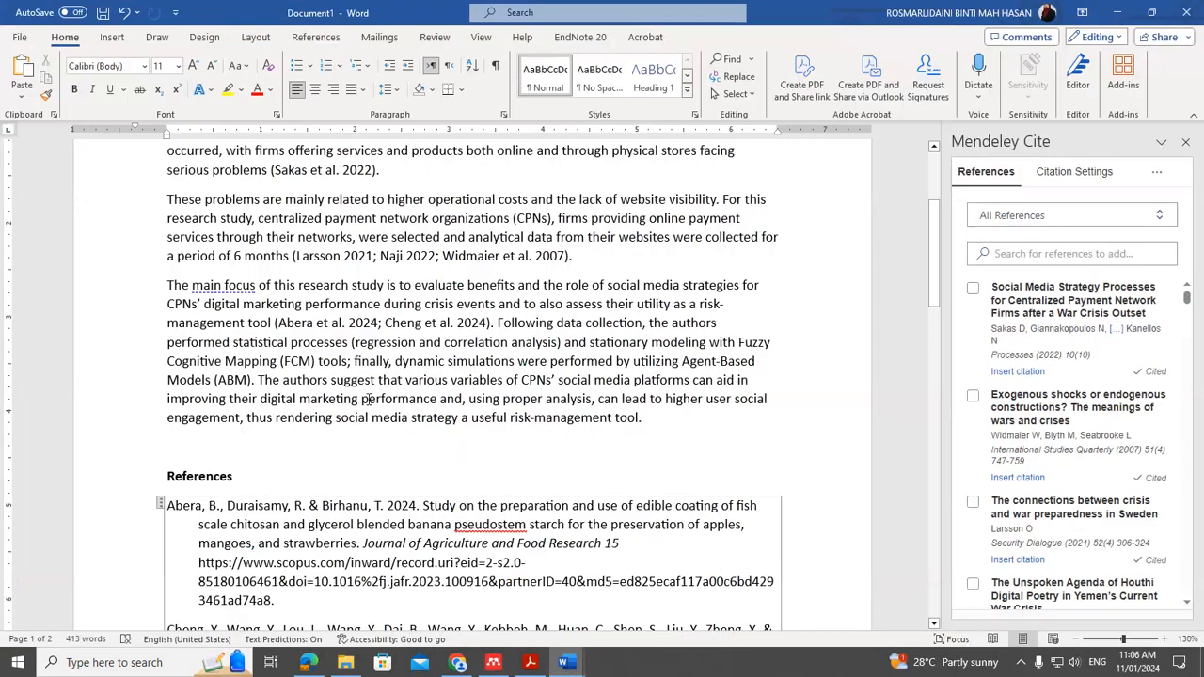
pyautogui.scroll(1, 370, 388)
pyautogui.scroll(-2, 369, 387)
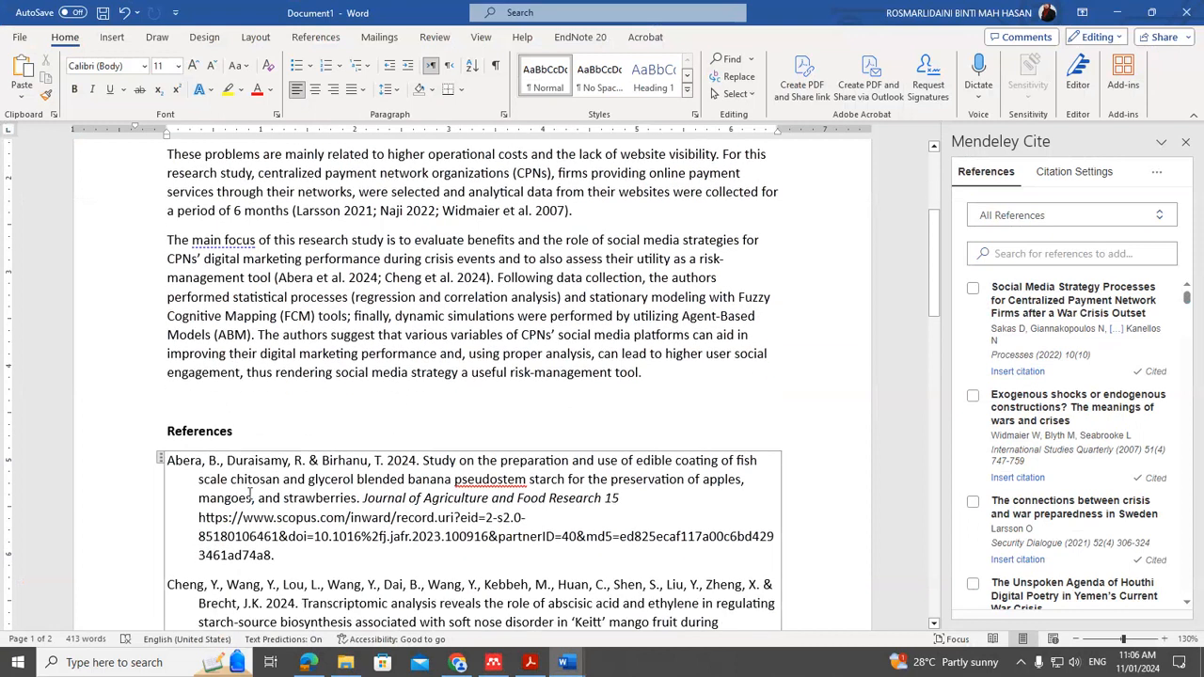
# - Return to Mendeley Reference Manager, change the edible coating article's year to 2023, and close its details
pyautogui.click(493, 662)
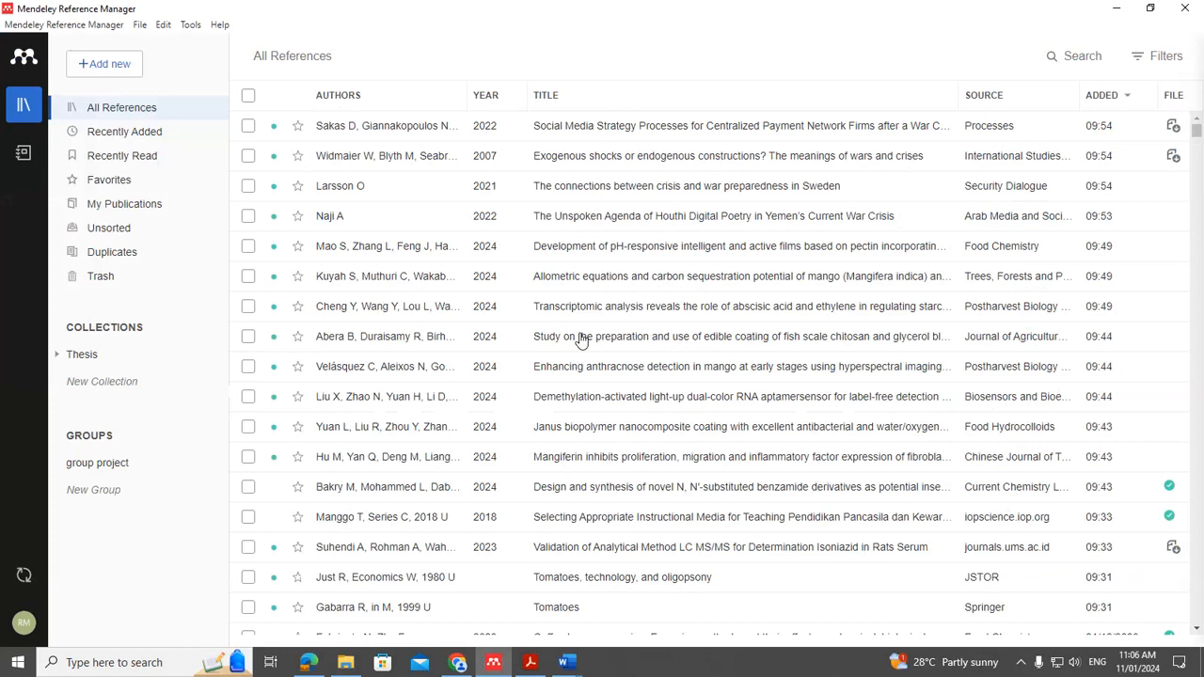
pyautogui.click(1035, 338)
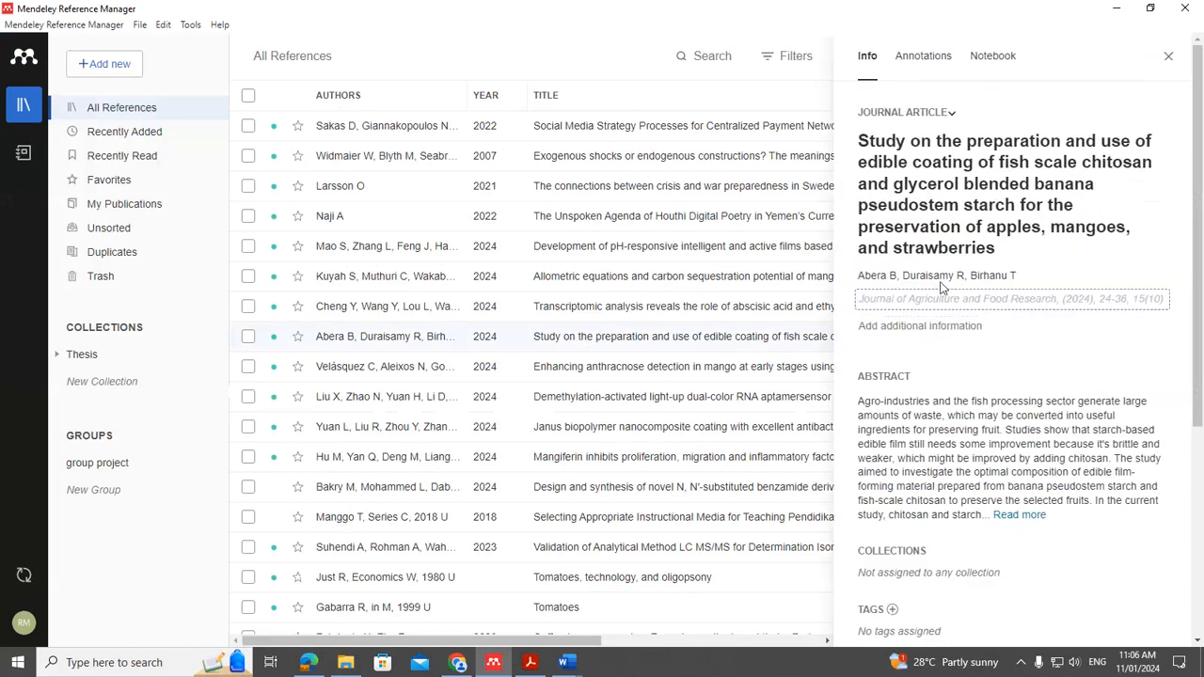
pyautogui.click(943, 306)
pyautogui.click(905, 394)
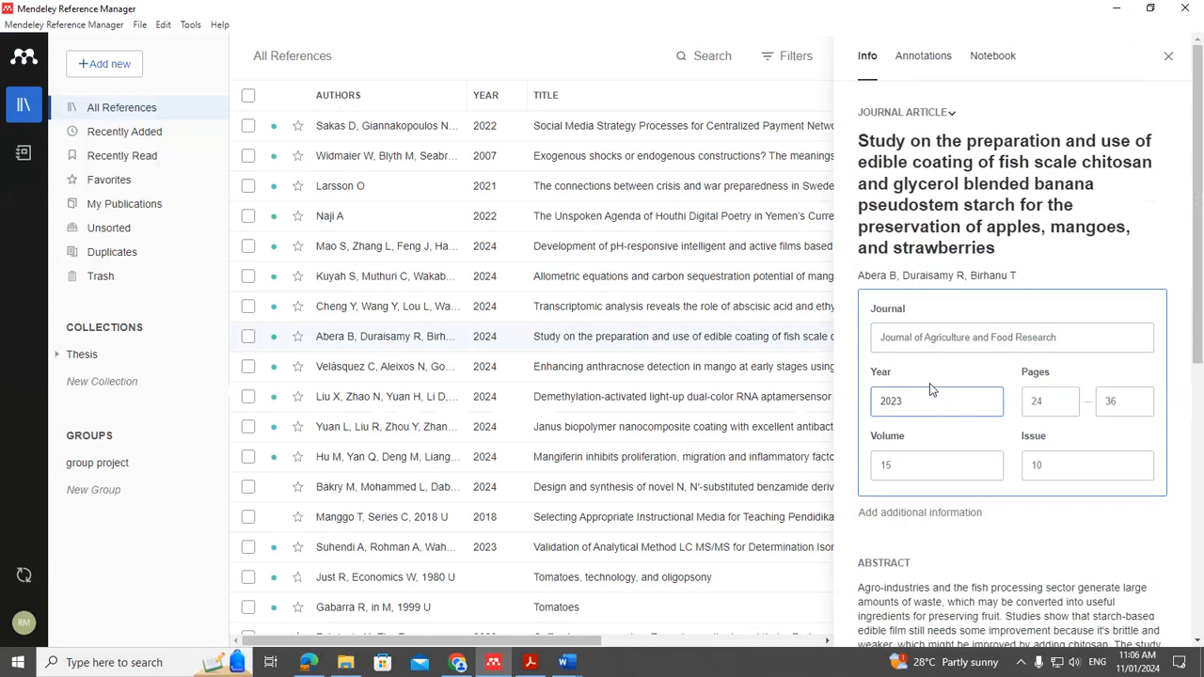
pyautogui.click(1169, 57)
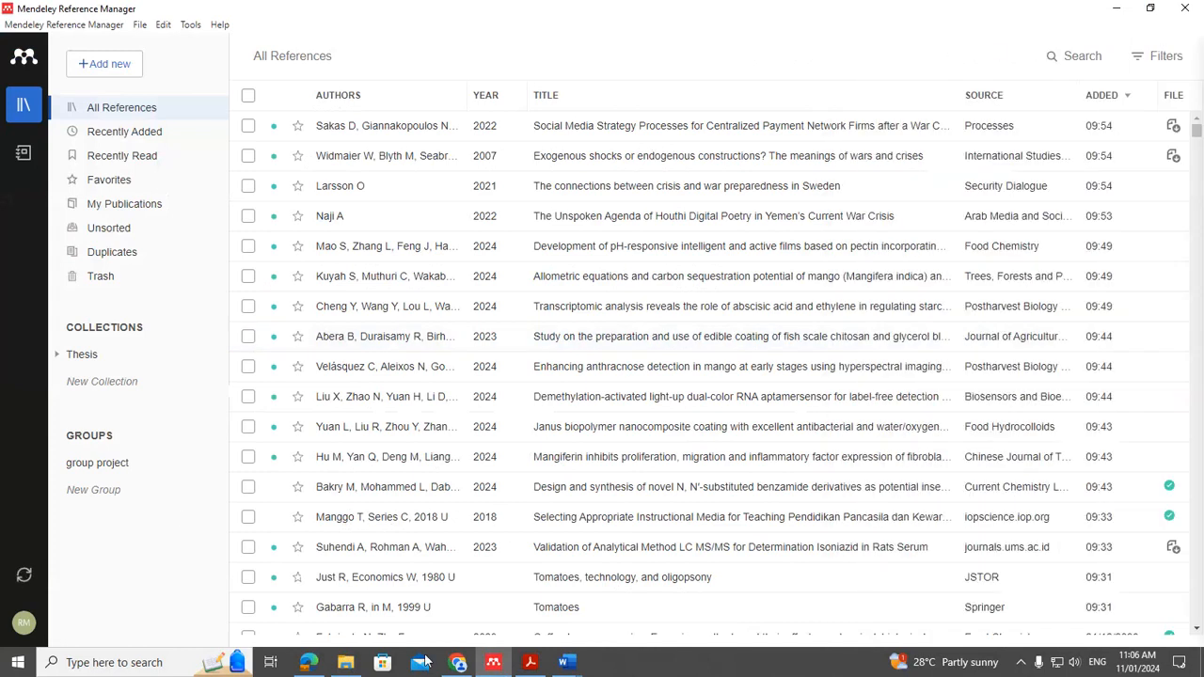
# - Back in Document1 in Word, update the citations and bibliography from the Mendeley library
pyautogui.moveTo(566, 663)
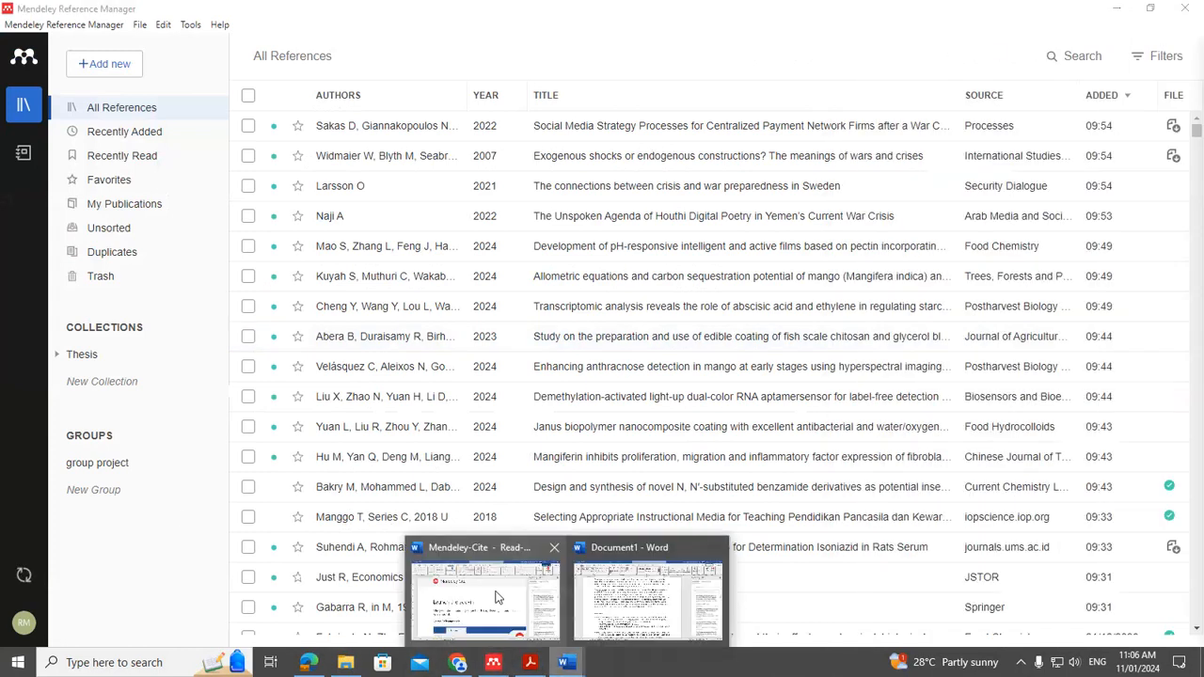
pyautogui.click(637, 586)
pyautogui.moveTo(417, 461); pyautogui.dragTo(411, 461)
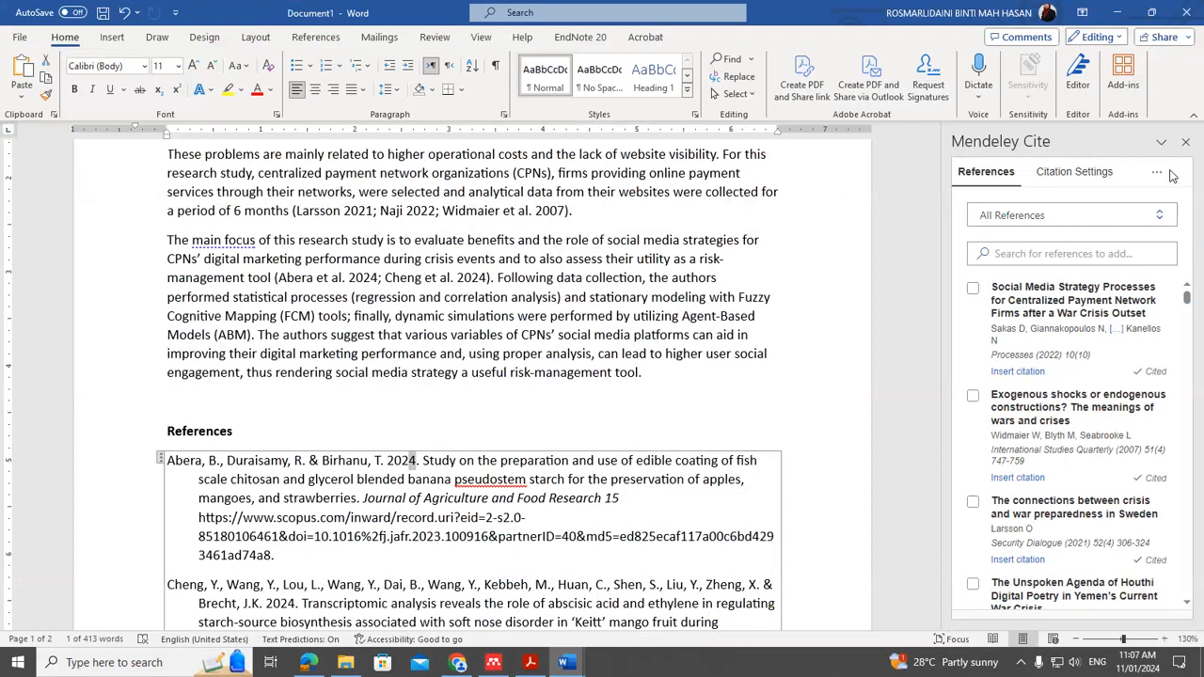
pyautogui.click(1157, 173)
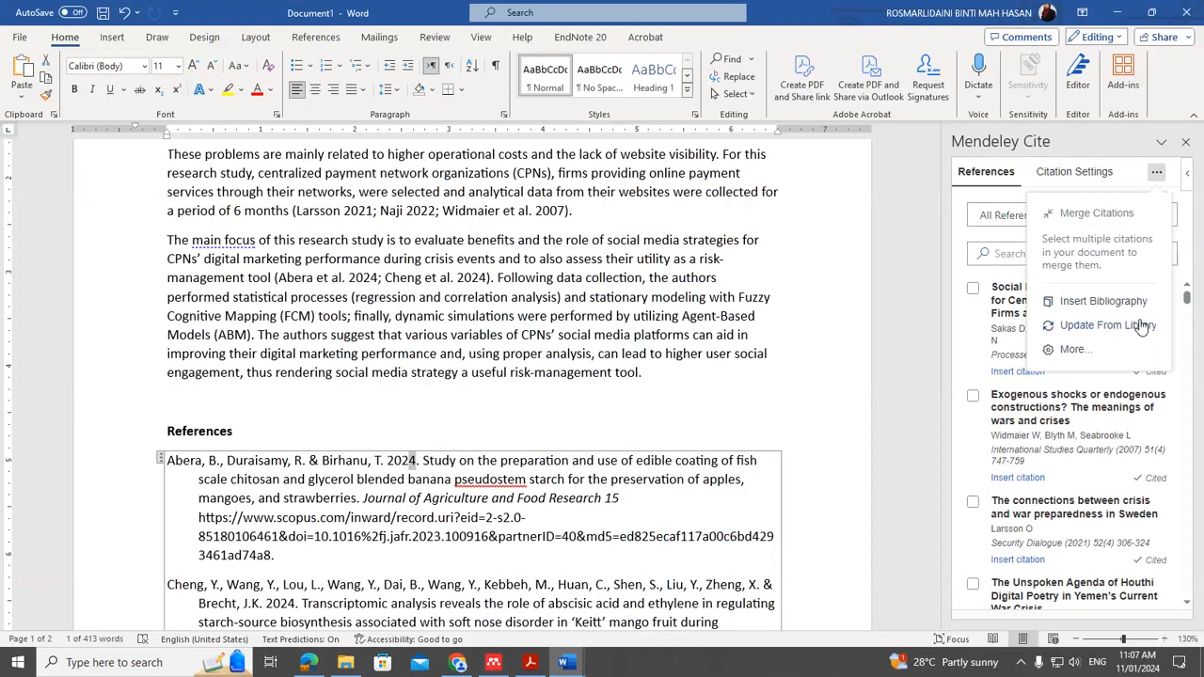
pyautogui.click(1113, 326)
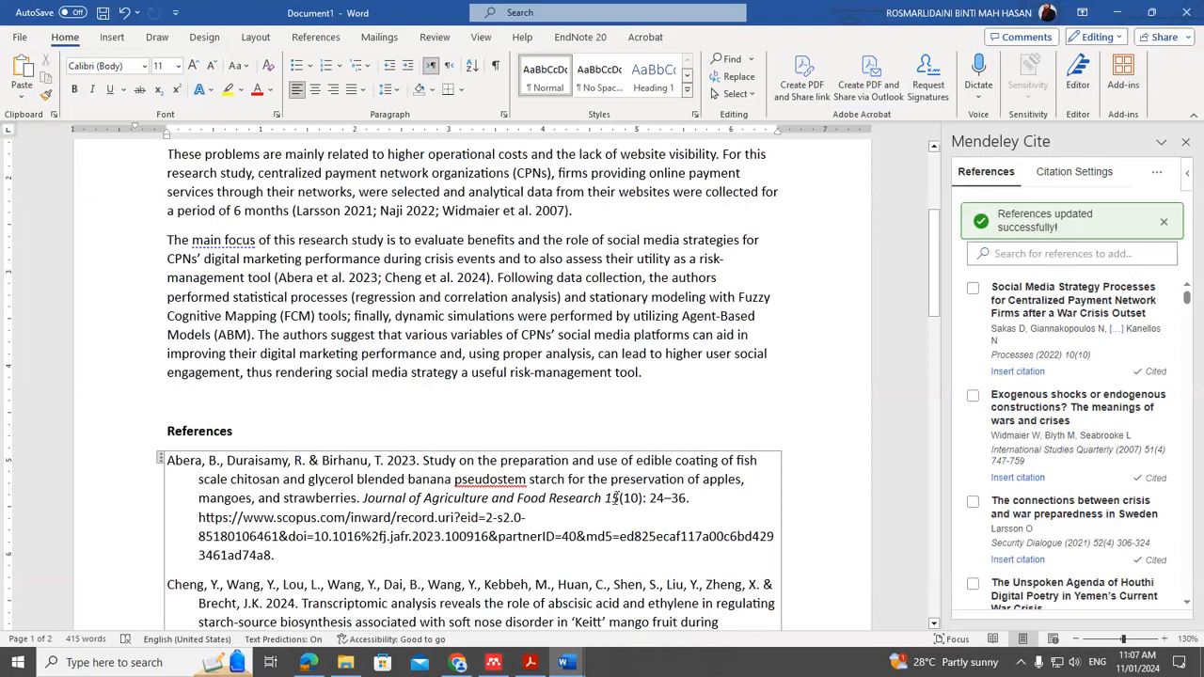
# - Check the volume, issue and pages in the first References entry, and look through the rest of the list
pyautogui.moveTo(607, 498); pyautogui.dragTo(687, 499)
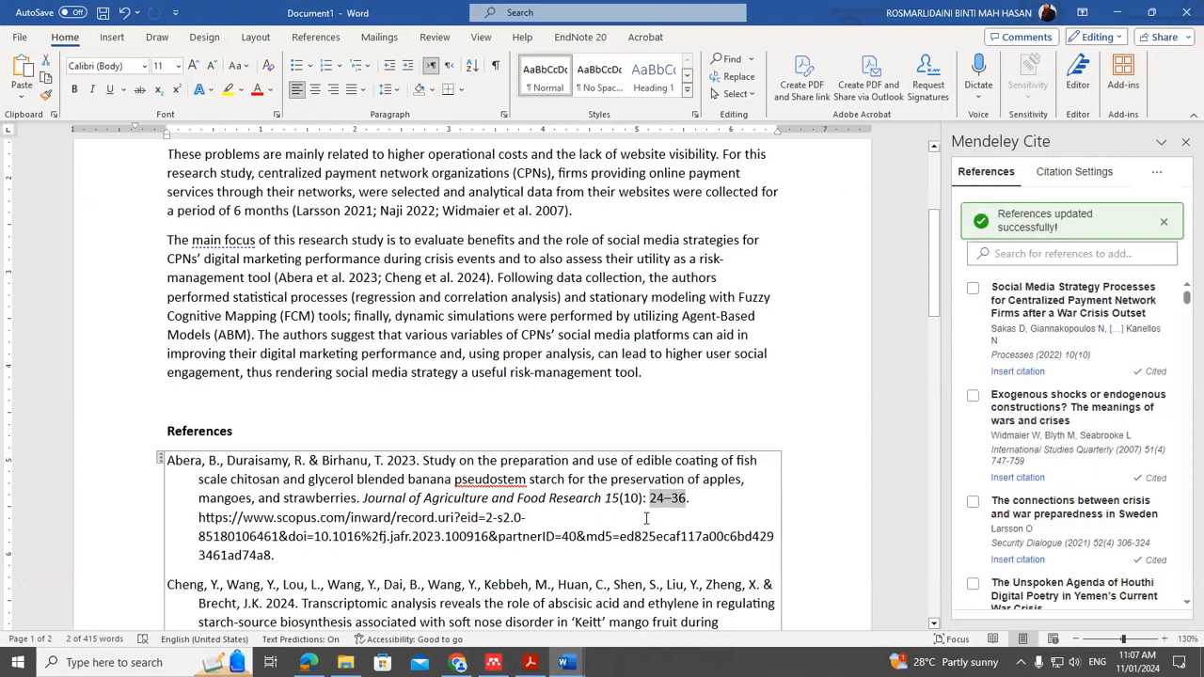
pyautogui.scroll(-8, 649, 475)
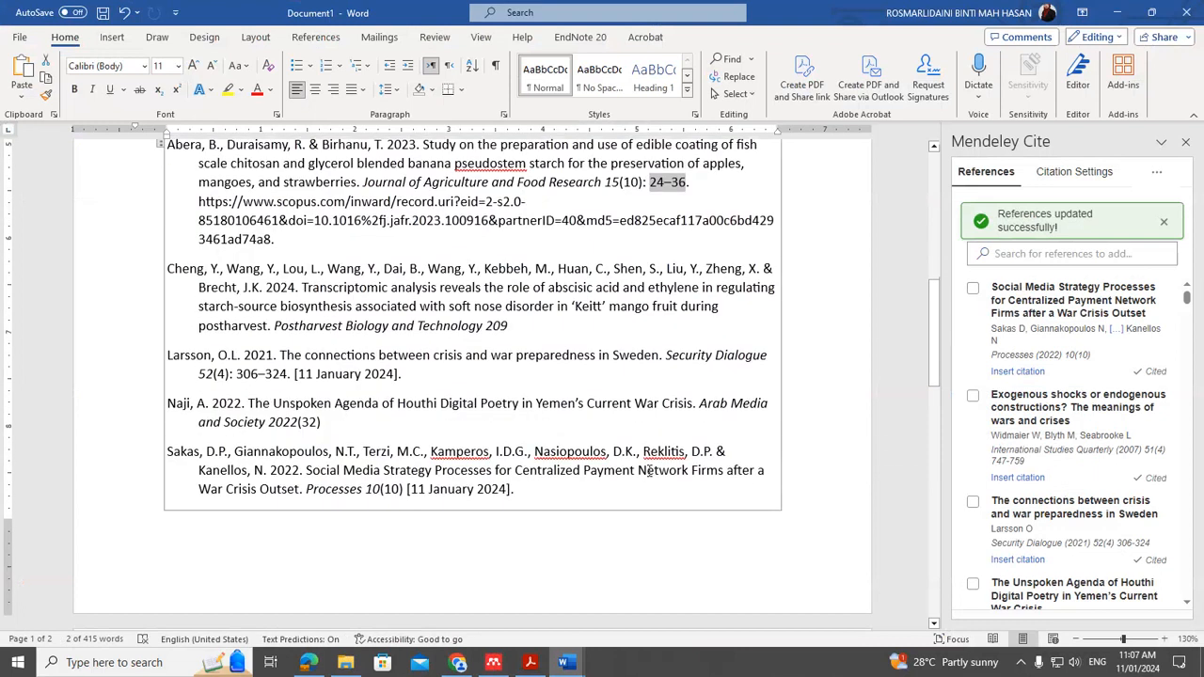
pyautogui.scroll(-3, 649, 470)
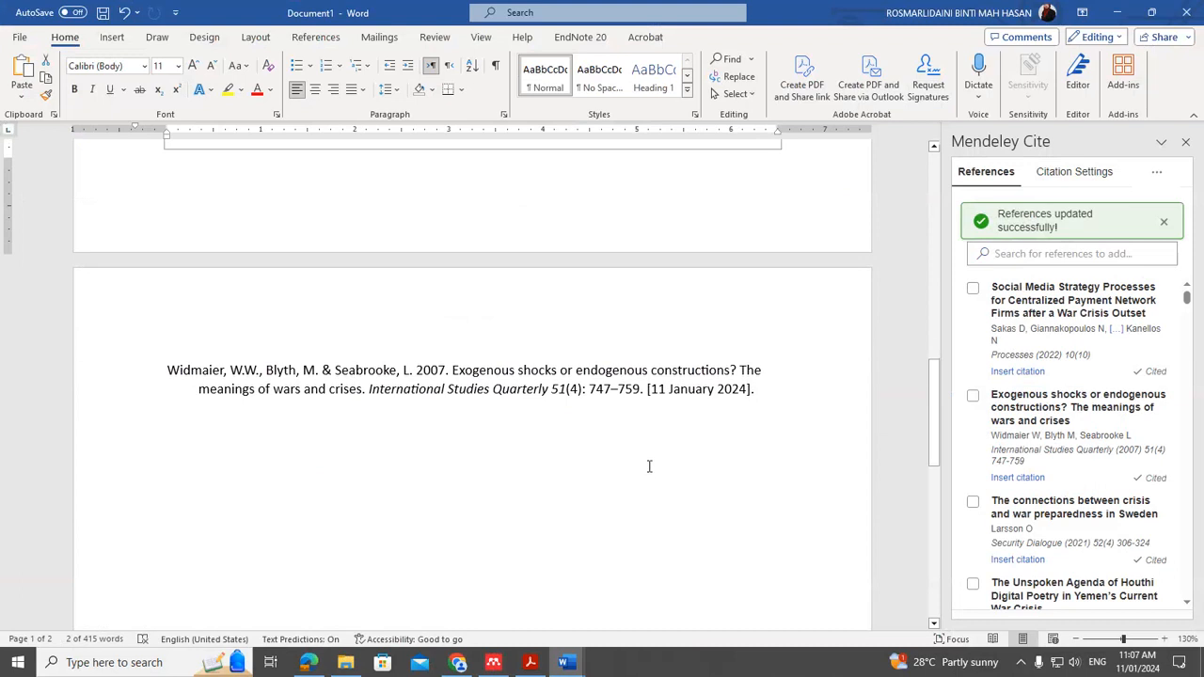
pyautogui.scroll(12, 649, 467)
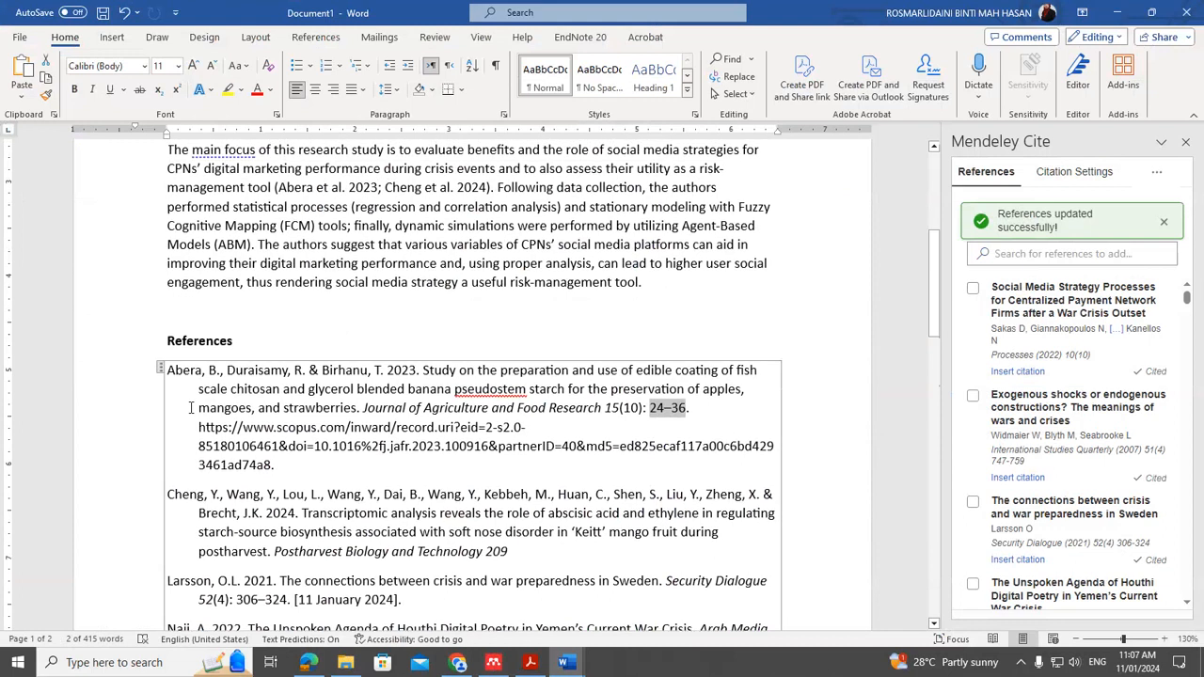
# - Remove the Houthi digital poetry reference from the citation after "a period of 6 months", save the change, and check the References list
pyautogui.scroll(4, 461, 416)
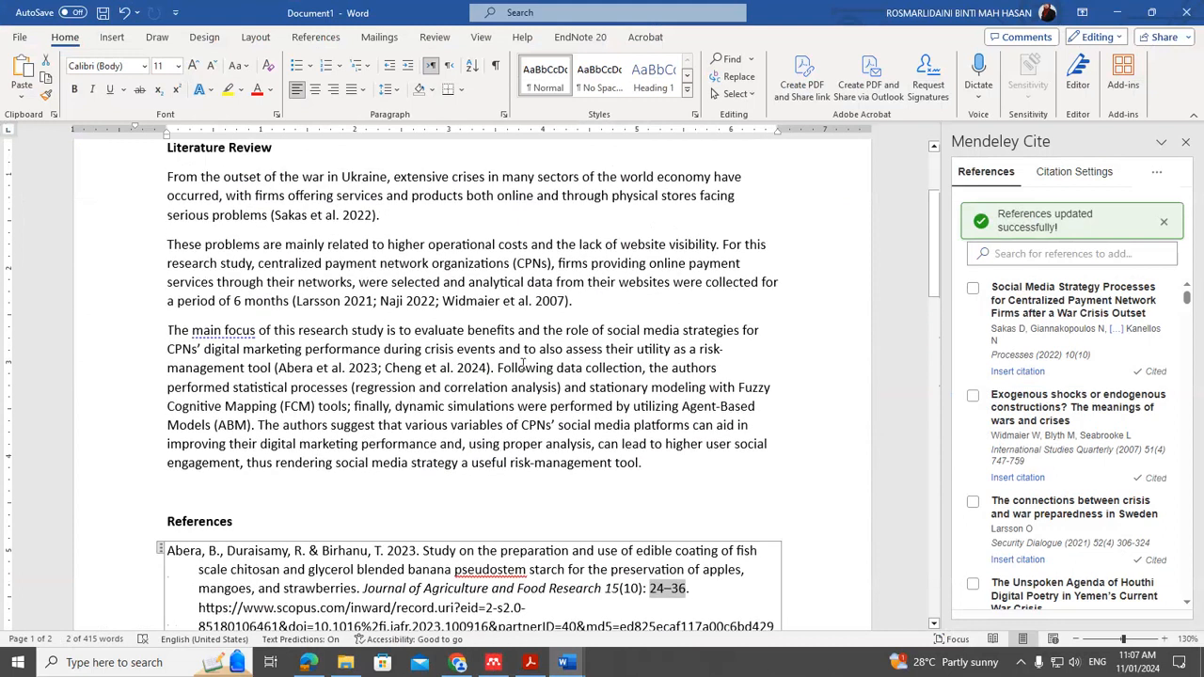
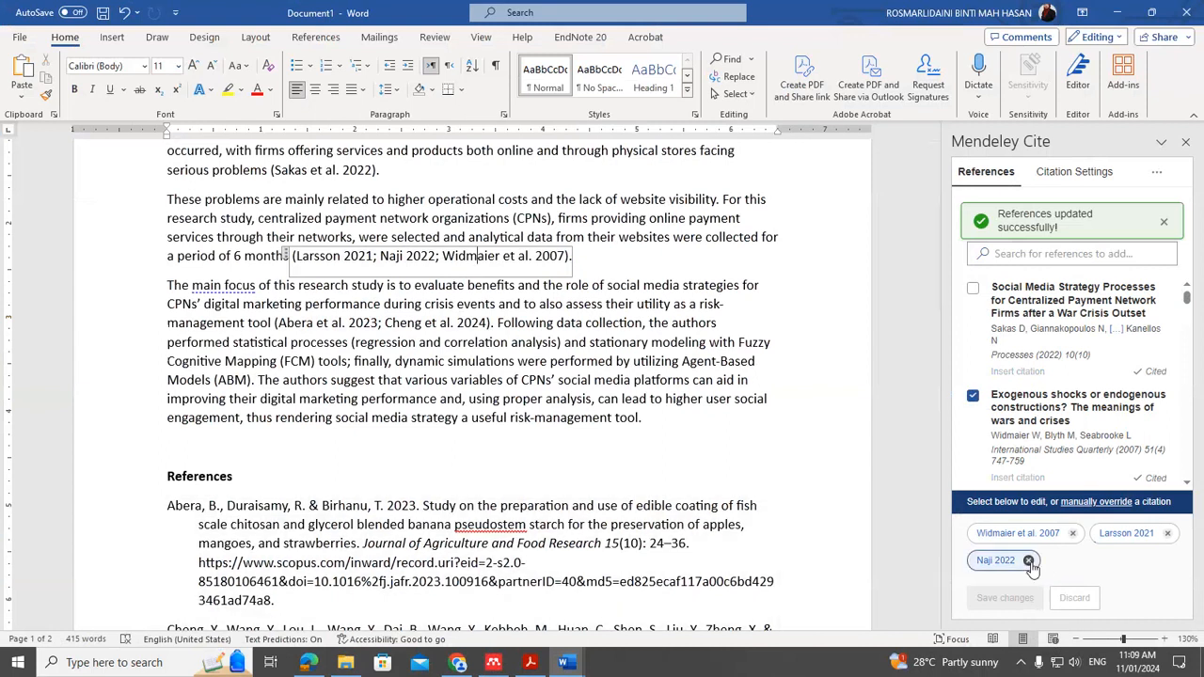
pyautogui.scroll(-7, 486, 509)
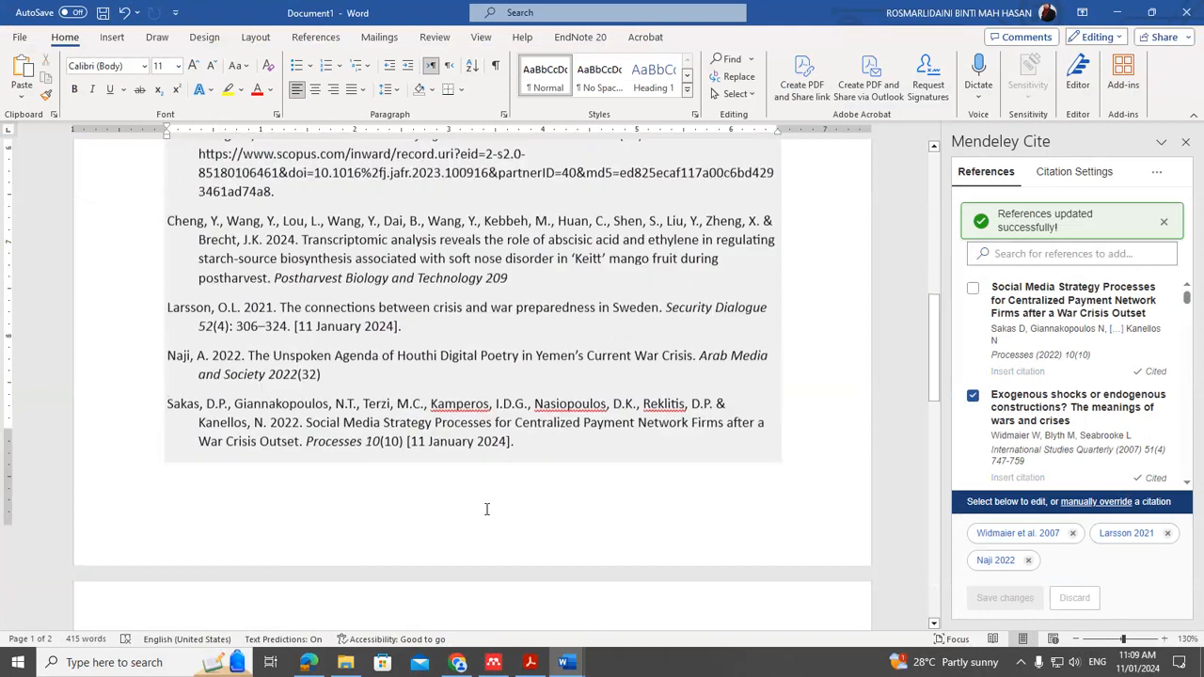
pyautogui.scroll(-1, 486, 509)
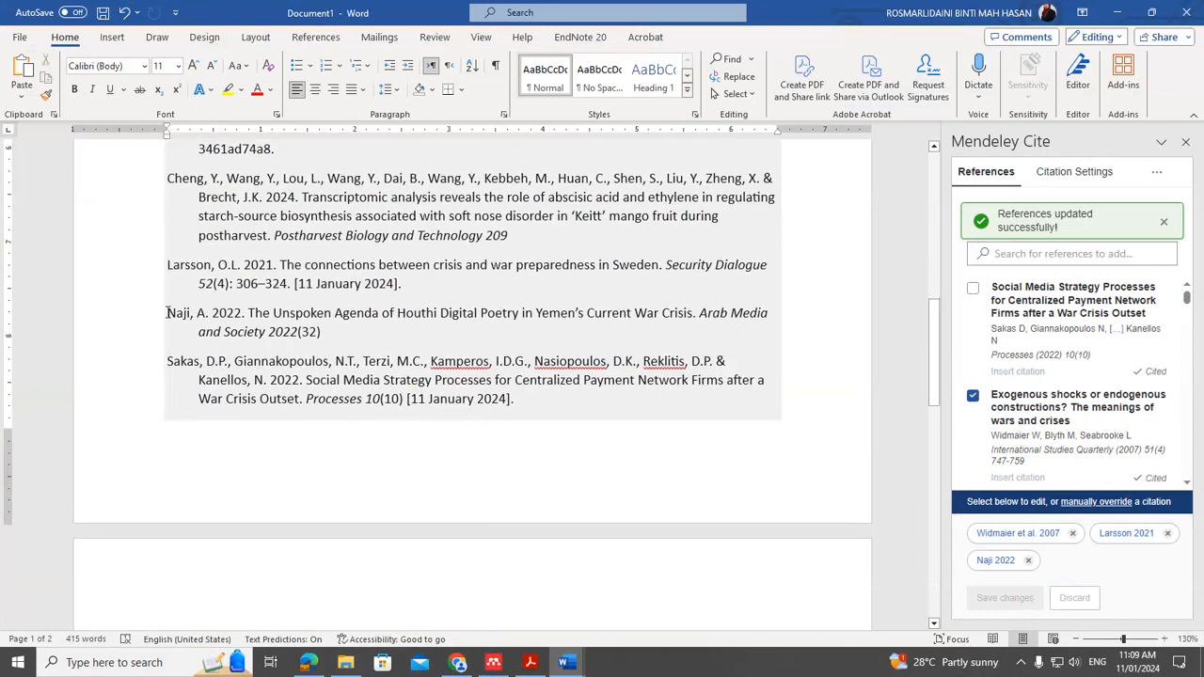
pyautogui.scroll(10, 262, 320)
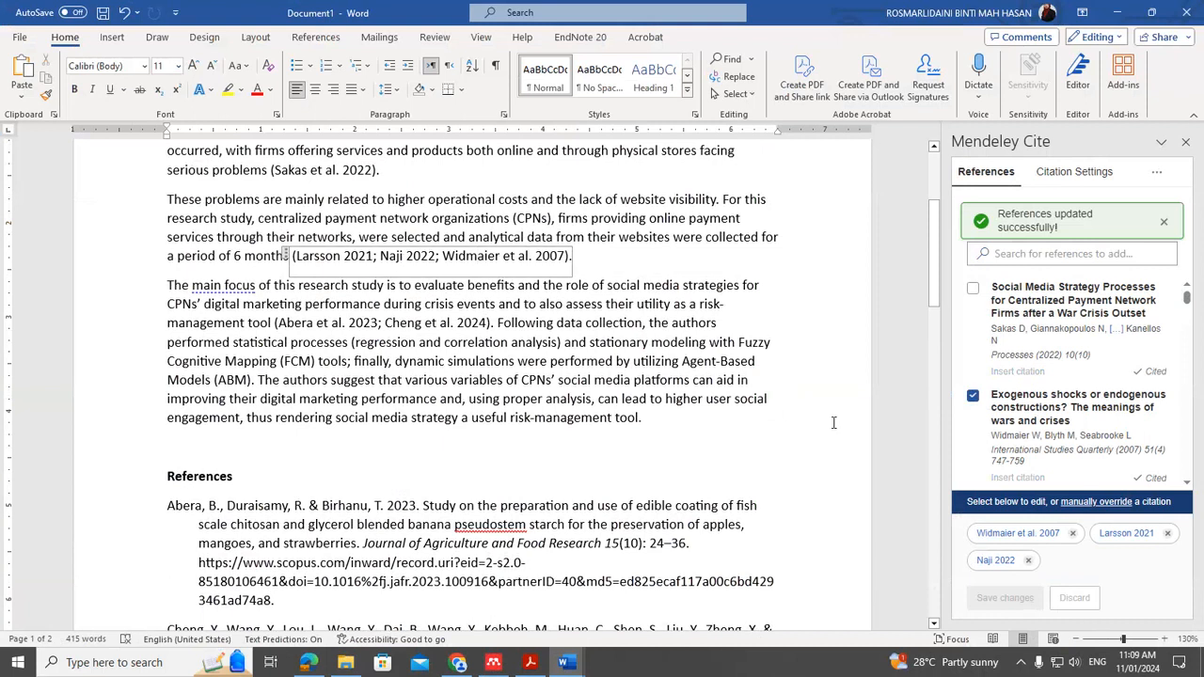
pyautogui.click(1028, 559)
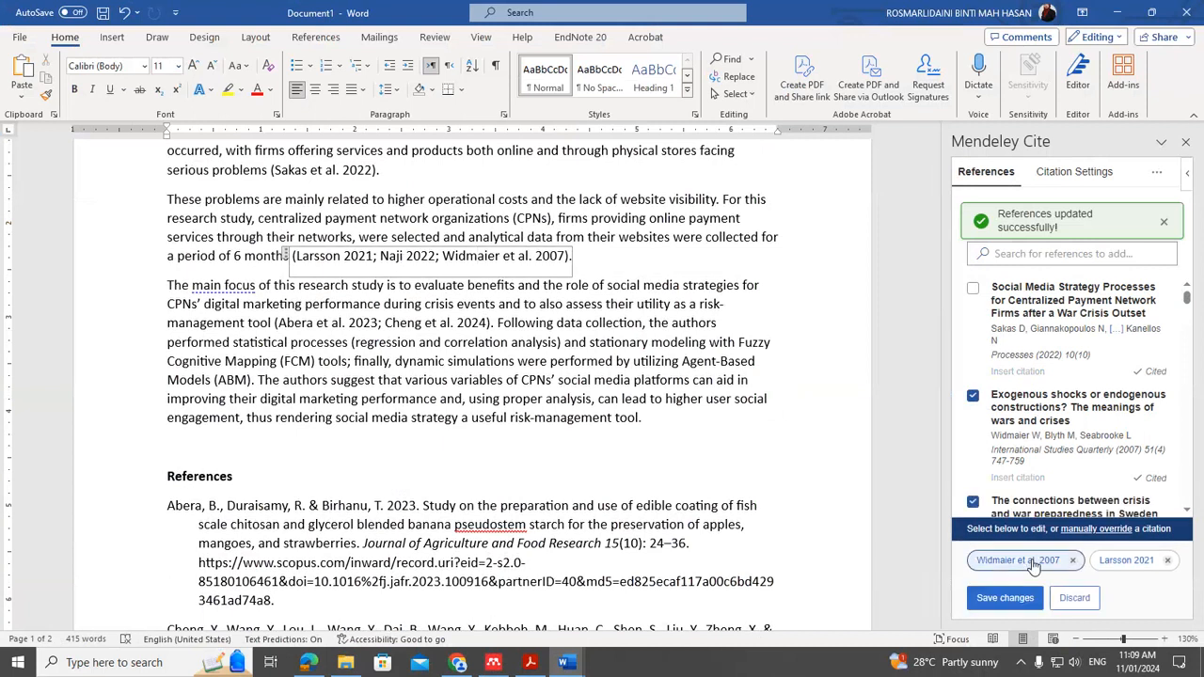
pyautogui.click(1019, 598)
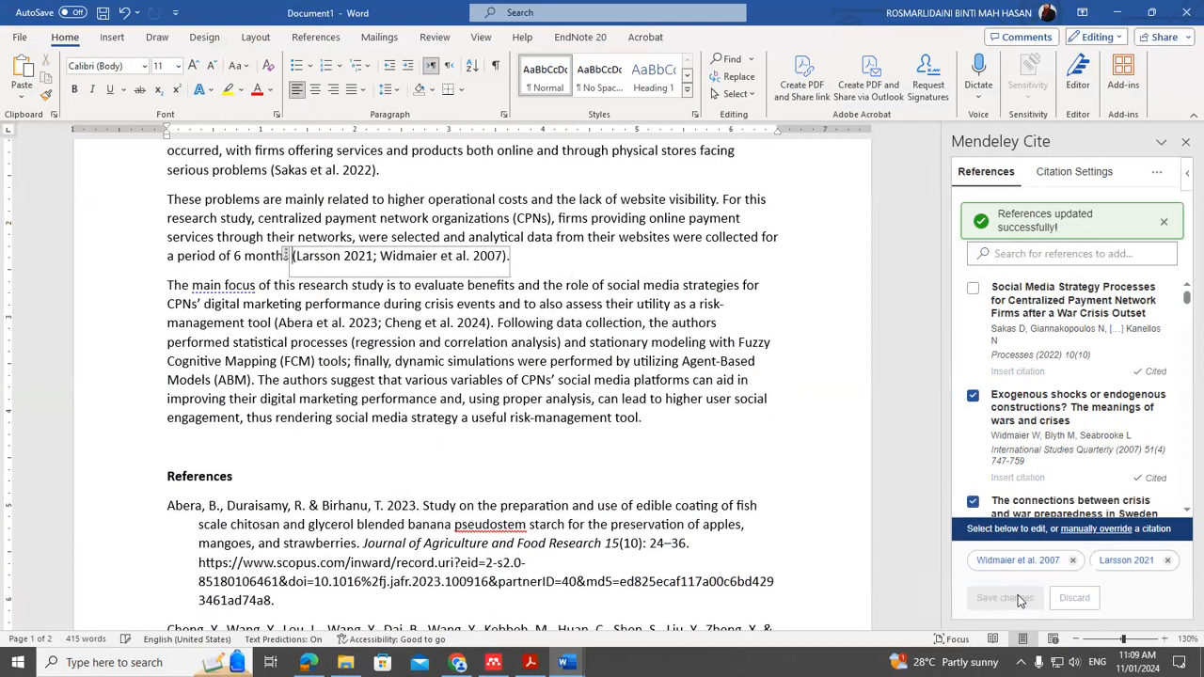
pyautogui.scroll(-7, 471, 309)
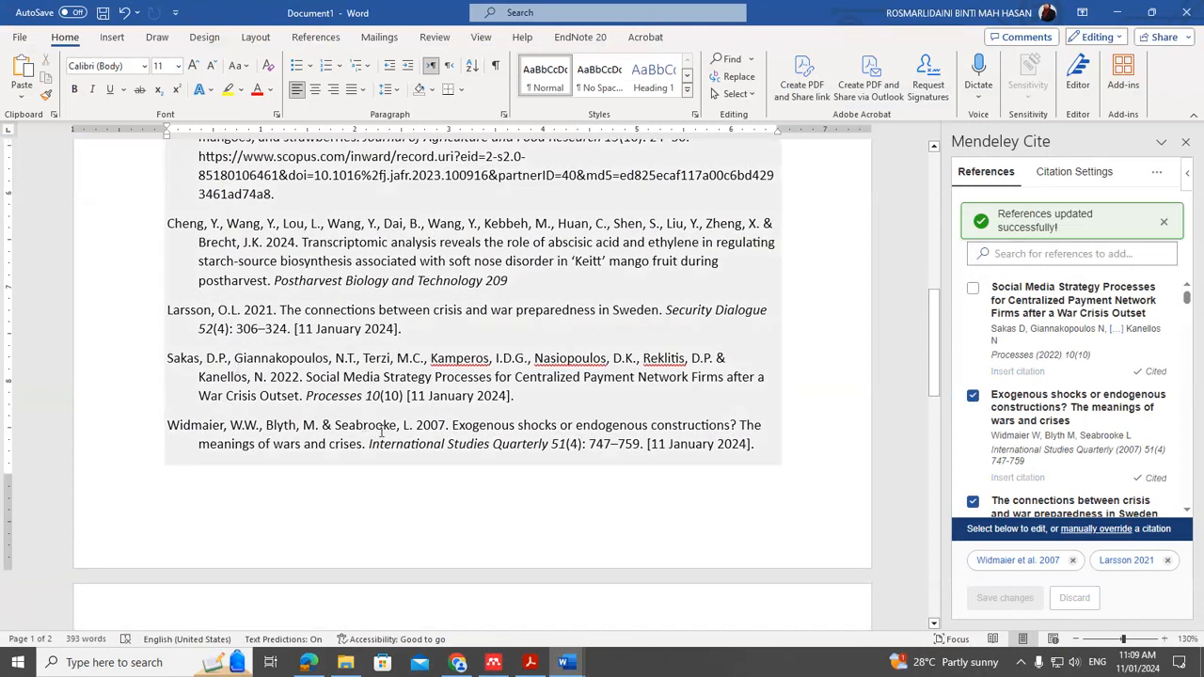
pyautogui.scroll(4, 381, 430)
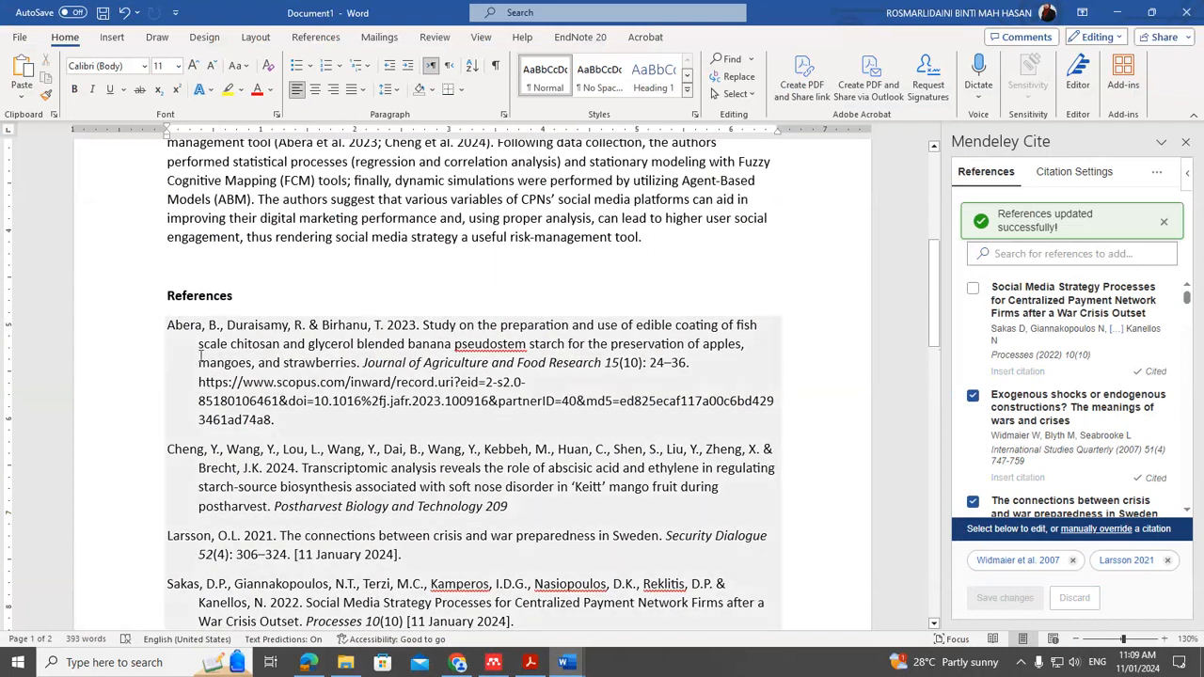
pyautogui.scroll(4, 580, 414)
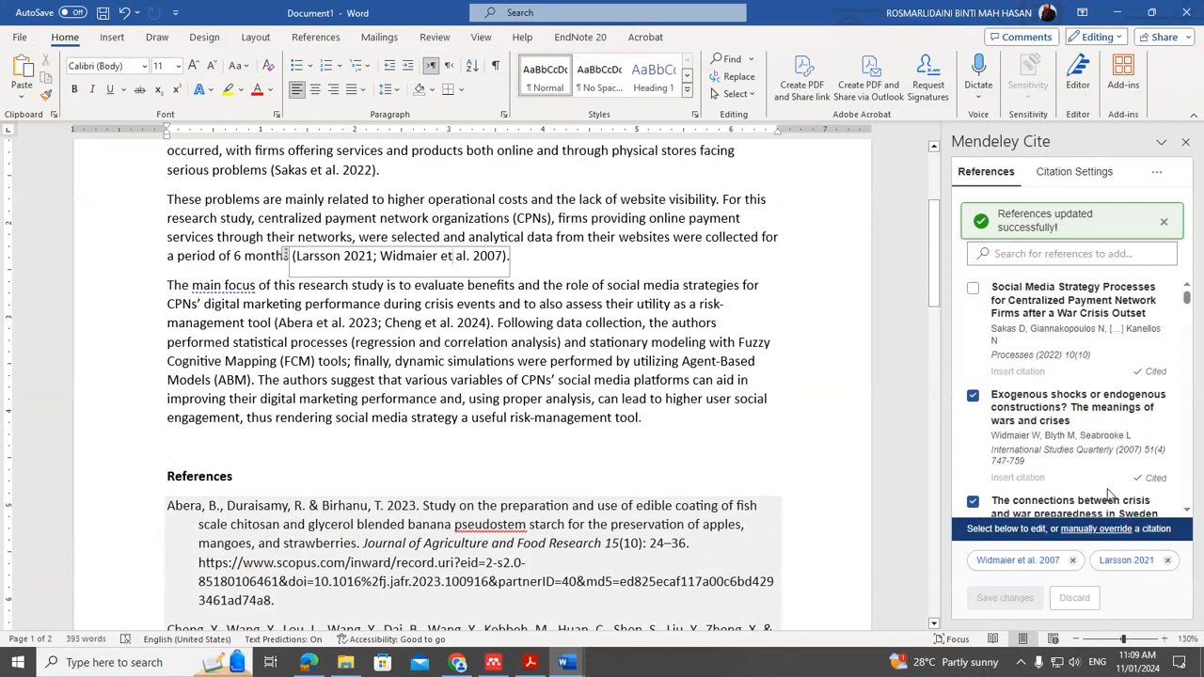
# - Add the article "Enhancing anthracnose detection in mango at early stages" to the same citation, save the change, and check the References list
pyautogui.scroll(-1, 1136, 429)
pyautogui.scroll(-8, 1137, 429)
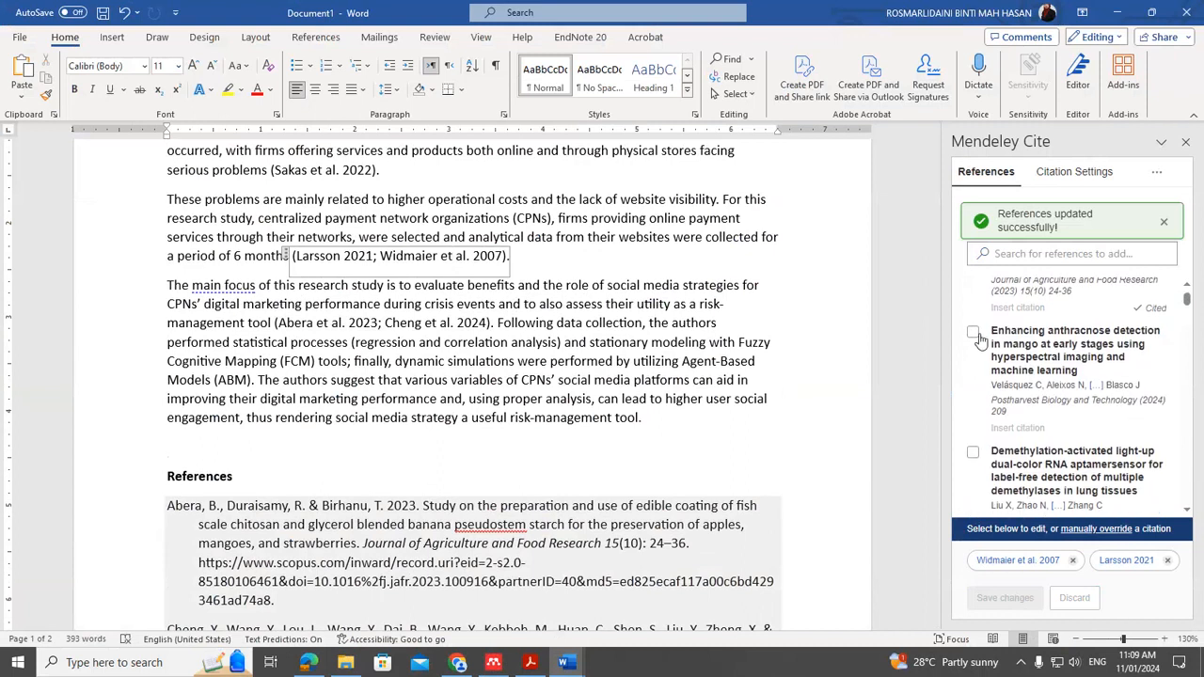
pyautogui.click(974, 336)
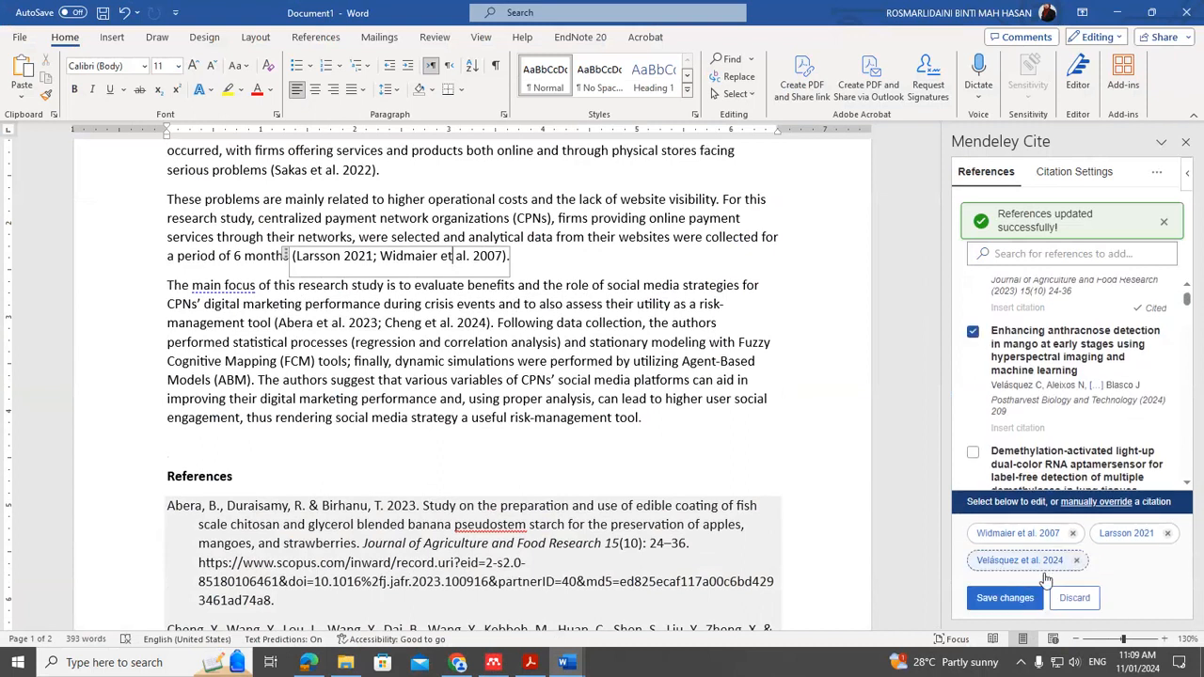
pyautogui.click(1016, 600)
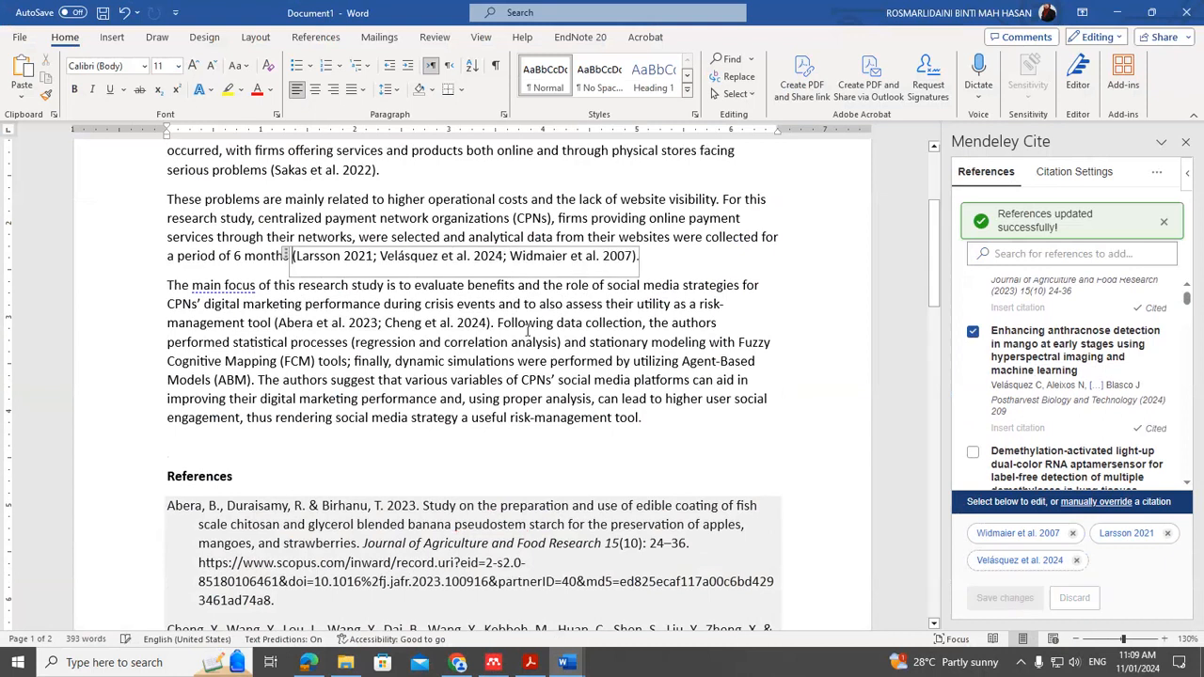
pyautogui.scroll(-10, 446, 293)
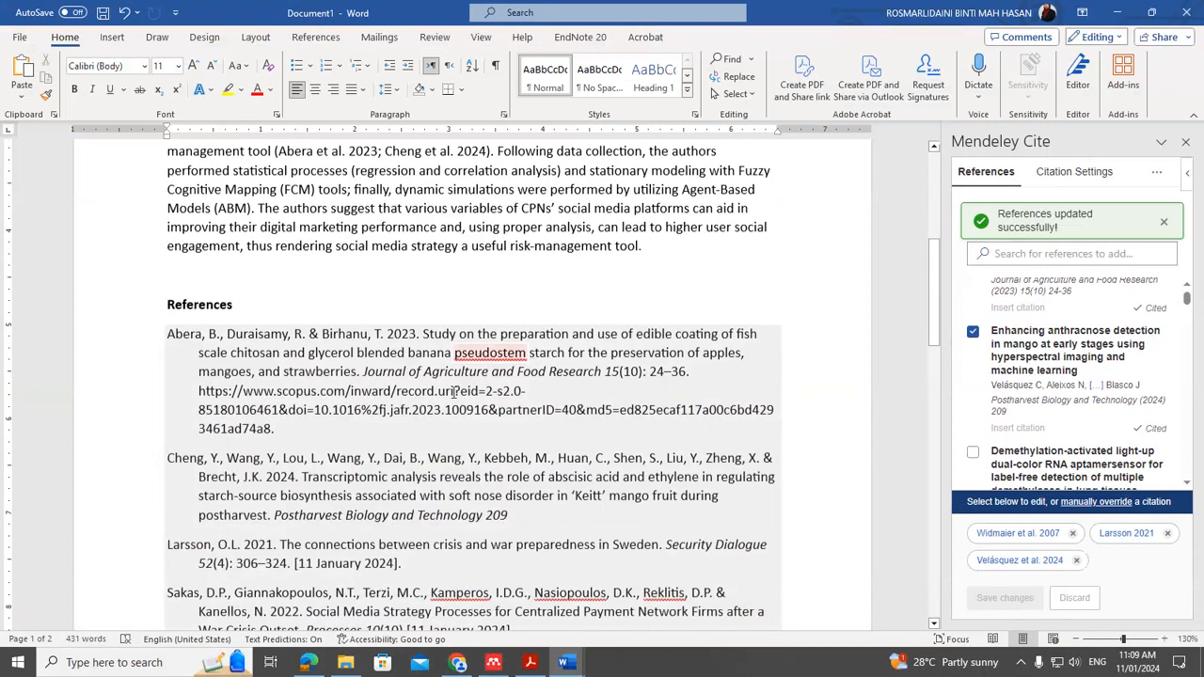
pyautogui.moveTo(174, 336); pyautogui.dragTo(764, 375)
pyautogui.scroll(-3, 662, 404)
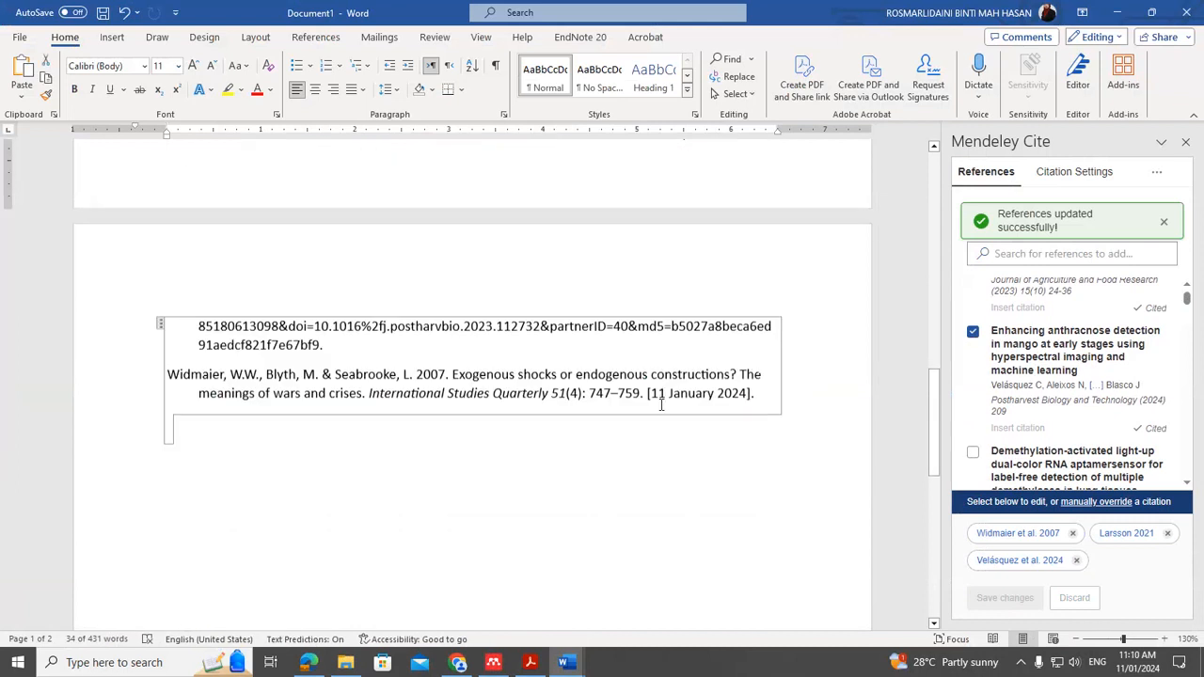
pyautogui.scroll(10, 661, 404)
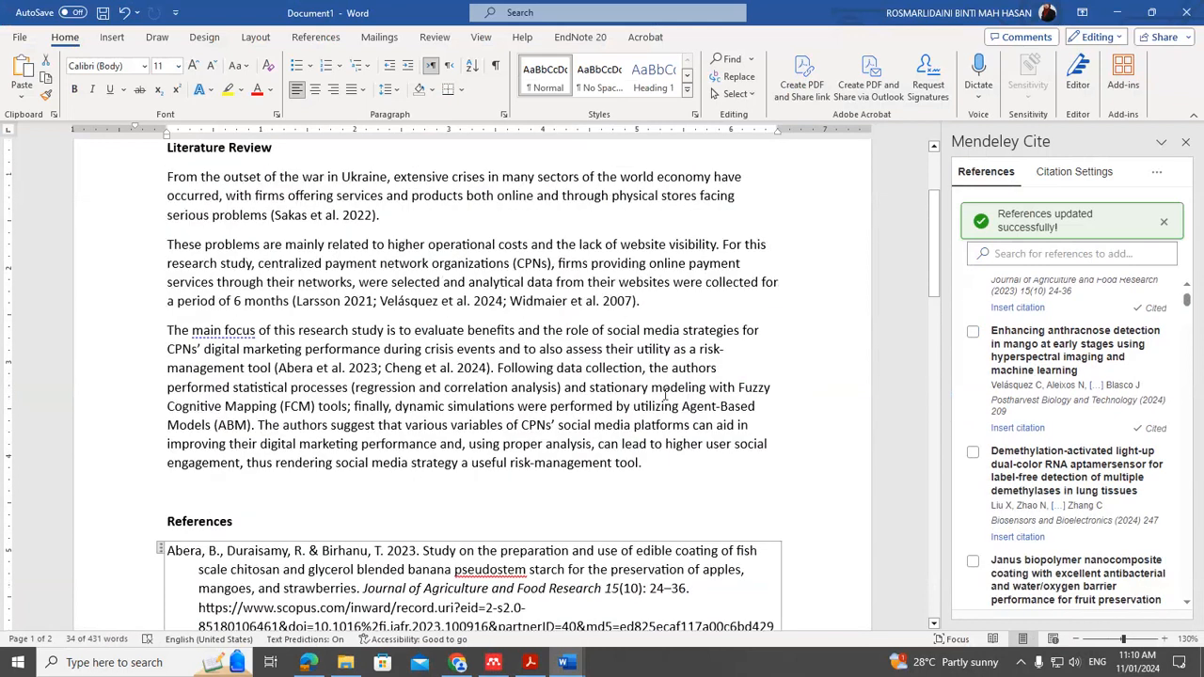
# - Add "Tomatoes, technology, and oligopsony" to the citation after "risk-management tool", save the change, and highlight its entry in the References list
pyautogui.click(350, 369)
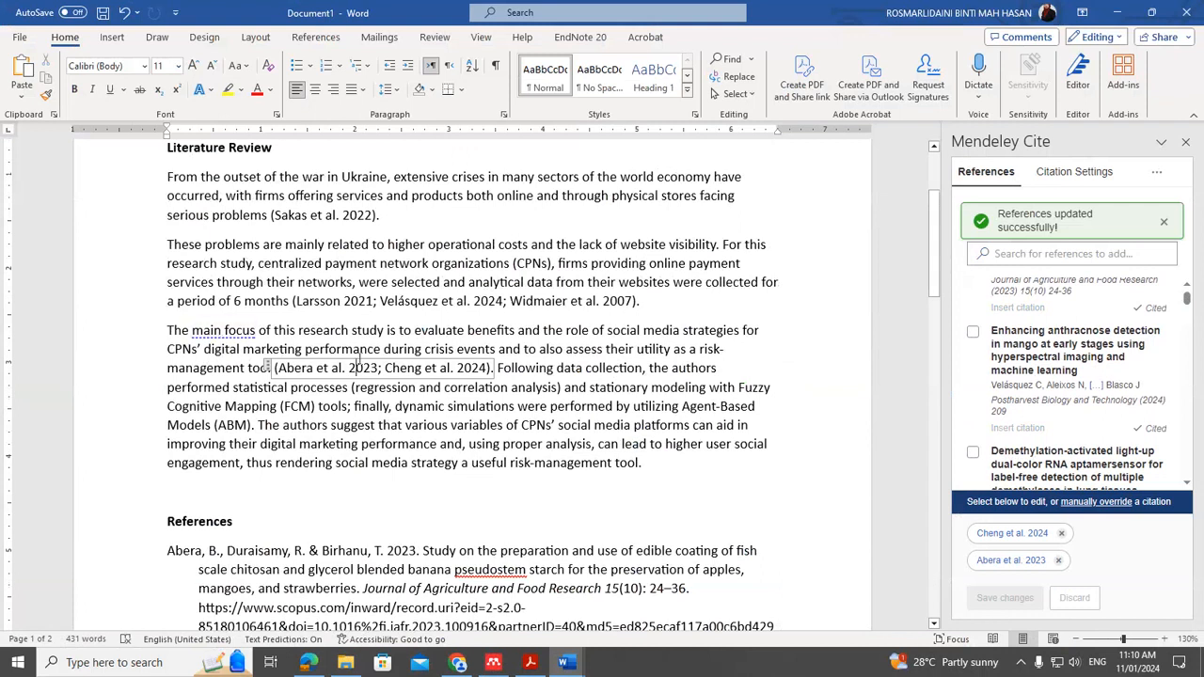
pyautogui.scroll(-10, 1053, 405)
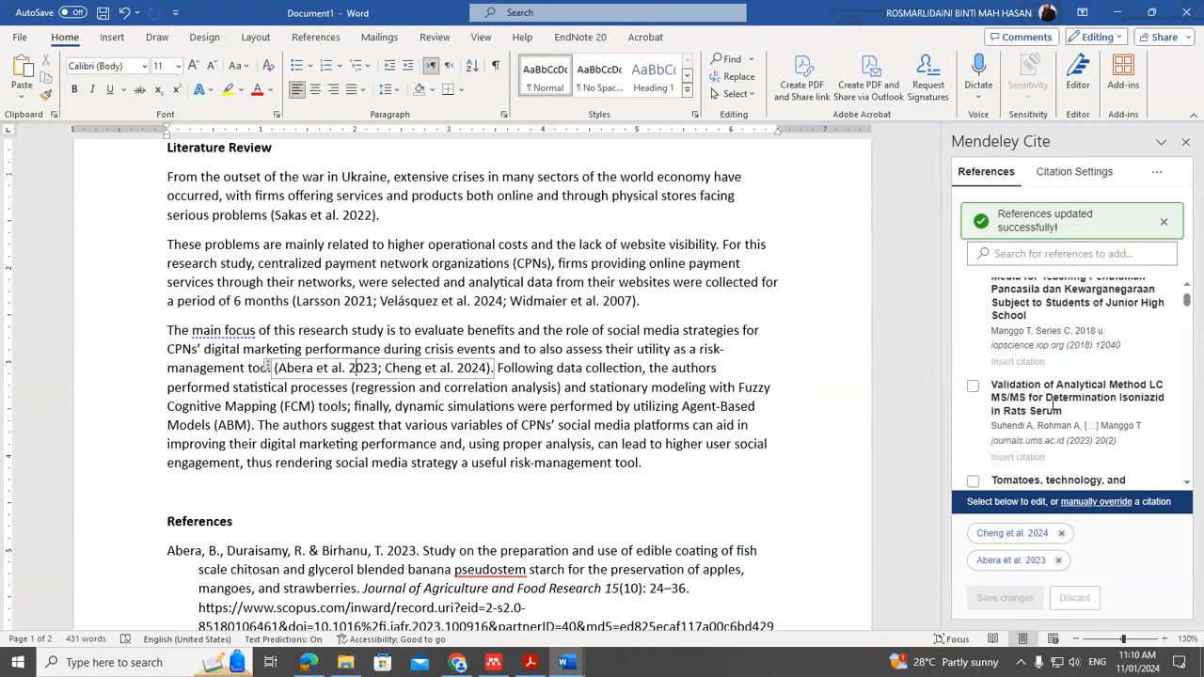
pyautogui.click(973, 290)
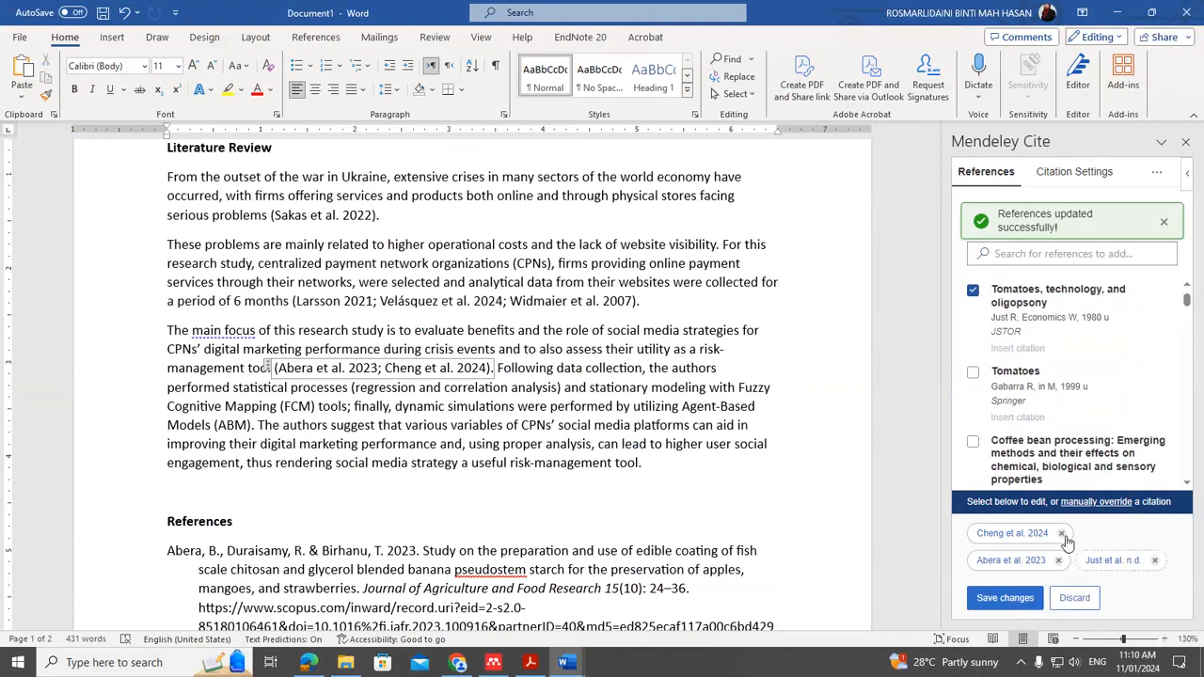
pyautogui.click(1010, 598)
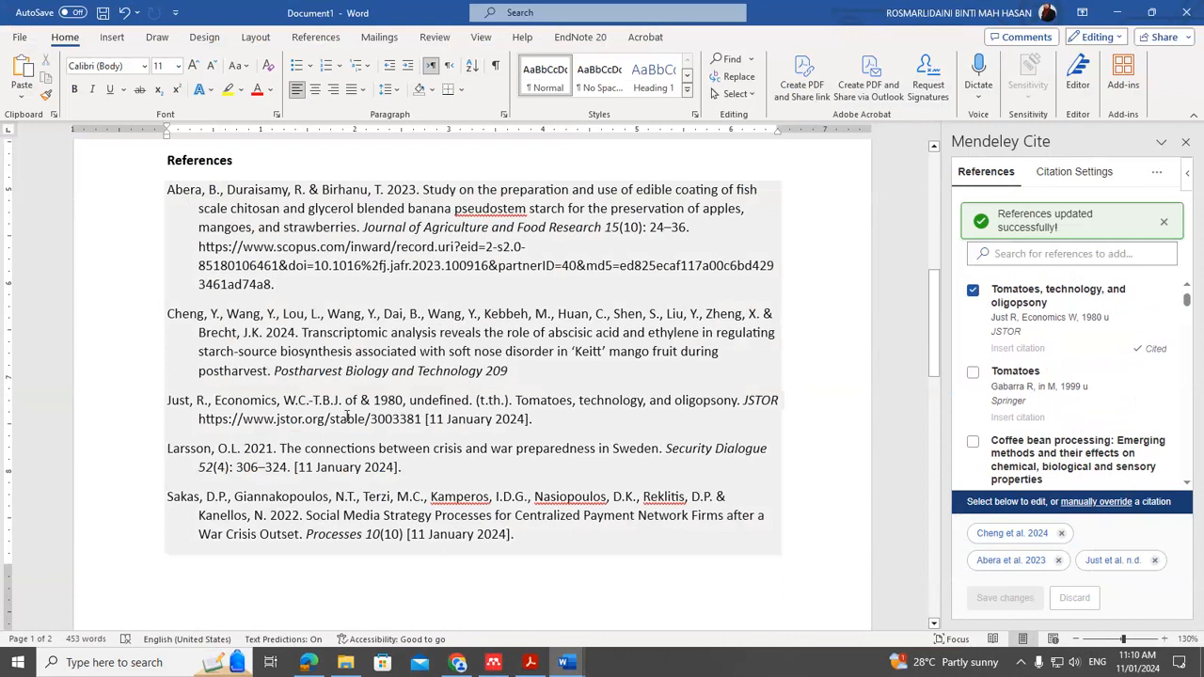
pyautogui.moveTo(537, 419); pyautogui.dragTo(207, 399)
pyautogui.scroll(3, 712, 326)
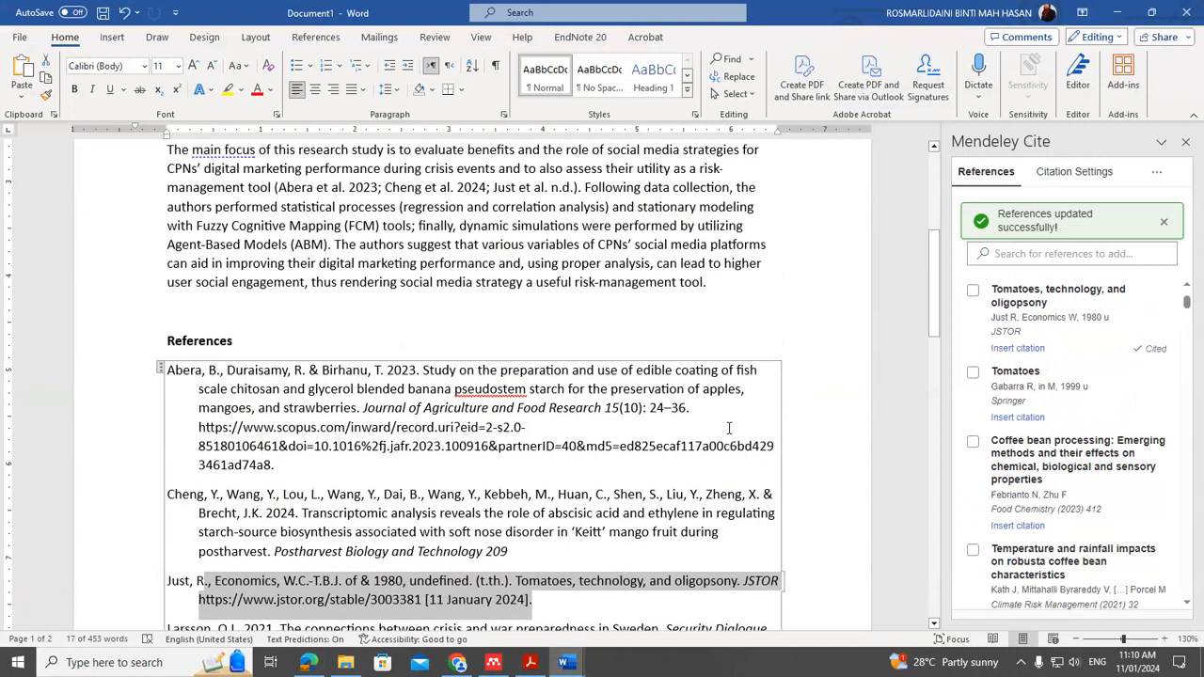
# - Switch to the Topik 6 PDF in Acrobat and read slides 33 and 34 on removing citations and on font and size
pyautogui.moveTo(532, 666)
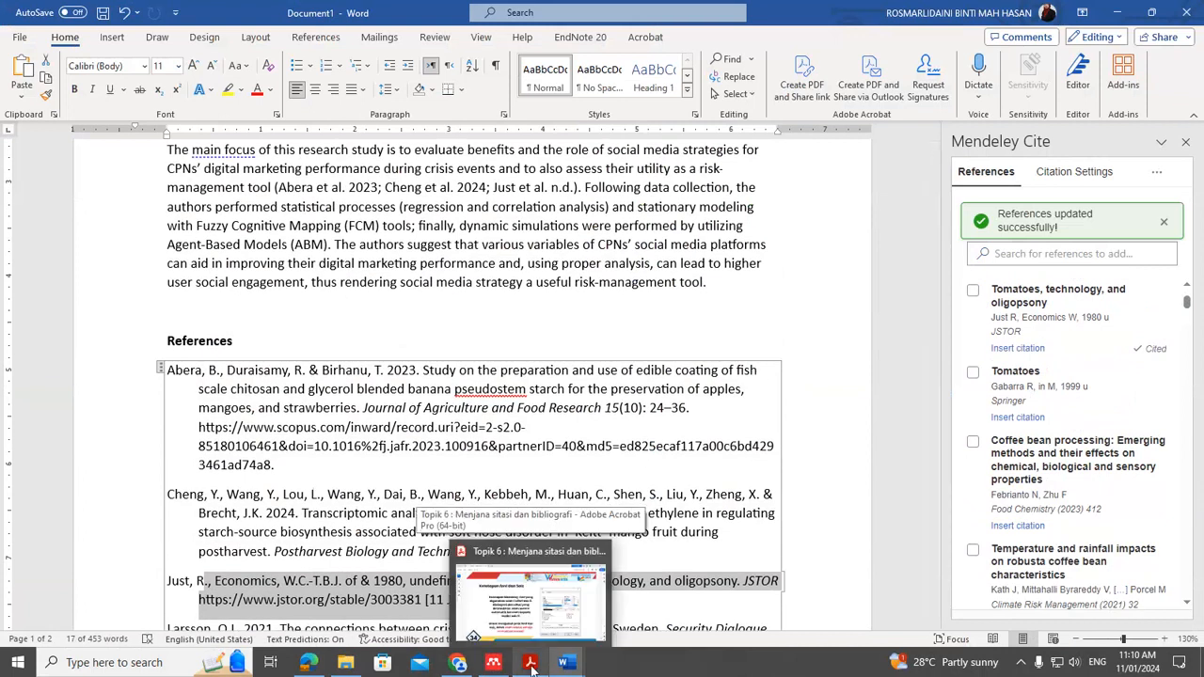
pyautogui.click(526, 597)
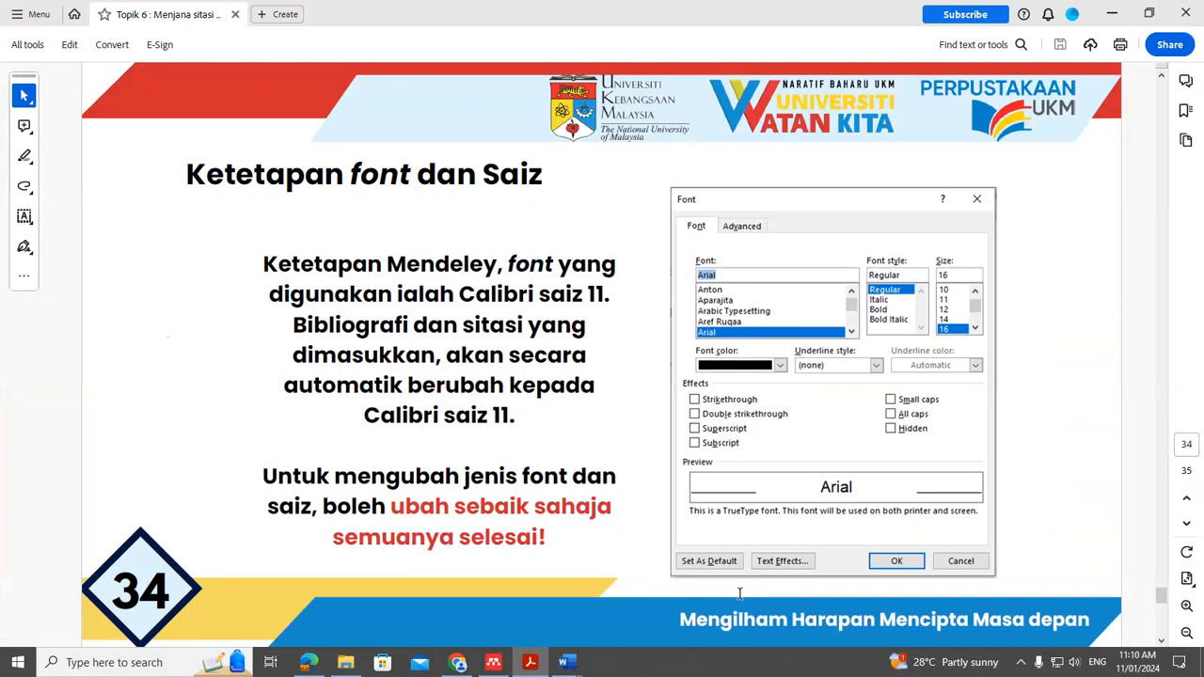
pyautogui.scroll(1, 744, 591)
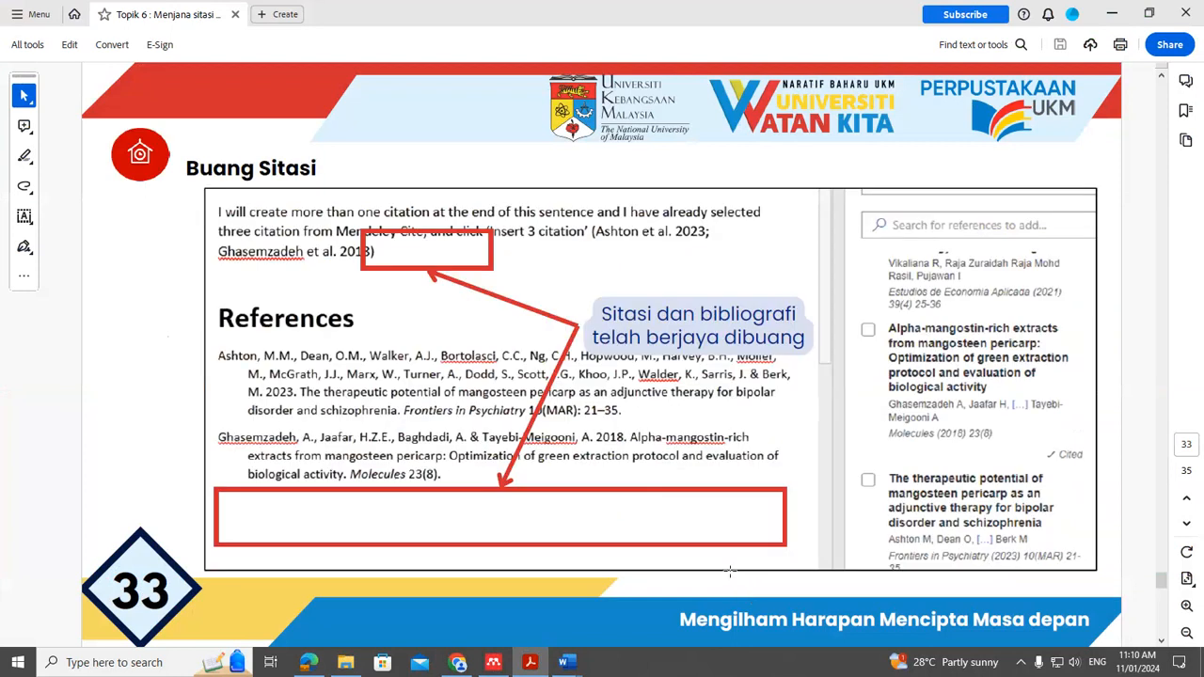
pyautogui.scroll(-1, 539, 263)
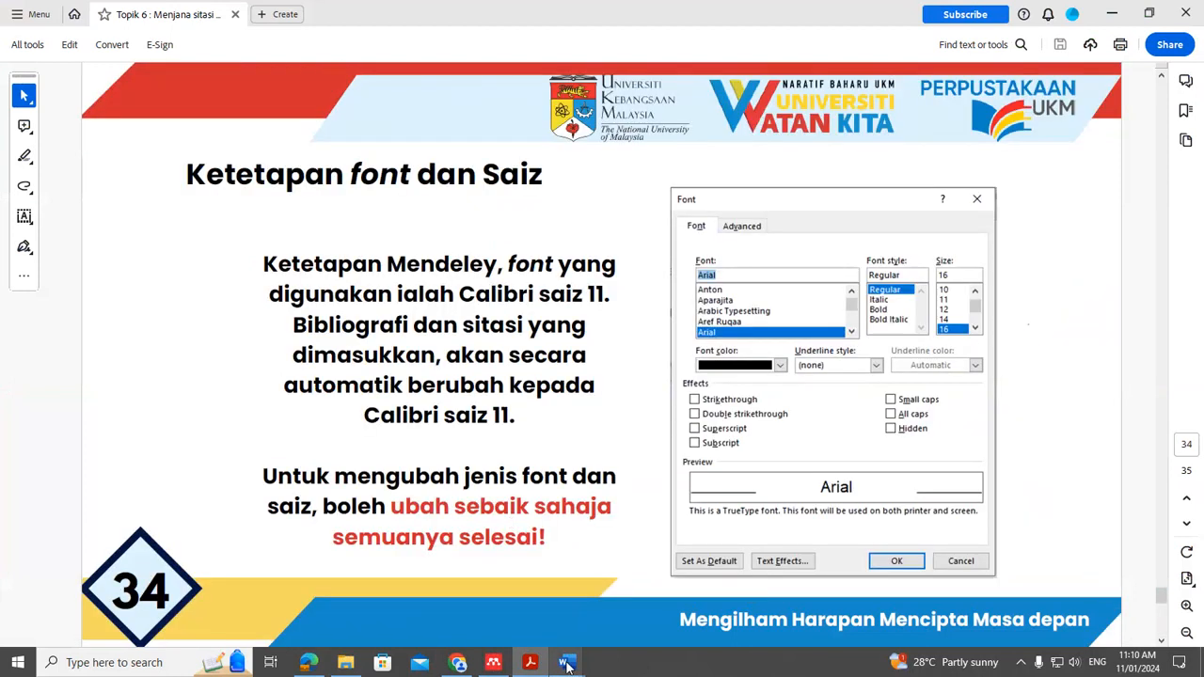
# - Switch back to Document1 in Word and set the whole document's text to Times New Roman, size 12
pyautogui.moveTo(565, 664)
pyautogui.click(643, 596)
pyautogui.scroll(4, 637, 590)
pyautogui.scroll(-2, 528, 392)
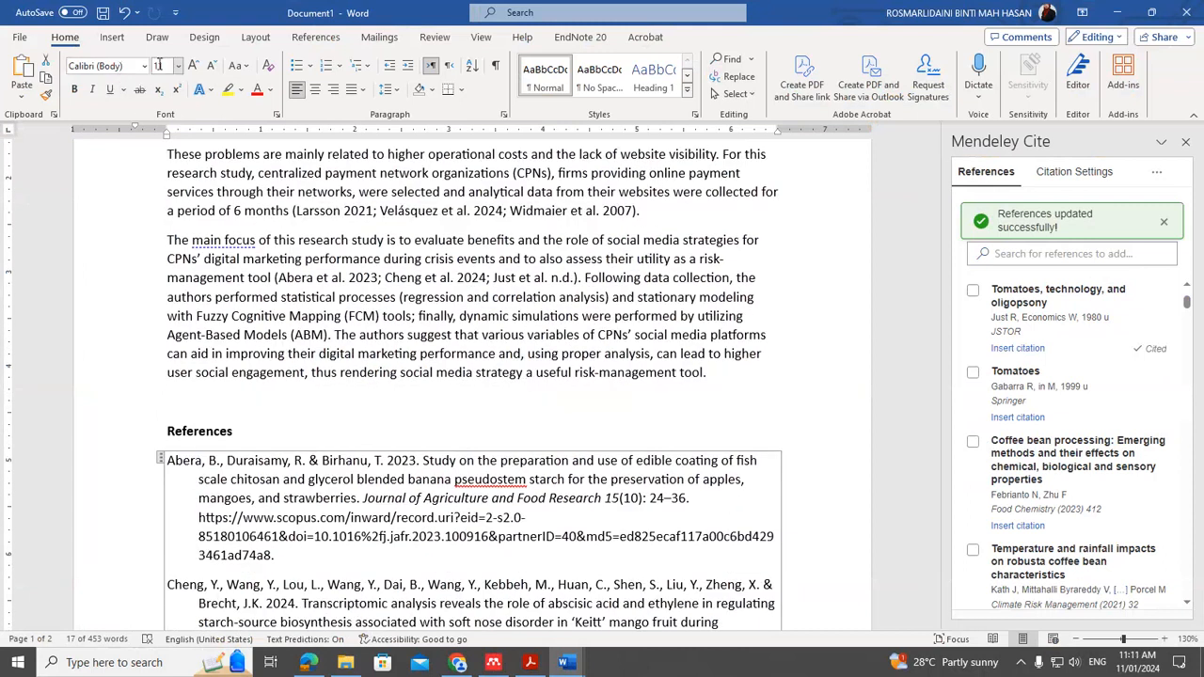
pyautogui.scroll(-3, 384, 299)
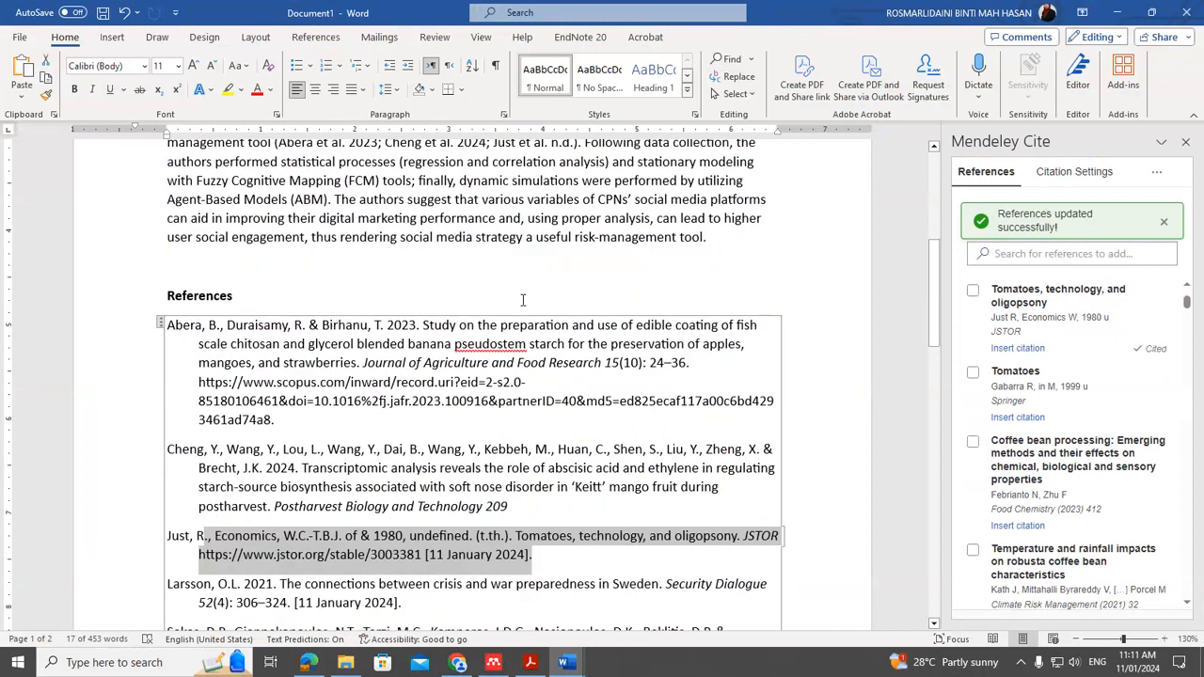
pyautogui.scroll(-2, 523, 300)
pyautogui.scroll(5, 523, 298)
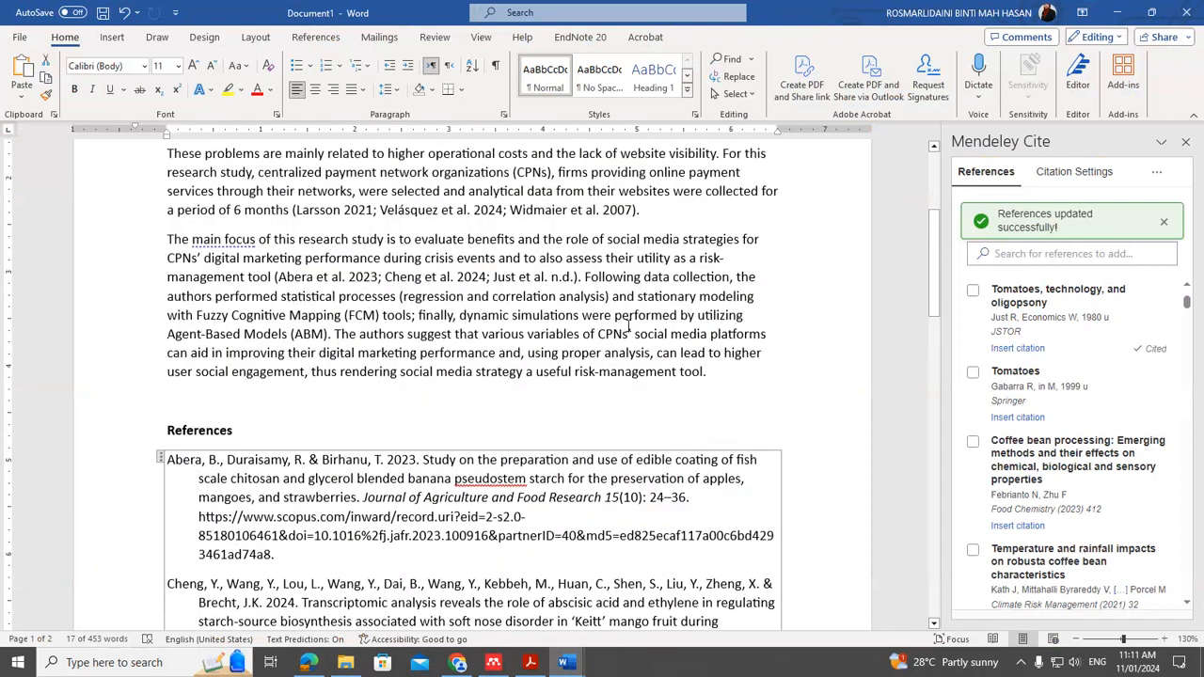
pyautogui.hotkey('ctrl', 'a')
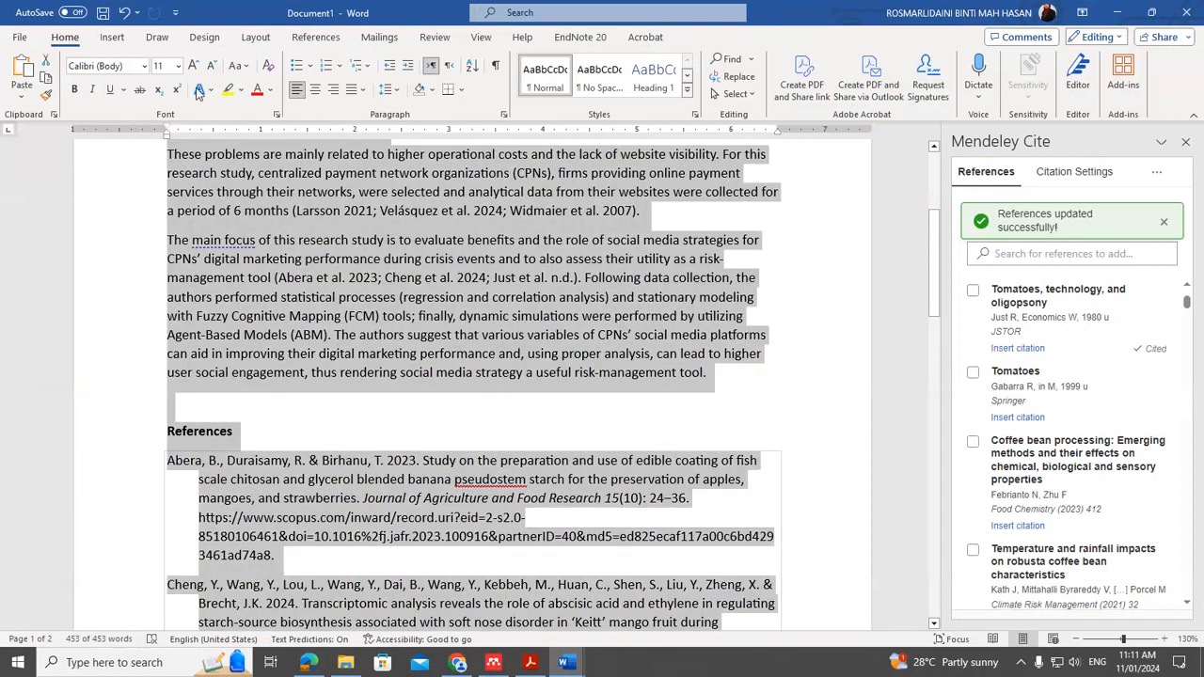
pyautogui.click(144, 66)
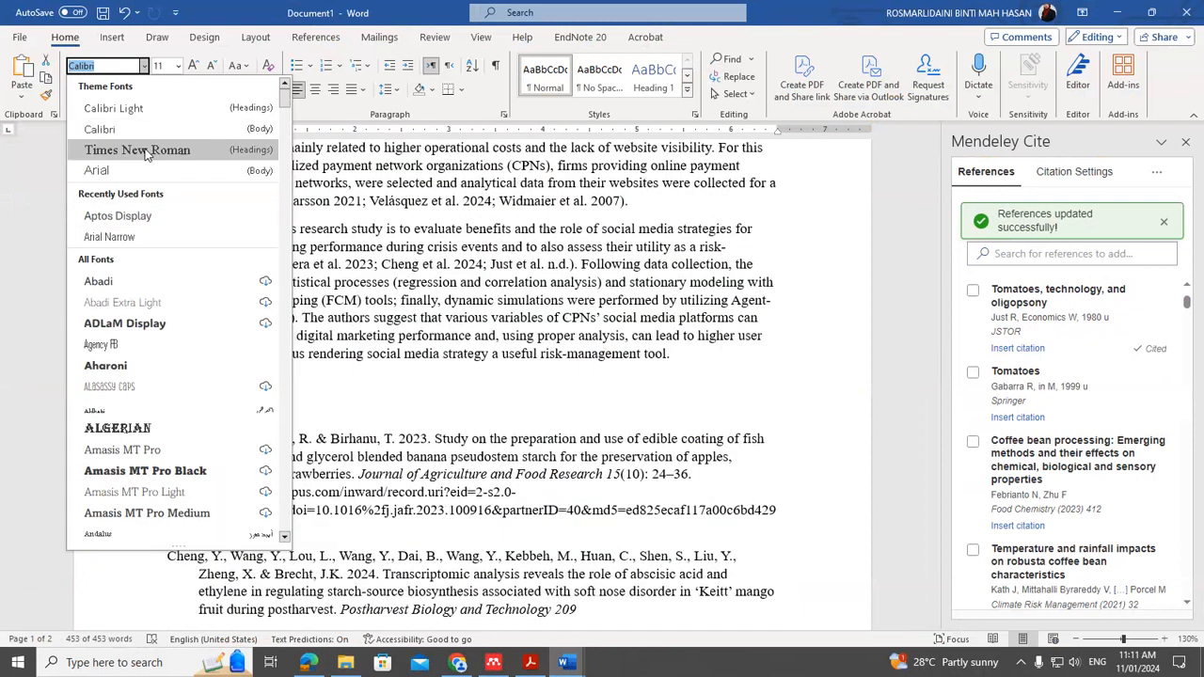
pyautogui.click(136, 149)
pyautogui.click(193, 65)
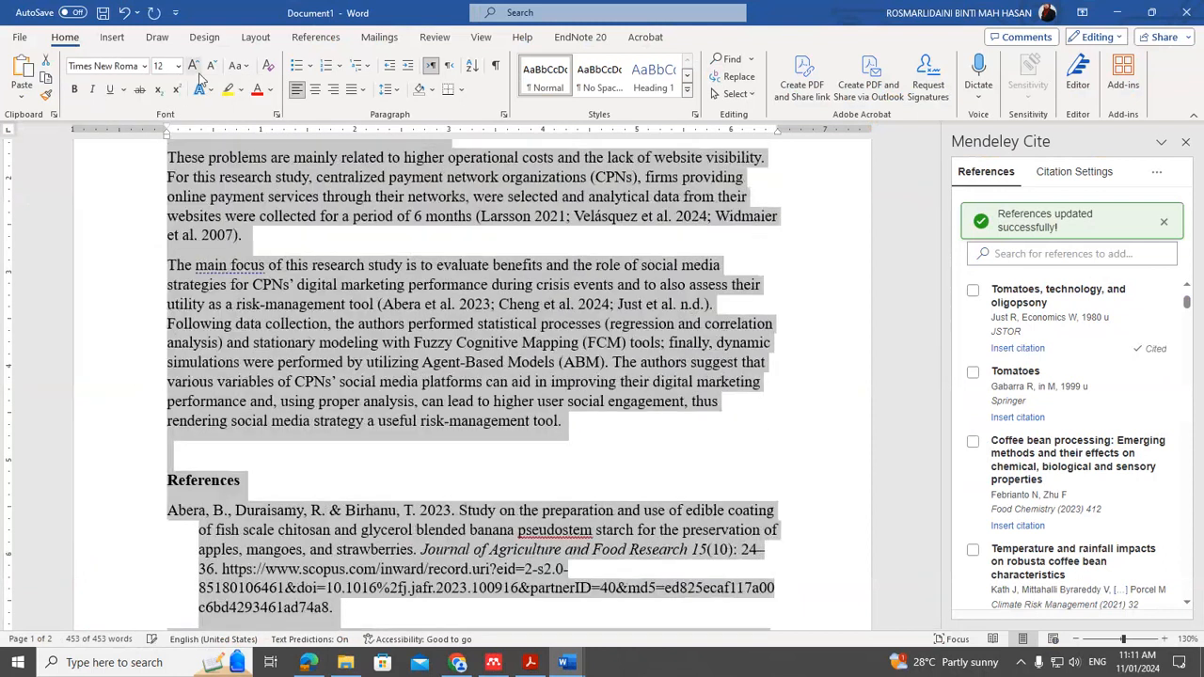
pyautogui.click(748, 453)
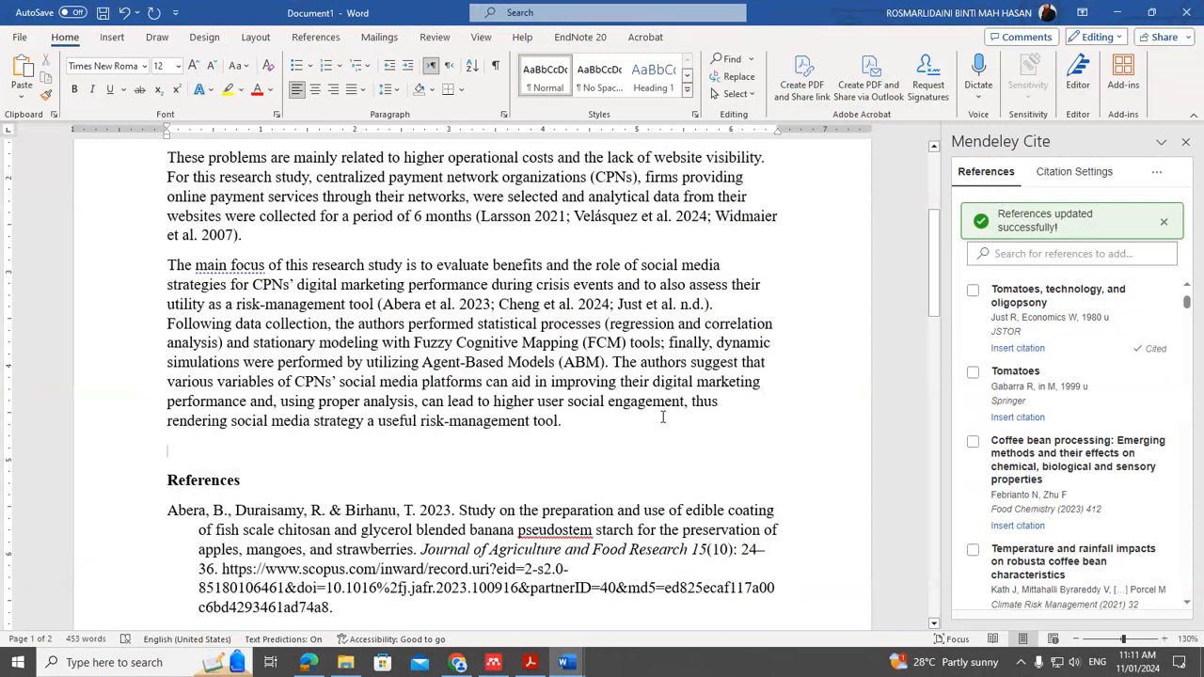
# - Justify all of the document's text, including the References list, and look through the resulting layout
pyautogui.hotkey('ctrl', 'a')
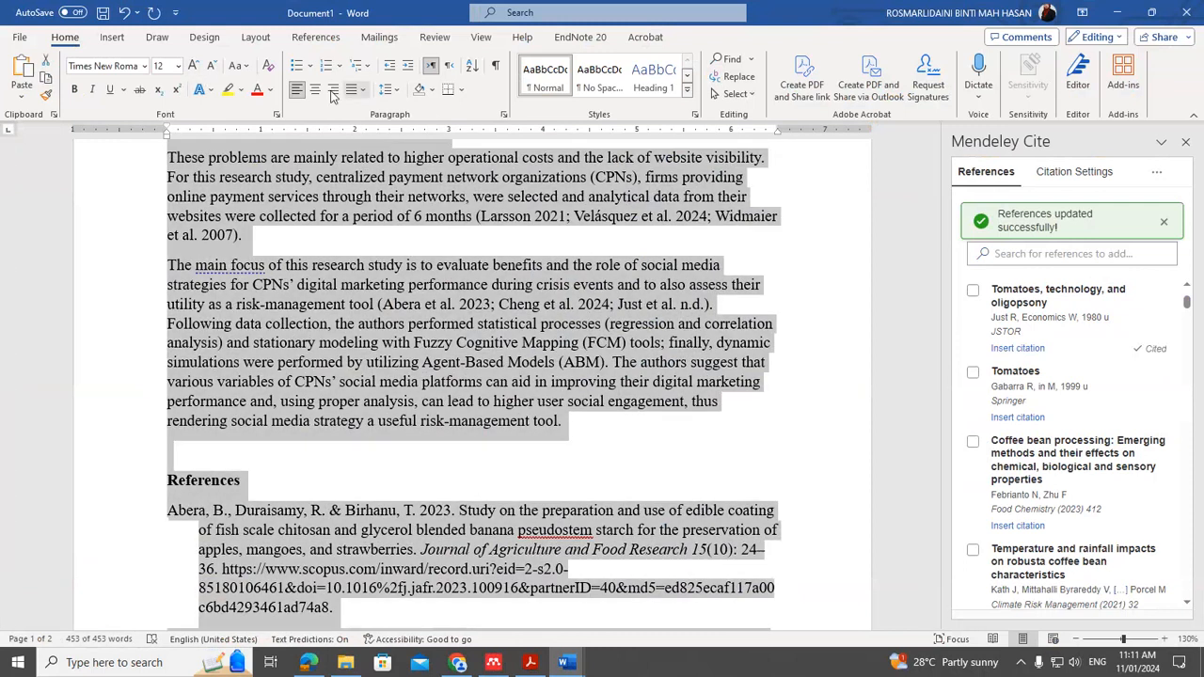
pyautogui.click(362, 90)
pyautogui.click(378, 113)
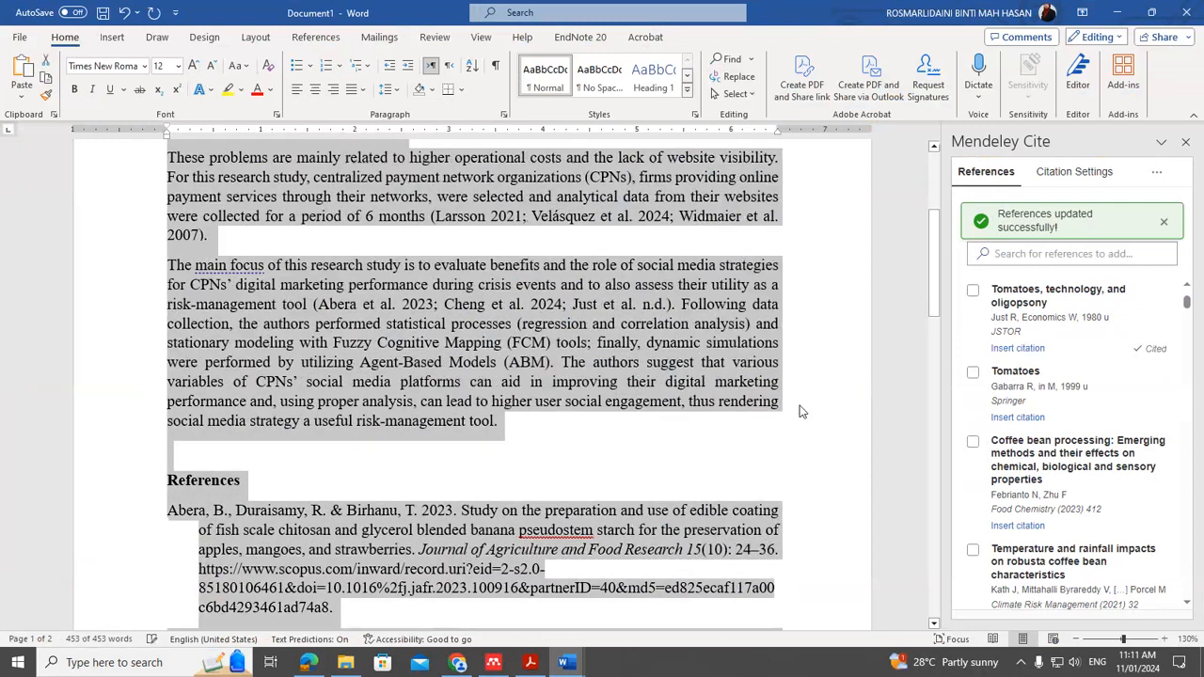
pyautogui.click(798, 406)
pyautogui.scroll(-10, 696, 468)
# - Add the "Microencapsulation of organic coffee husk polyphenols" and "Transcriptome and metabolome profiling" references to the citation after "serious problems", save, and check the References list
pyautogui.scroll(14, 696, 451)
pyautogui.scroll(1, 696, 438)
pyautogui.click(348, 388)
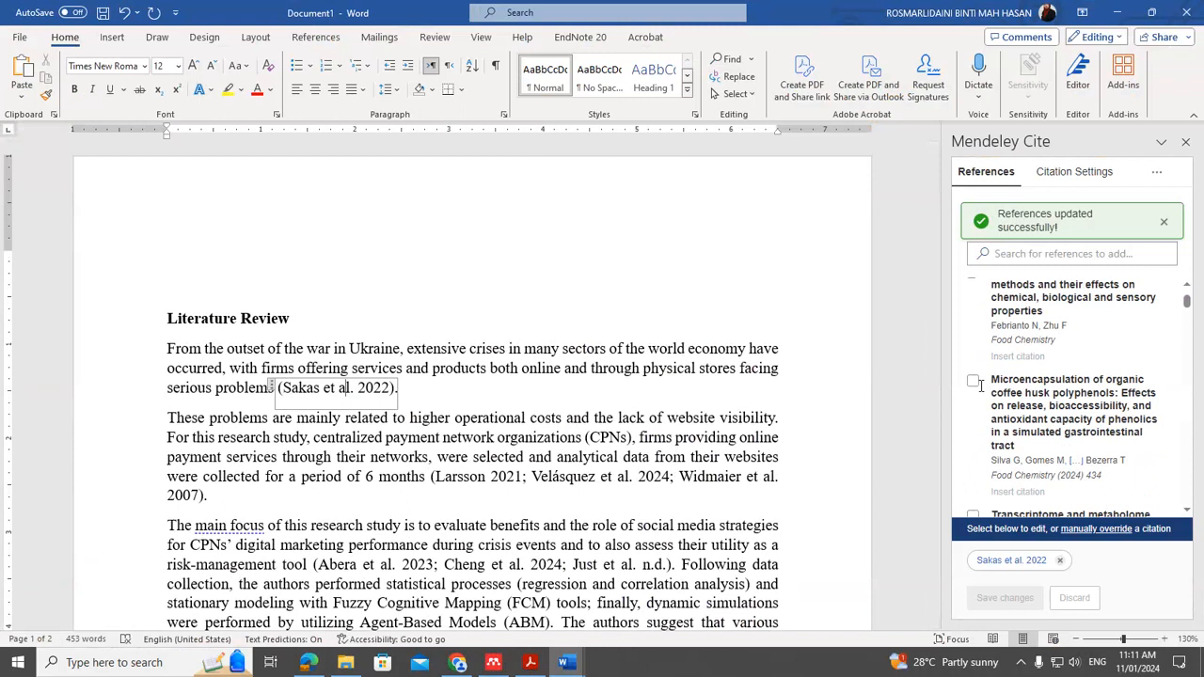
pyautogui.click(972, 380)
pyautogui.scroll(-1, 973, 380)
pyautogui.click(973, 444)
pyautogui.click(1003, 598)
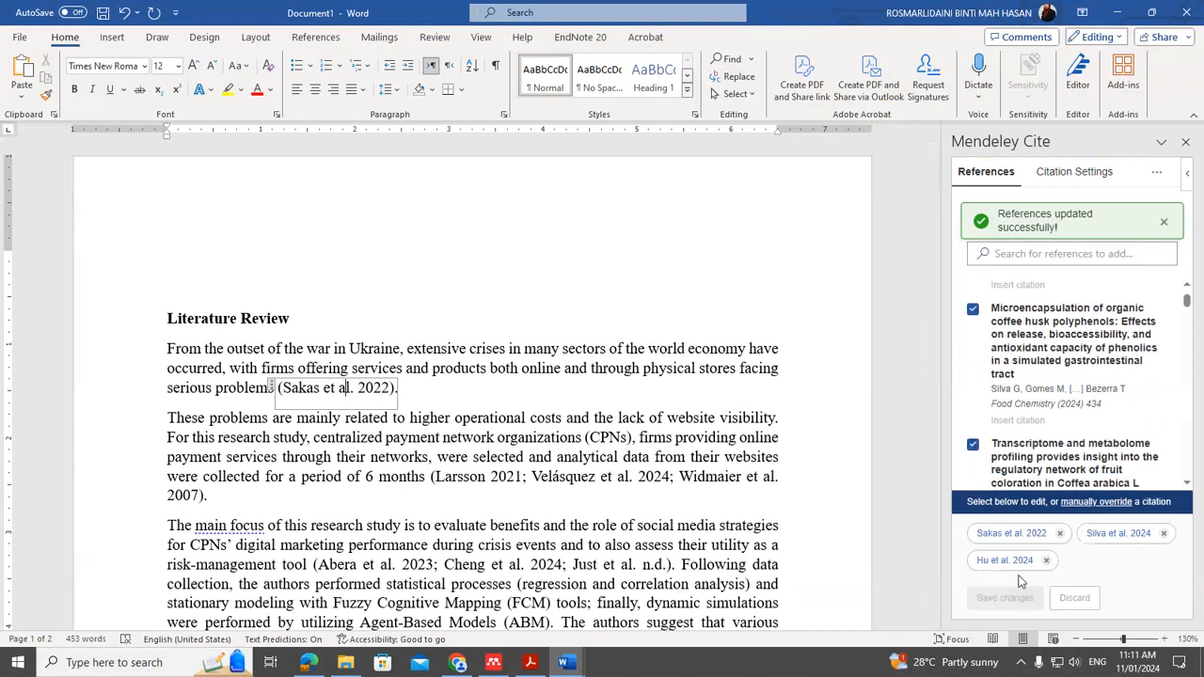
pyautogui.scroll(-9, 466, 485)
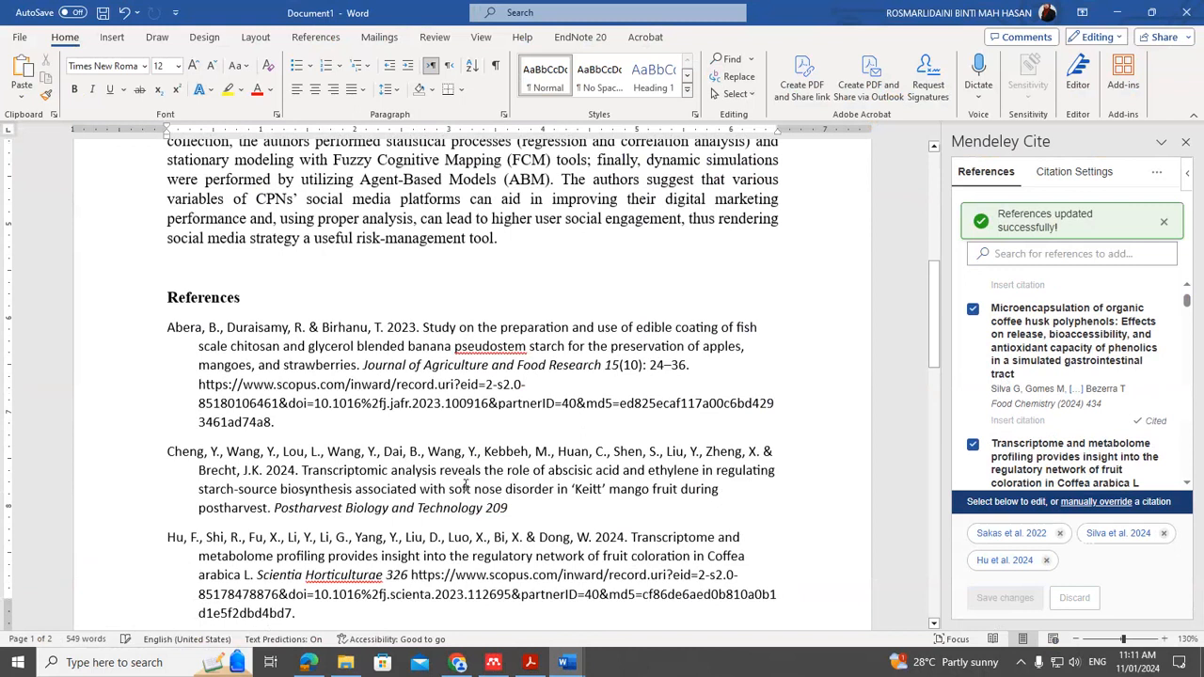
pyautogui.scroll(-15, 461, 394)
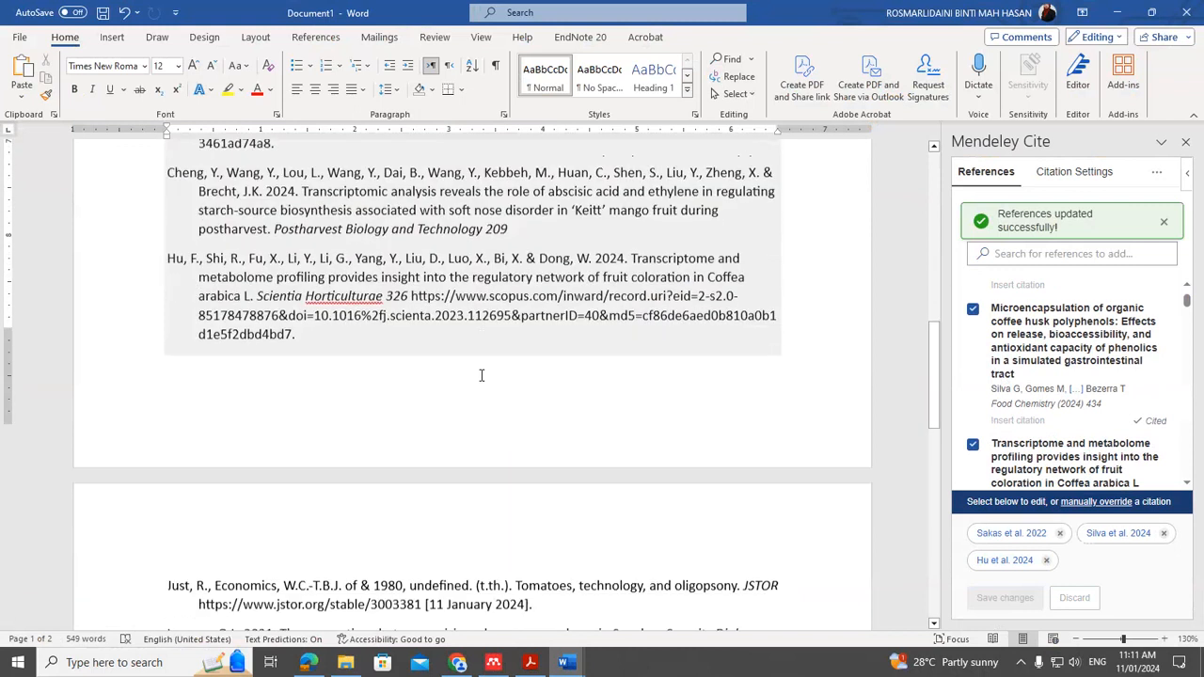
pyautogui.scroll(15, 485, 361)
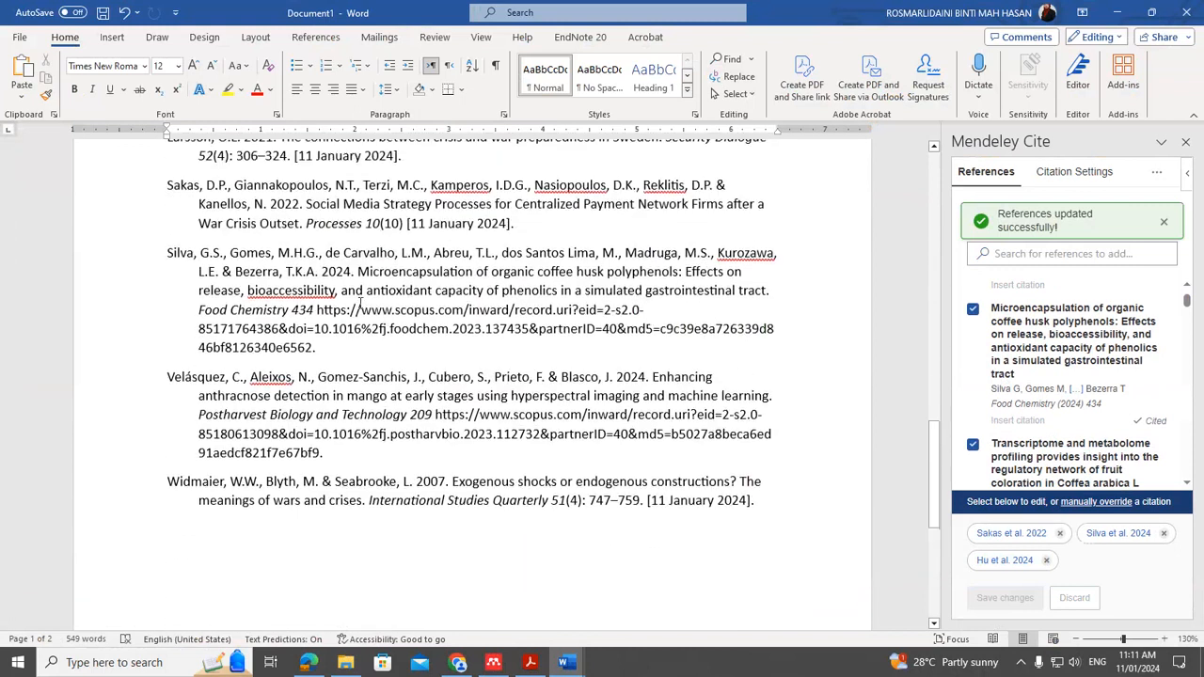
pyautogui.scroll(11, 369, 310)
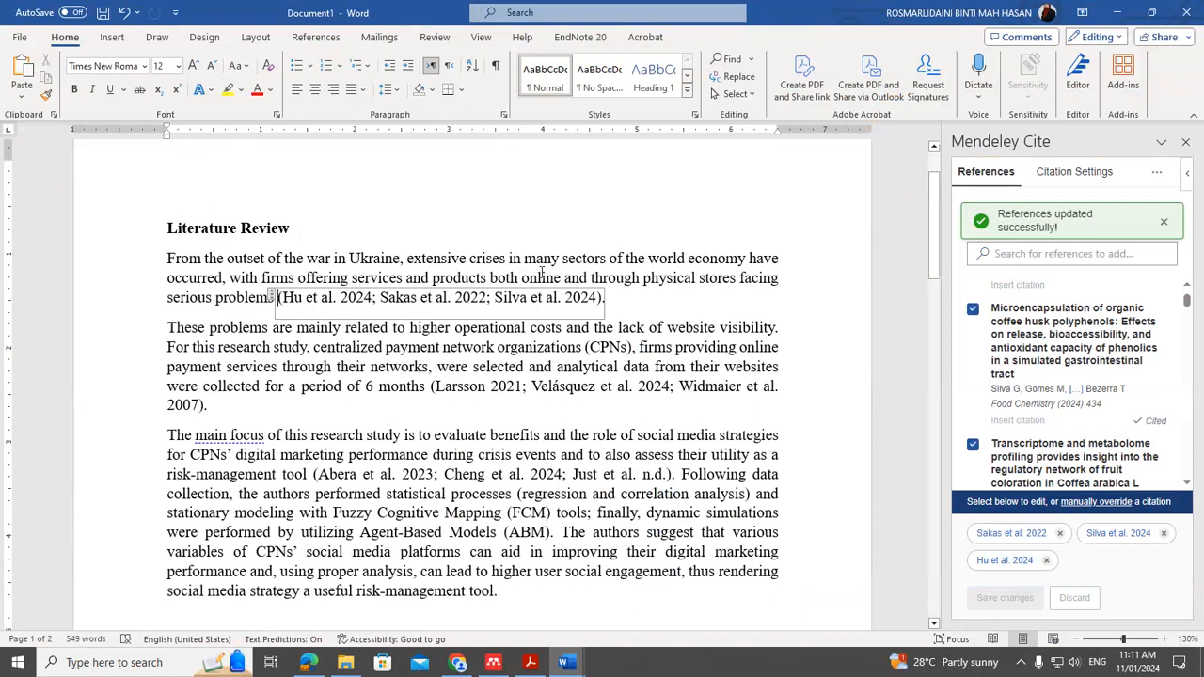
# - Set all of the document's text, including the References list, to size 12 Times New Roman again, and look through the pages
pyautogui.scroll(-3, 490, 417)
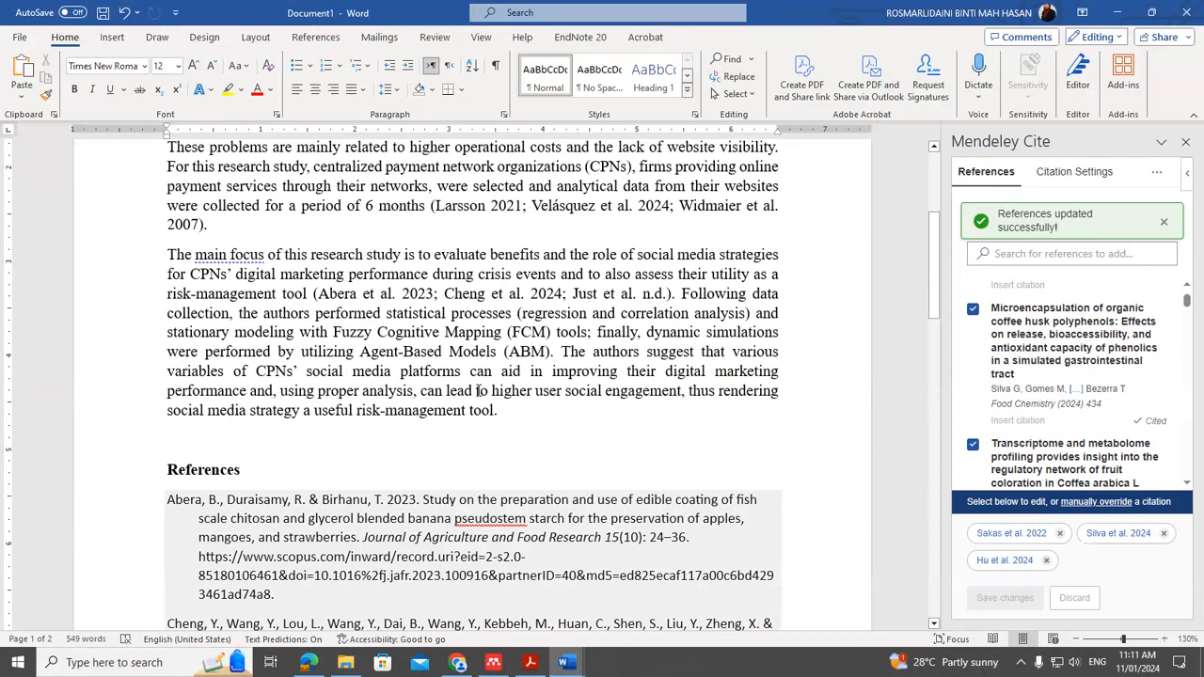
pyautogui.hotkey('ctrl', 'a')
pyautogui.click(321, 331)
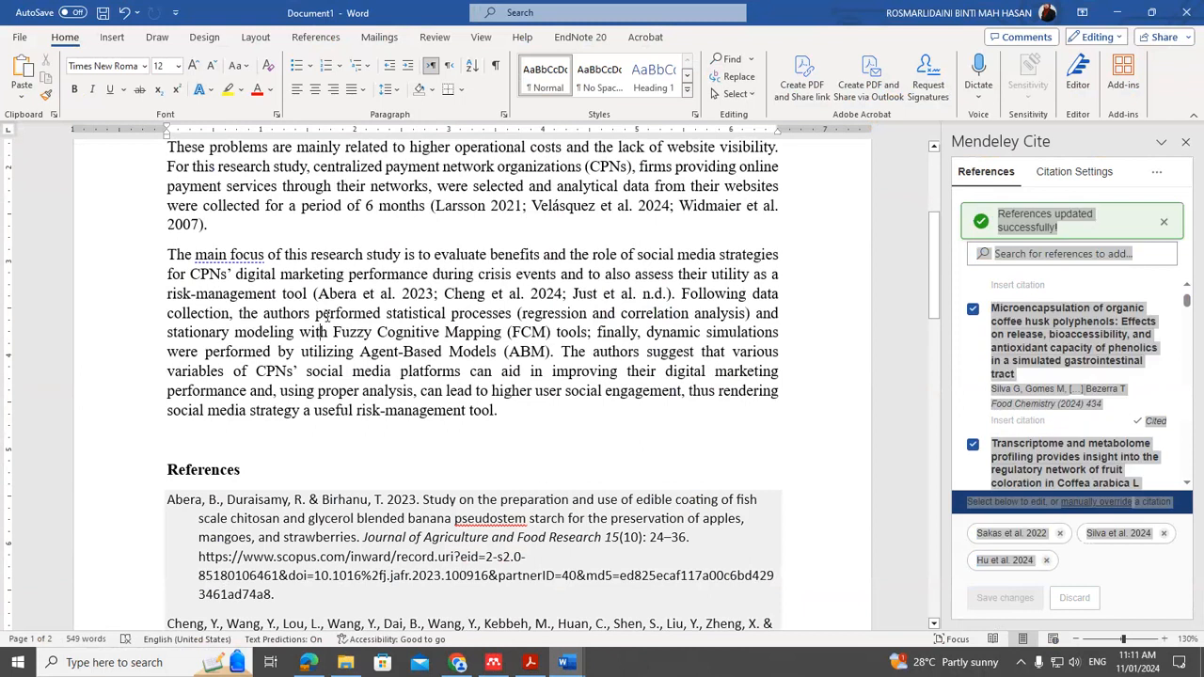
pyautogui.hotkey('ctrl', 'a')
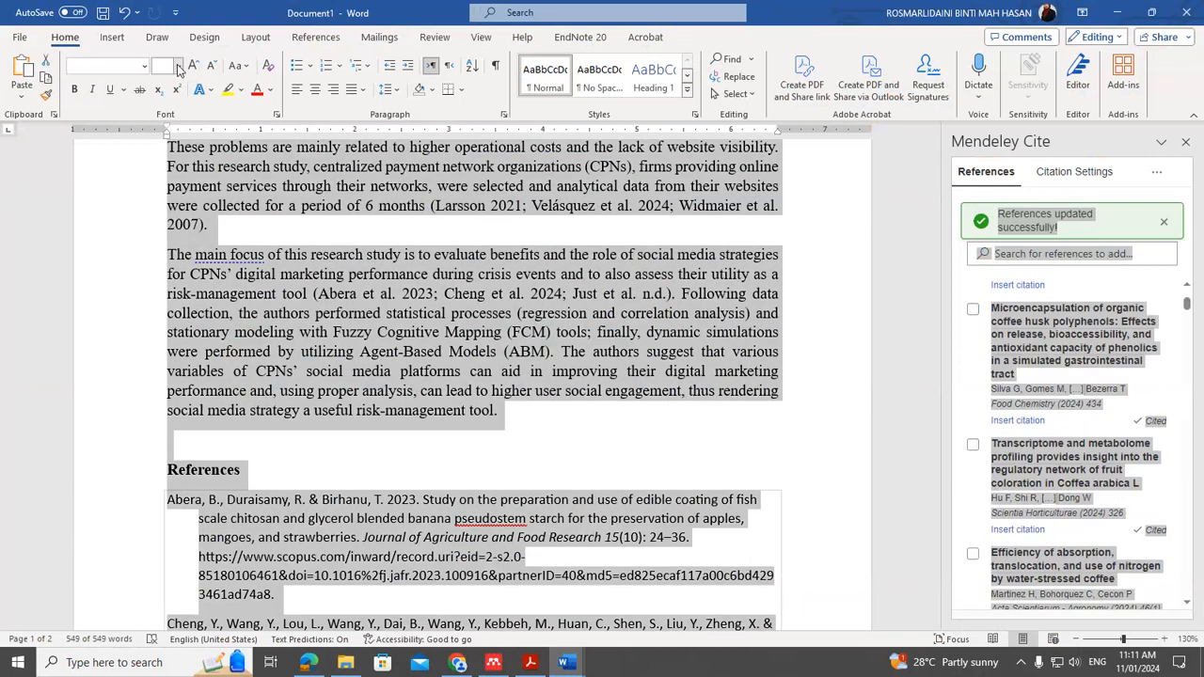
pyautogui.click(178, 67)
pyautogui.click(166, 157)
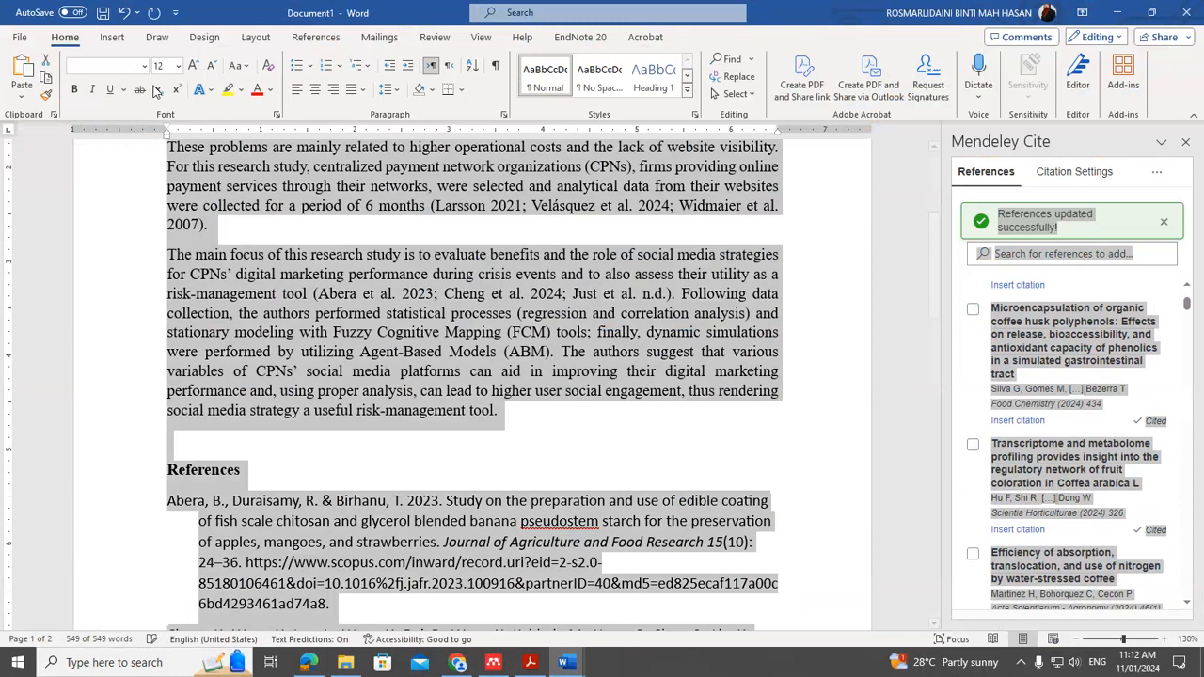
pyautogui.click(145, 67)
pyautogui.click(132, 150)
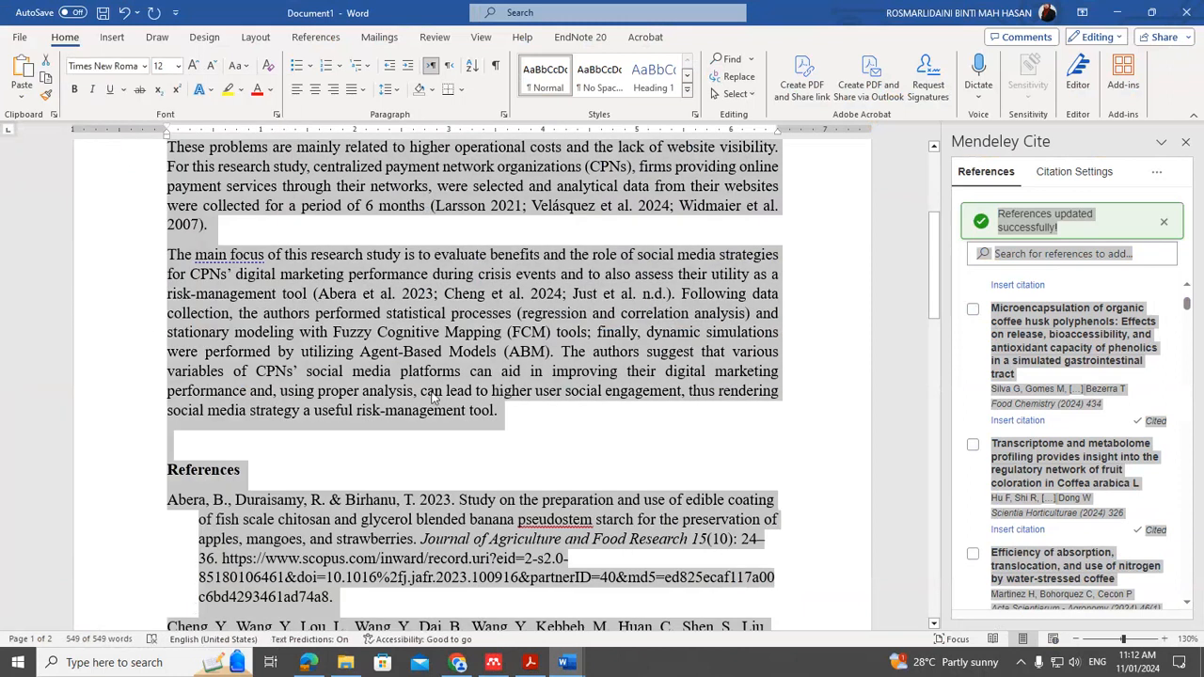
pyautogui.click(656, 462)
pyautogui.scroll(-5, 621, 443)
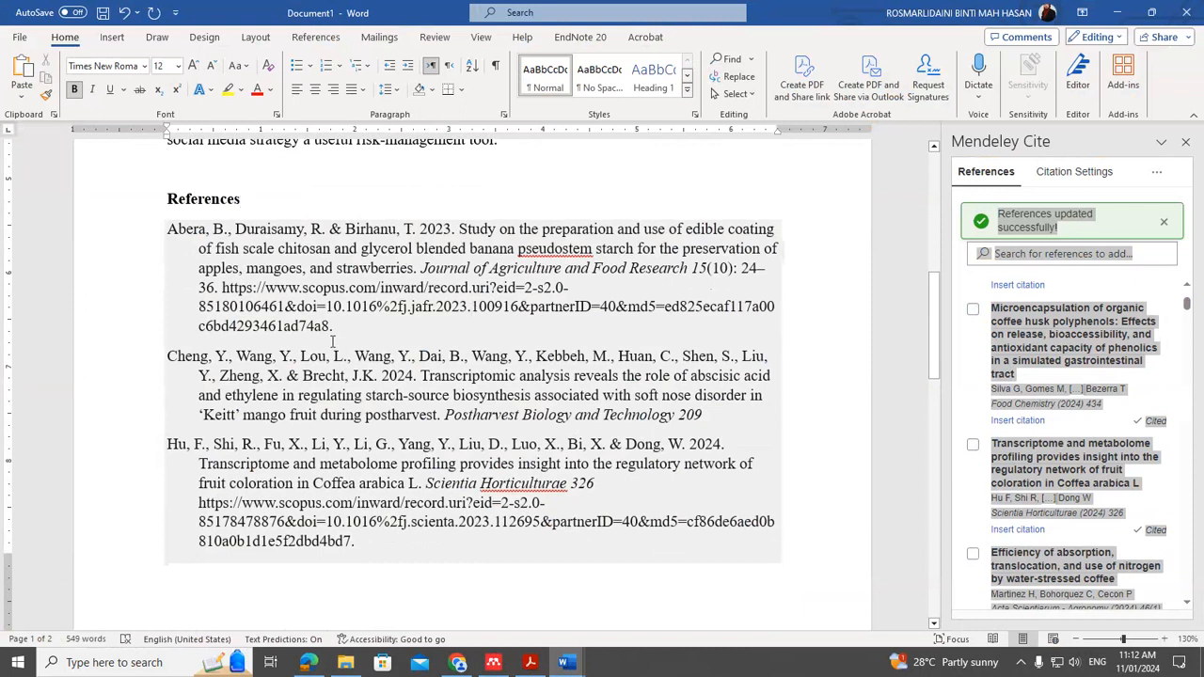
pyautogui.scroll(-15, 333, 335)
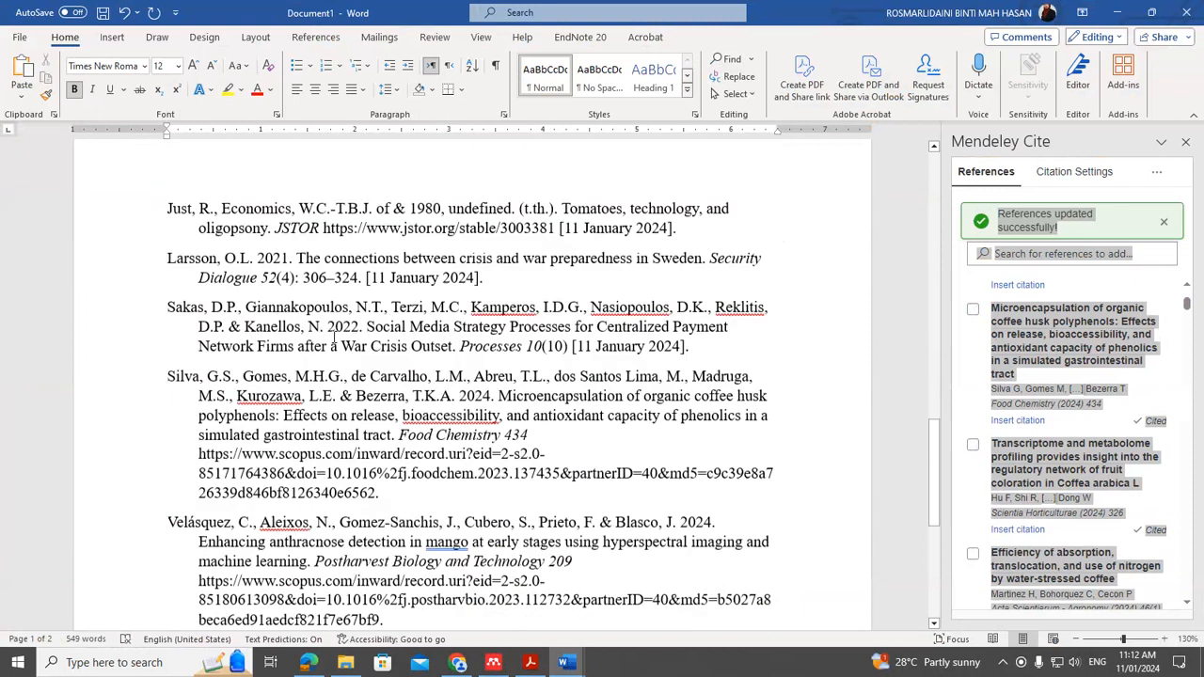
pyautogui.scroll(15, 333, 337)
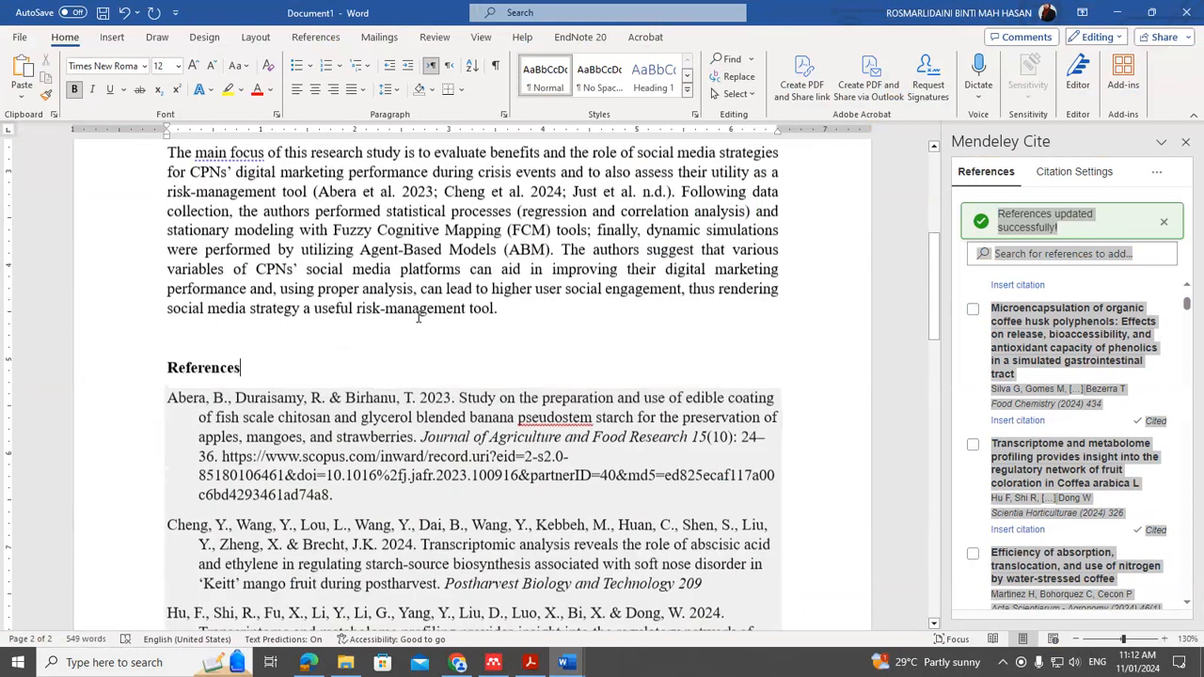
pyautogui.scroll(1, 549, 356)
pyautogui.click(656, 294)
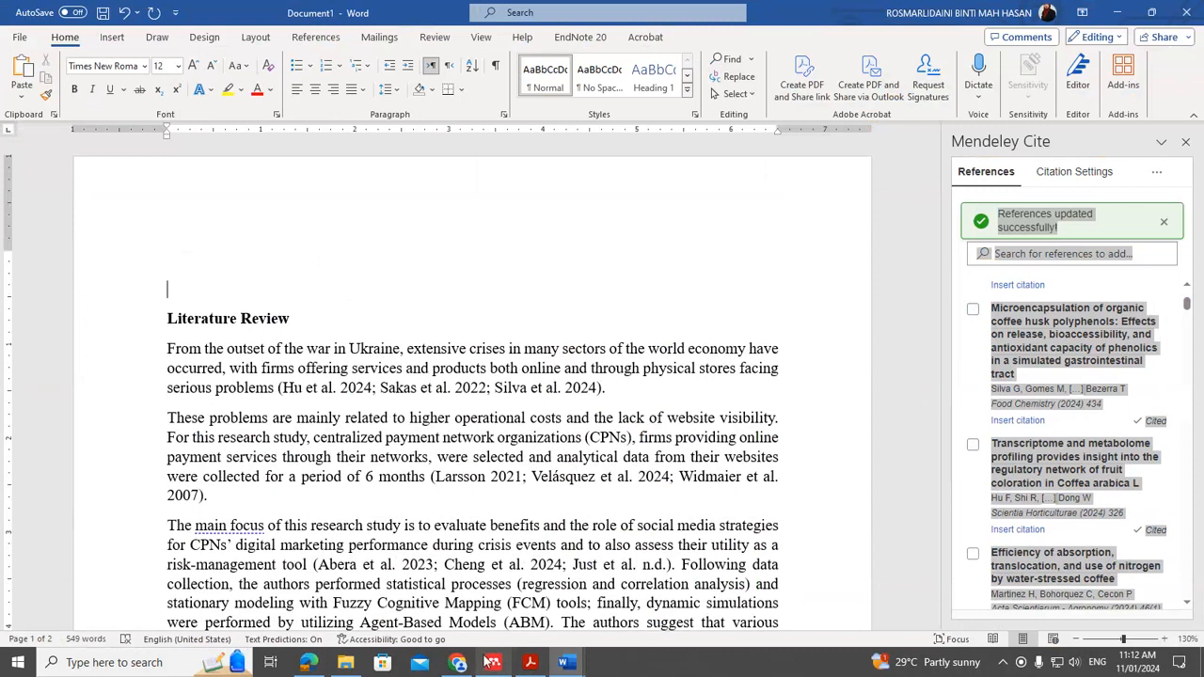
# - Switch to the Topik 6 PDF in Acrobat and go on to the closing slide 35
pyautogui.click(531, 667)
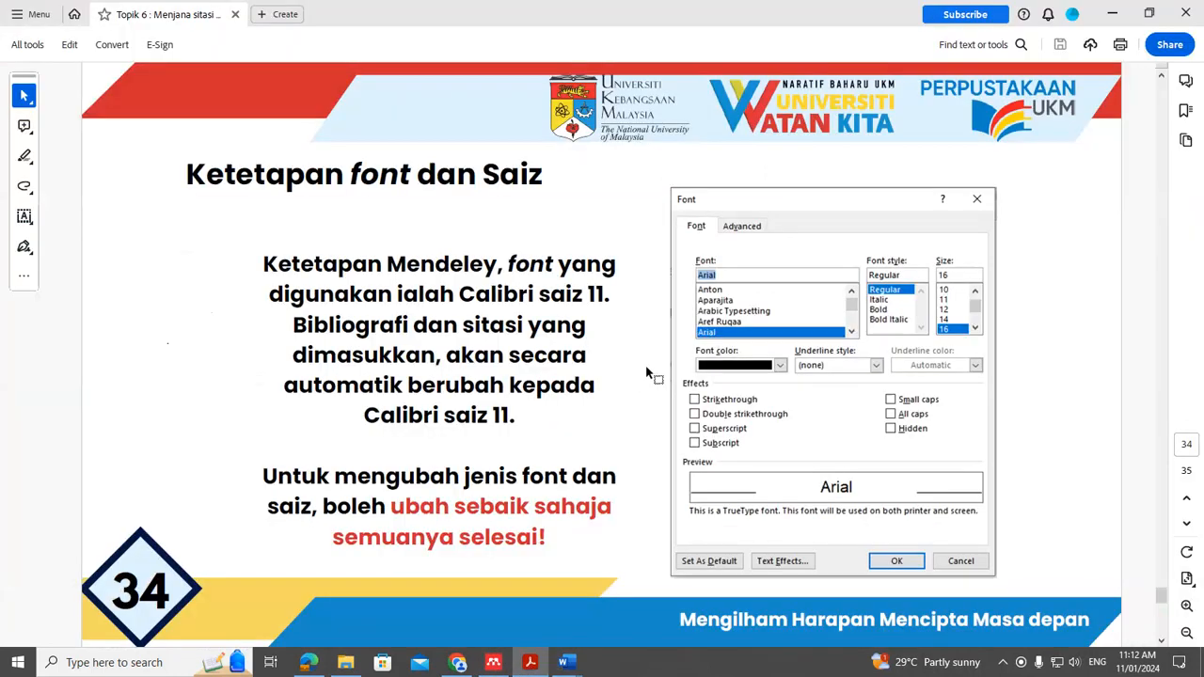
pyautogui.scroll(-2, 646, 370)
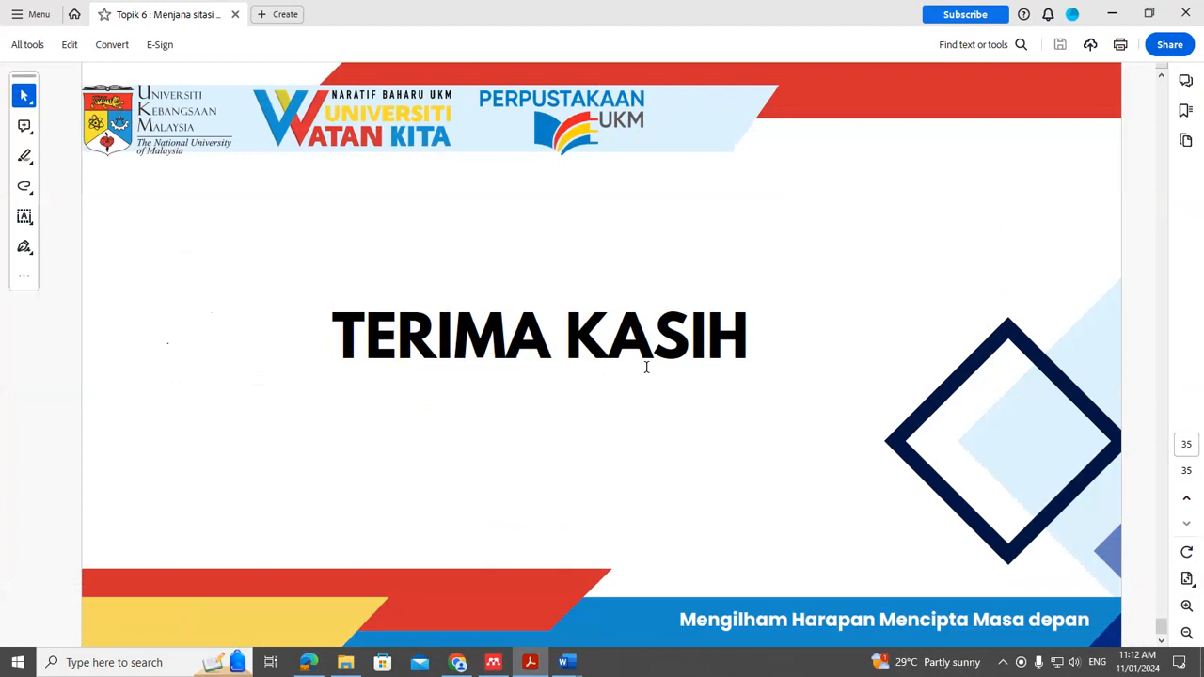